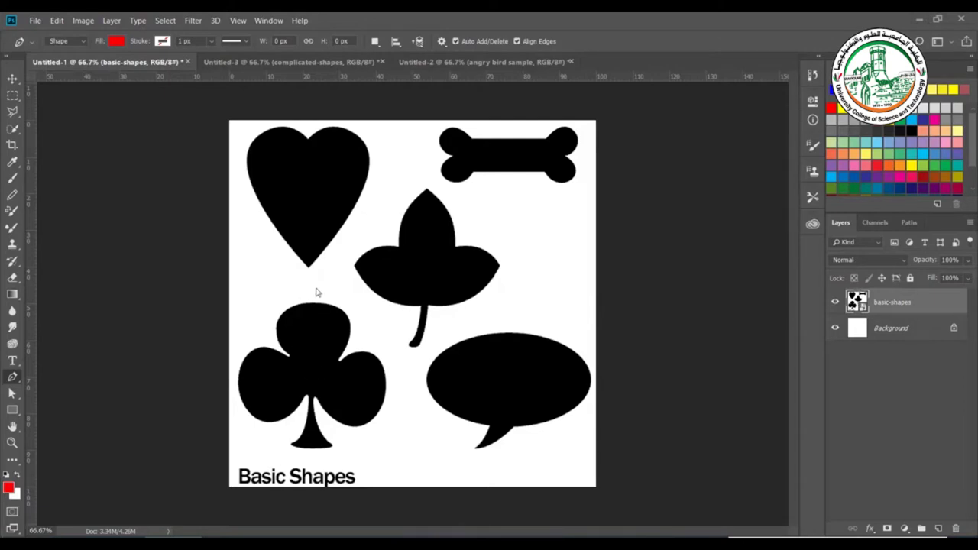
# Look through the complicated-shapes and angry bird sample documents, and return to the basic-shapes document.
pyautogui.click(327, 67)
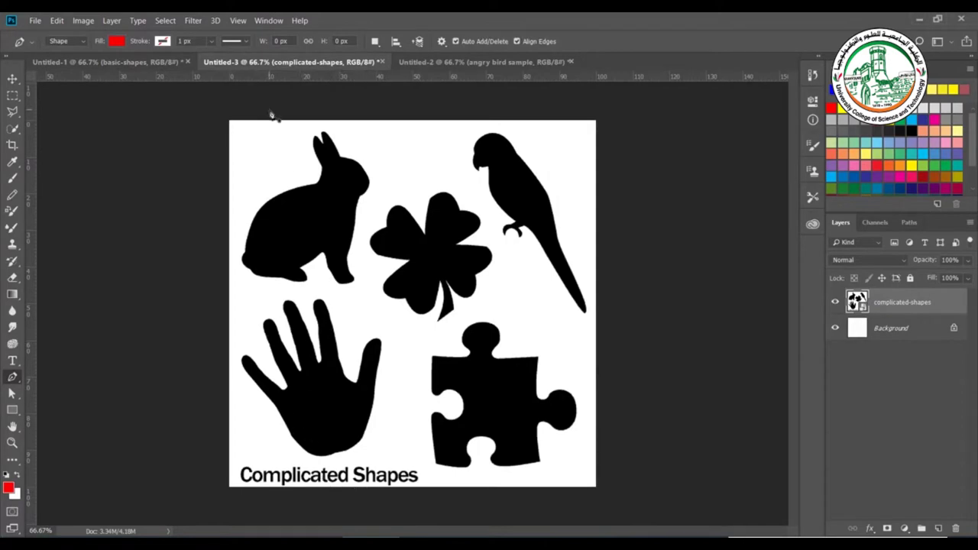
pyautogui.click(481, 62)
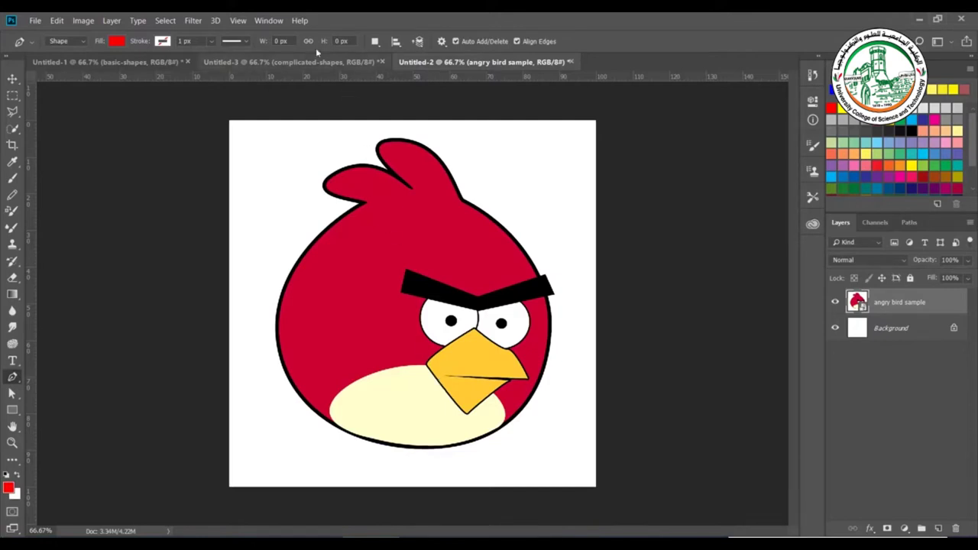
pyautogui.click(70, 62)
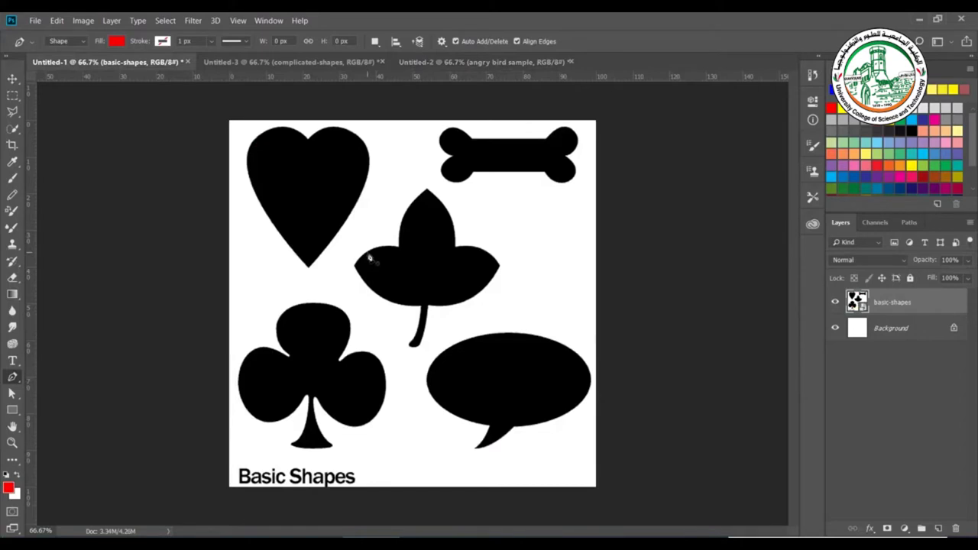
# Trace the heart's right lobe as a red shape with the Pen tool, from the top notch to the widest point of the right edge.
pyautogui.hotkey('ctrl', '+')
pyautogui.hotkey('ctrl', '+')
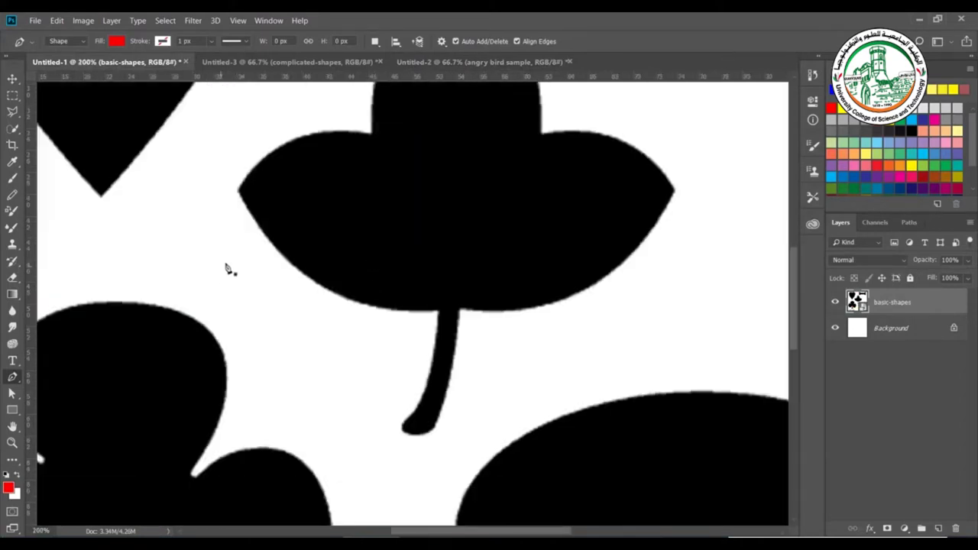
pyautogui.moveTo(199, 244); pyautogui.dragTo(460, 511)
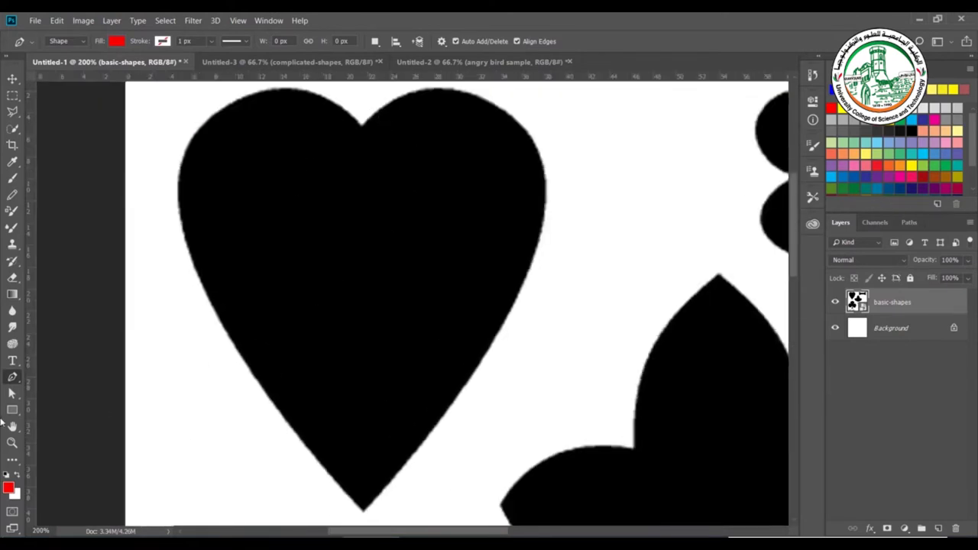
pyautogui.rightClick(12, 377)
pyautogui.click(60, 374)
pyautogui.click(362, 126)
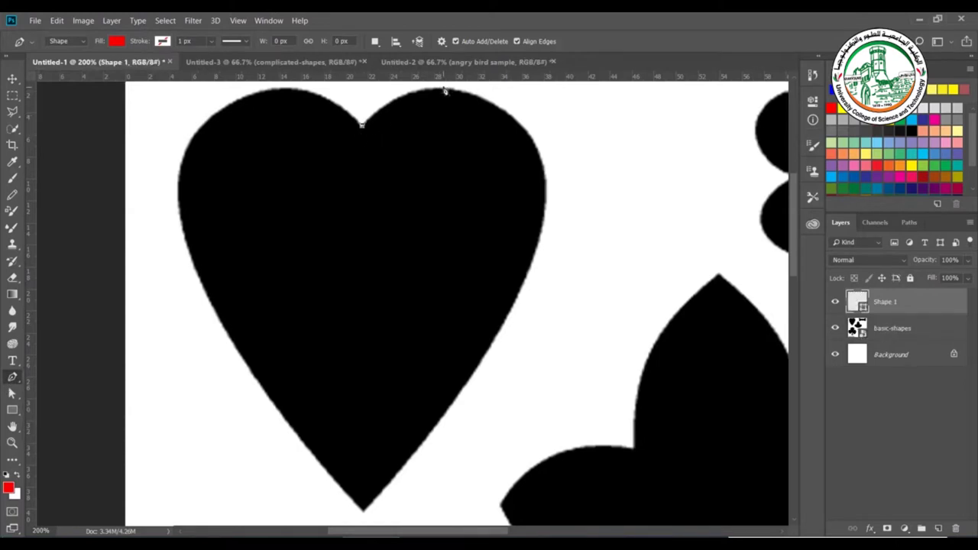
pyautogui.moveTo(443, 88); pyautogui.dragTo(488, 92)
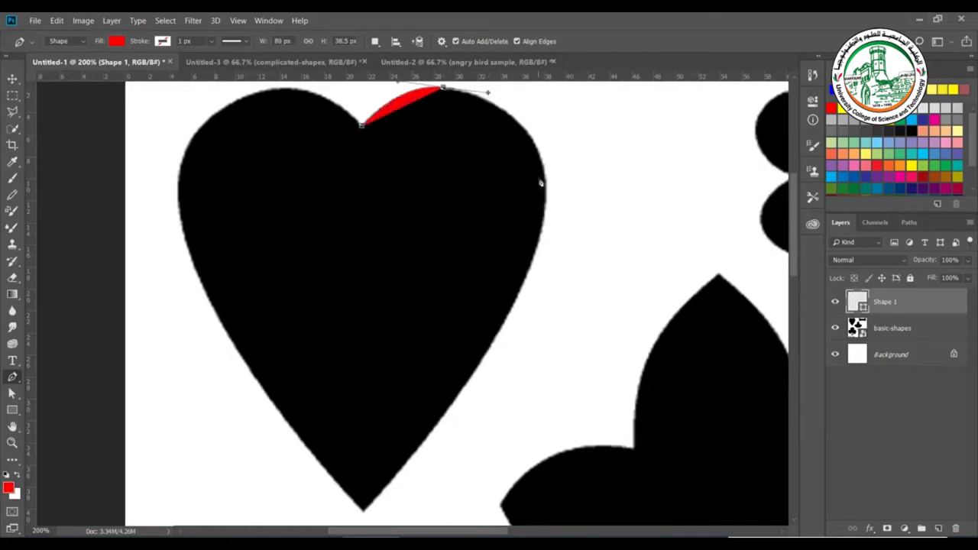
pyautogui.click(444, 87)
pyautogui.moveTo(545, 193); pyautogui.dragTo(543, 288)
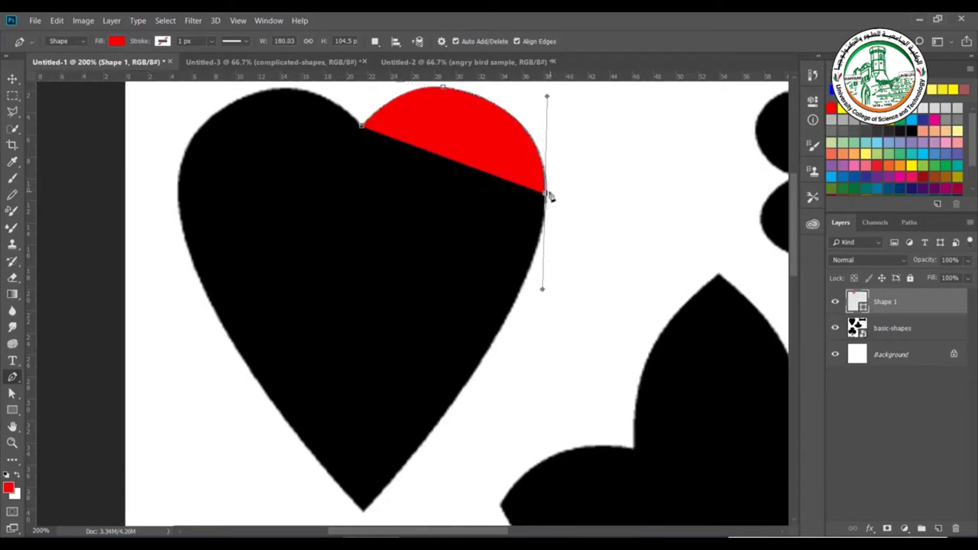
# Reposition the right-edge and top anchors of the heart's right lobe and adjust the top handle to fit the black outline.
pyautogui.moveTo(547, 196); pyautogui.dragTo(546, 200)
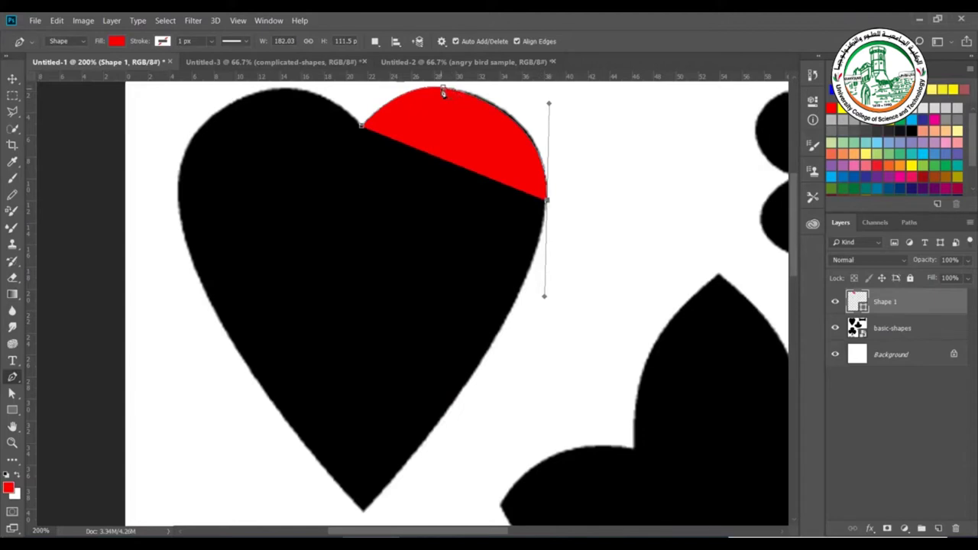
pyautogui.moveTo(443, 88); pyautogui.dragTo(455, 89)
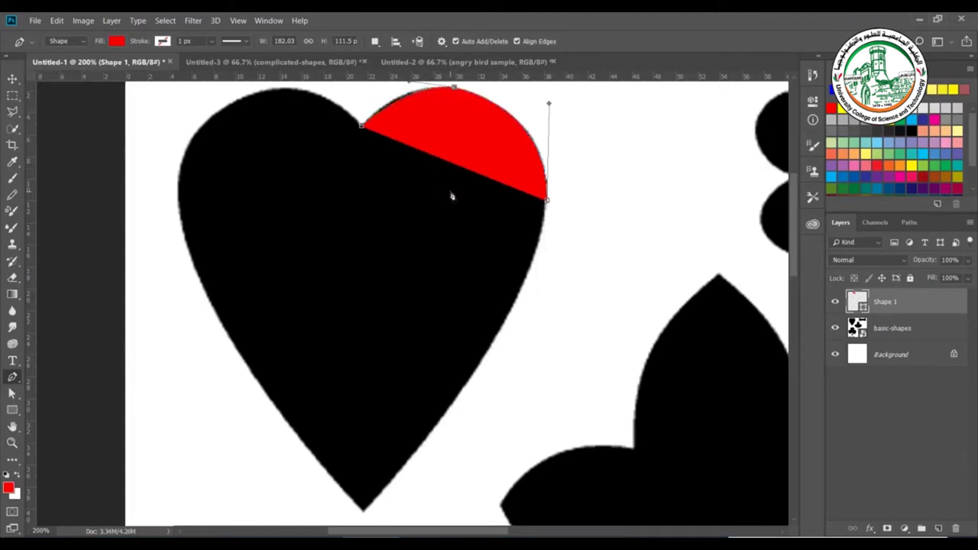
pyautogui.scroll(2, 424, 249)
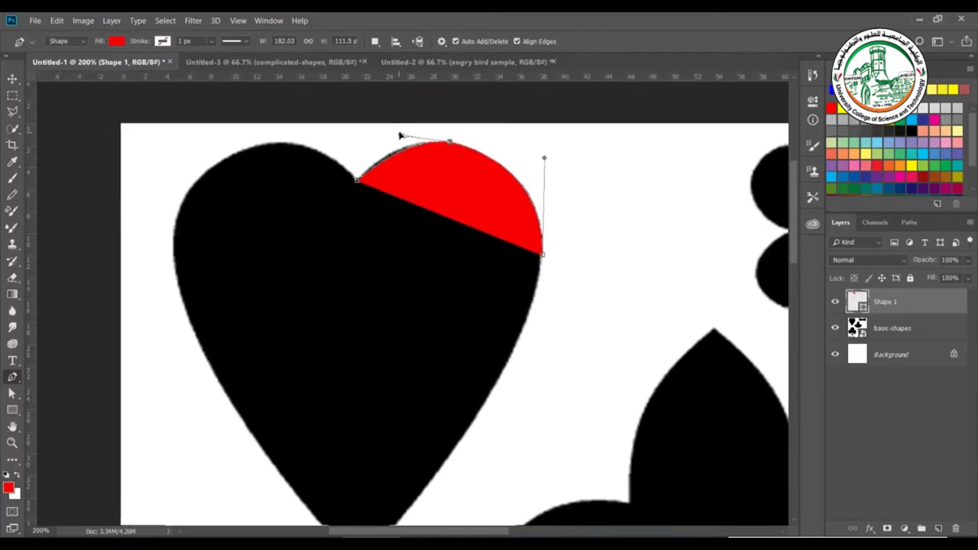
pyautogui.moveTo(399, 135); pyautogui.dragTo(396, 130)
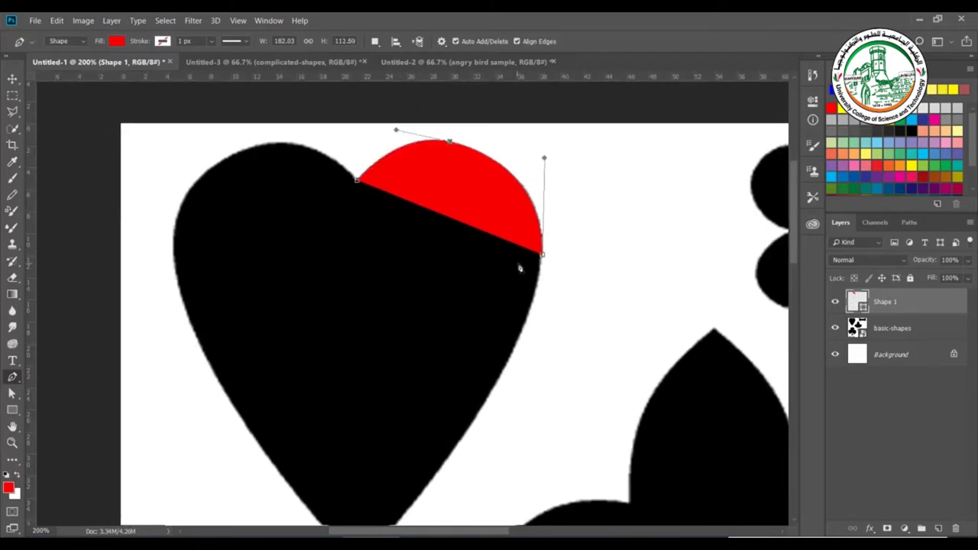
# Extend the heart path with curved anchors at the bottom tip and at the widest point of the left edge.
pyautogui.scroll(-2, 612, 308)
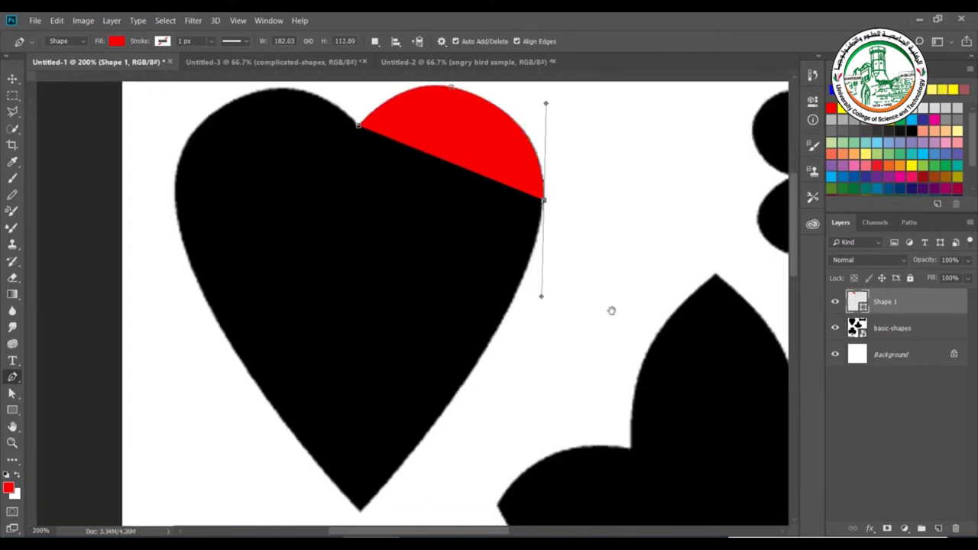
pyautogui.click(363, 508)
pyautogui.moveTo(362, 509); pyautogui.dragTo(332, 521)
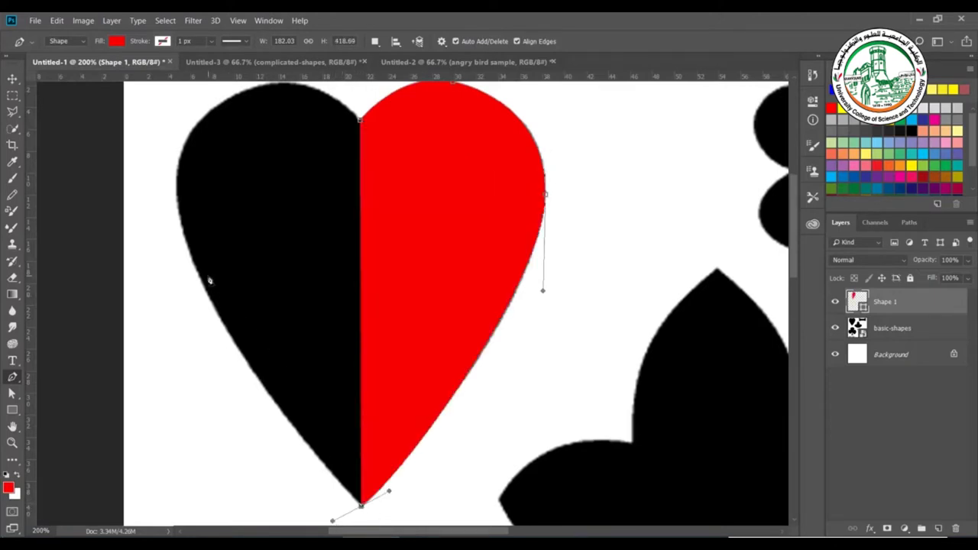
pyautogui.moveTo(177, 203); pyautogui.dragTo(173, 121)
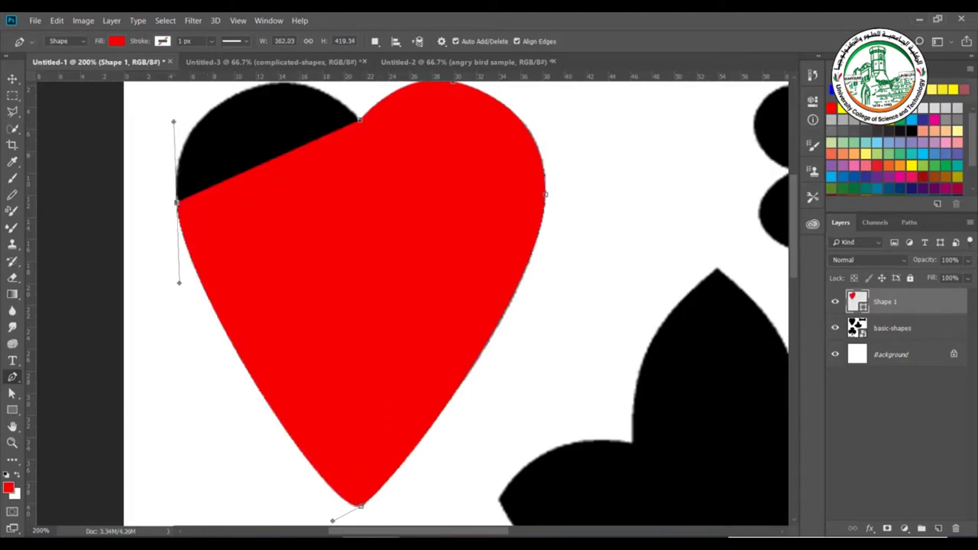
# Adjust the outgoing handle at the heart's bottom tip independently to reshape the lower left curve.
pyautogui.scroll(-1, 513, 416)
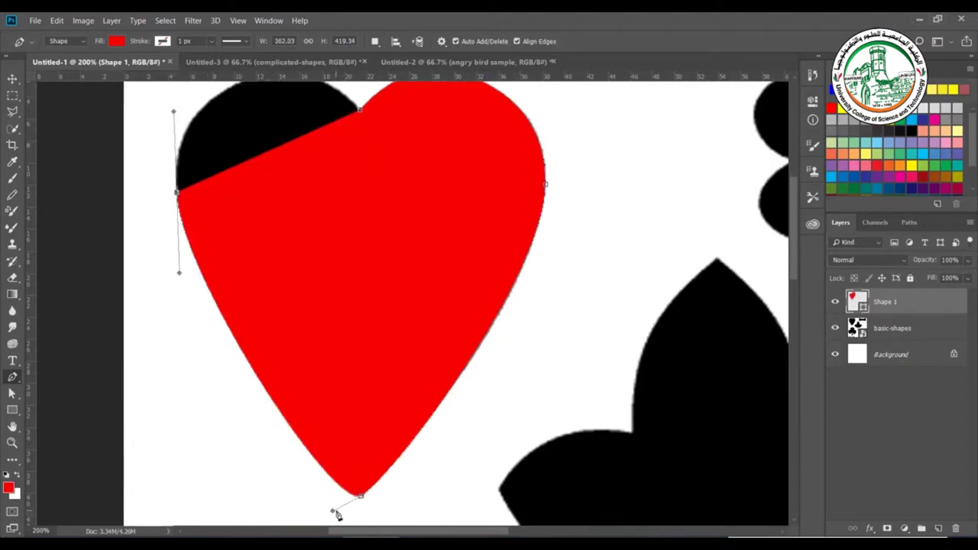
pyautogui.moveTo(333, 514); pyautogui.dragTo(354, 510)
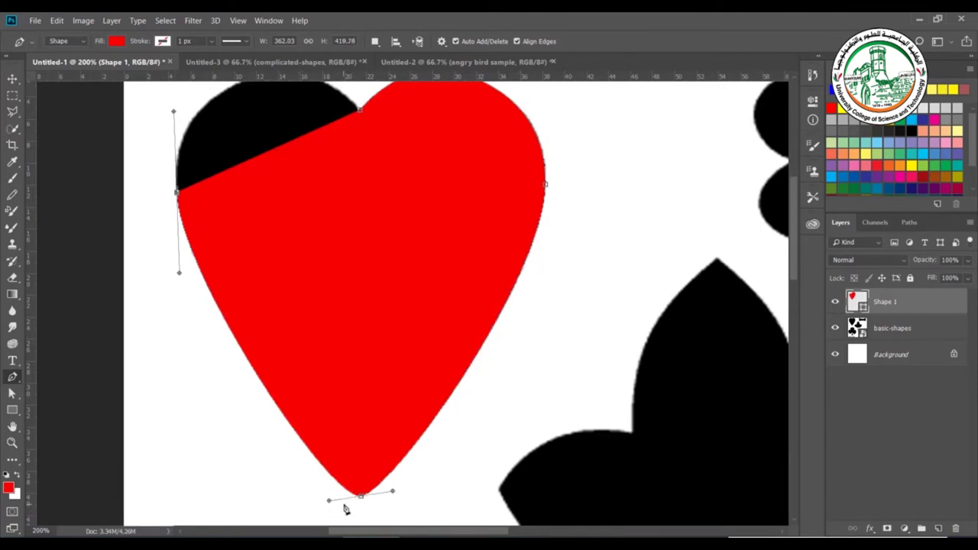
pyautogui.moveTo(329, 502); pyautogui.dragTo(328, 482)
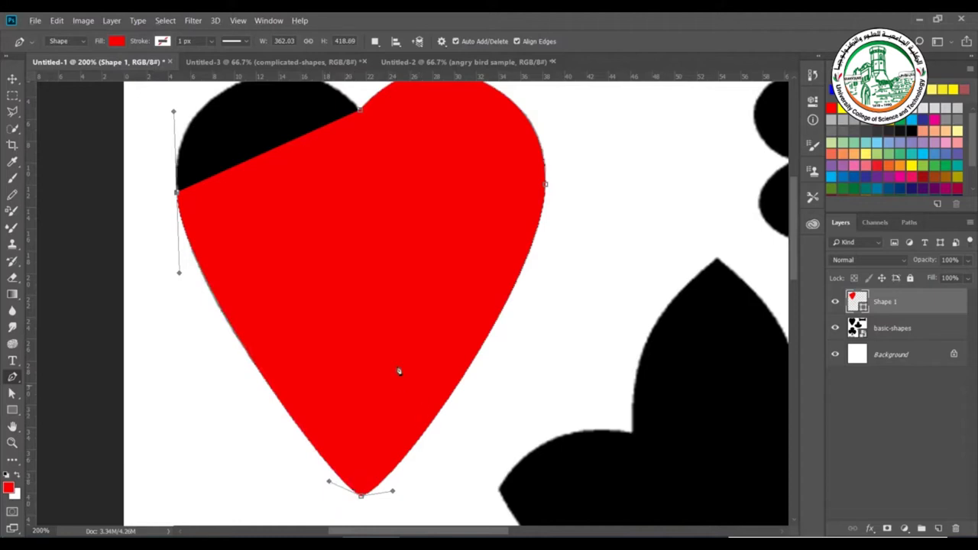
# Lower the Shape 1 layer's opacity to 36% and refine the bottom tip and left-edge handles against the heart's outline.
pyautogui.click(964, 263)
pyautogui.moveTo(967, 276); pyautogui.dragTo(928, 284)
pyautogui.moveTo(329, 481); pyautogui.dragTo(335, 475)
pyautogui.moveTo(391, 498); pyautogui.dragTo(389, 476)
pyautogui.moveTo(181, 273); pyautogui.dragTo(175, 272)
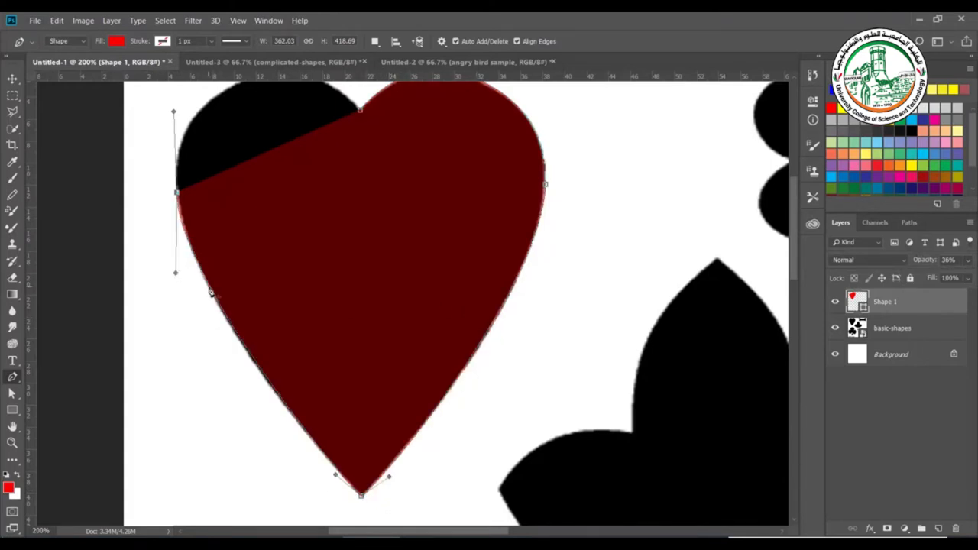
# Close the heart path at the top notch and adjust the left lobe's handles to follow the black outline.
pyautogui.scroll(3, 342, 222)
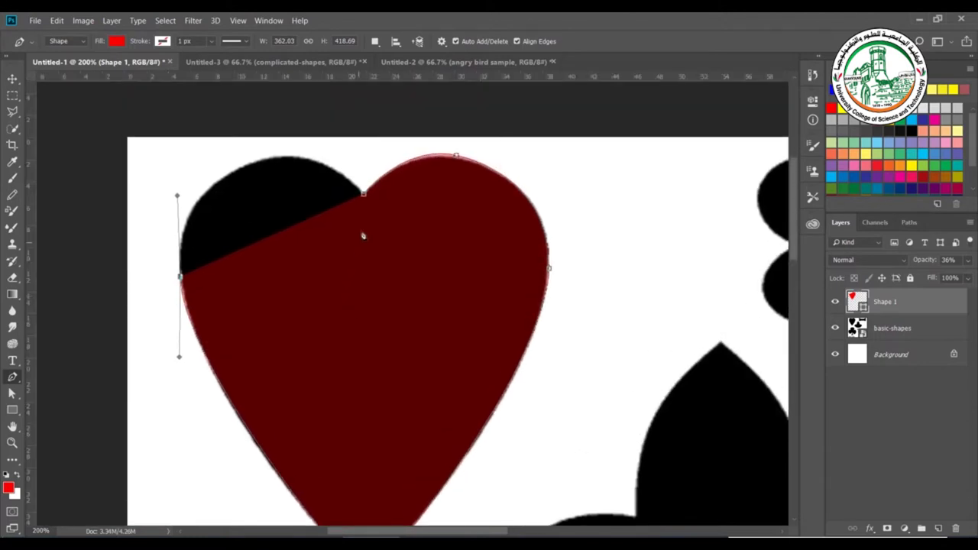
pyautogui.moveTo(365, 199); pyautogui.dragTo(483, 299)
pyautogui.click(259, 131)
pyautogui.scroll(2, 259, 132)
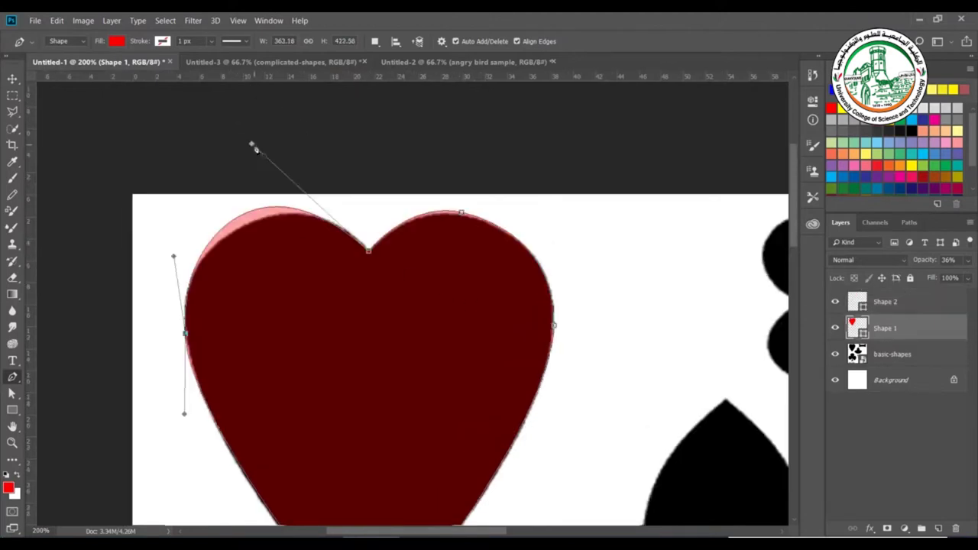
pyautogui.moveTo(252, 145); pyautogui.dragTo(272, 156)
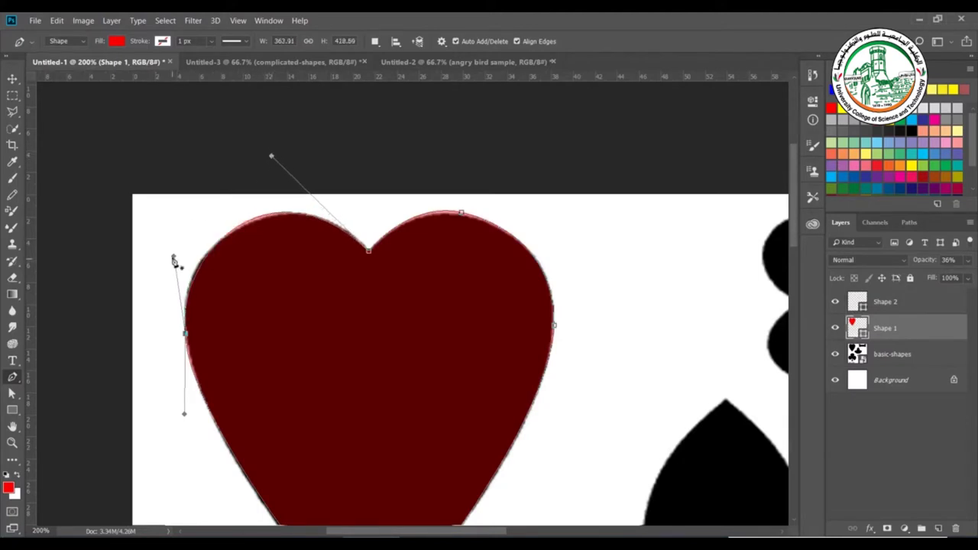
pyautogui.moveTo(174, 258); pyautogui.dragTo(169, 258)
# Restore the Shape 1 layer's opacity to 100% and delete the stray Shape 2 layer.
pyautogui.scroll(-3, 632, 278)
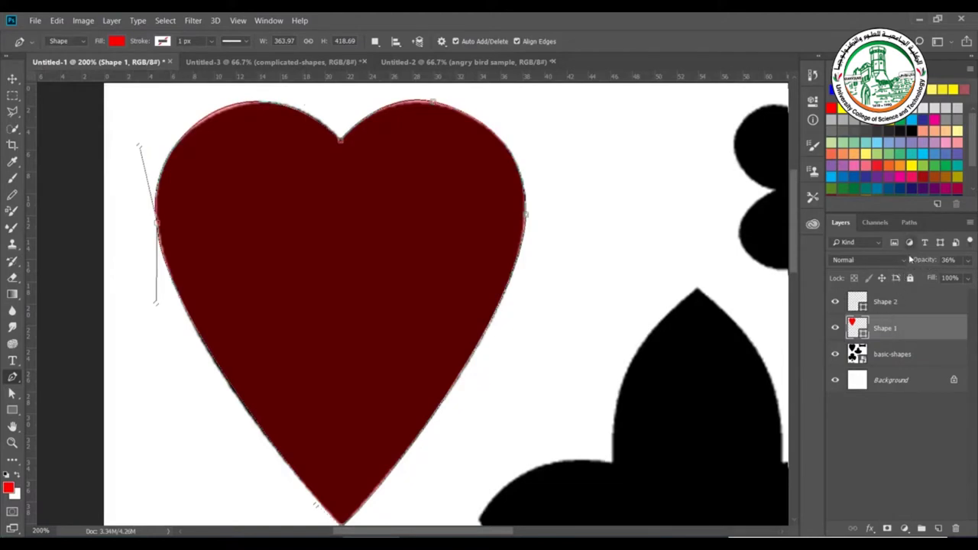
pyautogui.click(968, 260)
pyautogui.moveTo(930, 275); pyautogui.dragTo(968, 275)
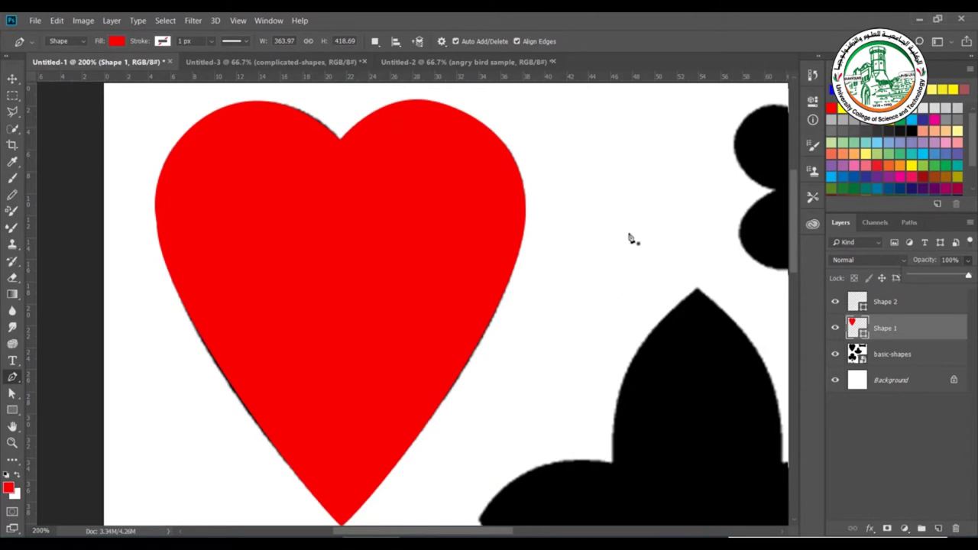
pyautogui.click(905, 304)
pyautogui.press('Delete')
# Start a new Pen shape on the leaf, tracing the upper curve of its right lobe from the inner corner to the outer tip.
pyautogui.hotkey('ctrl', '0')
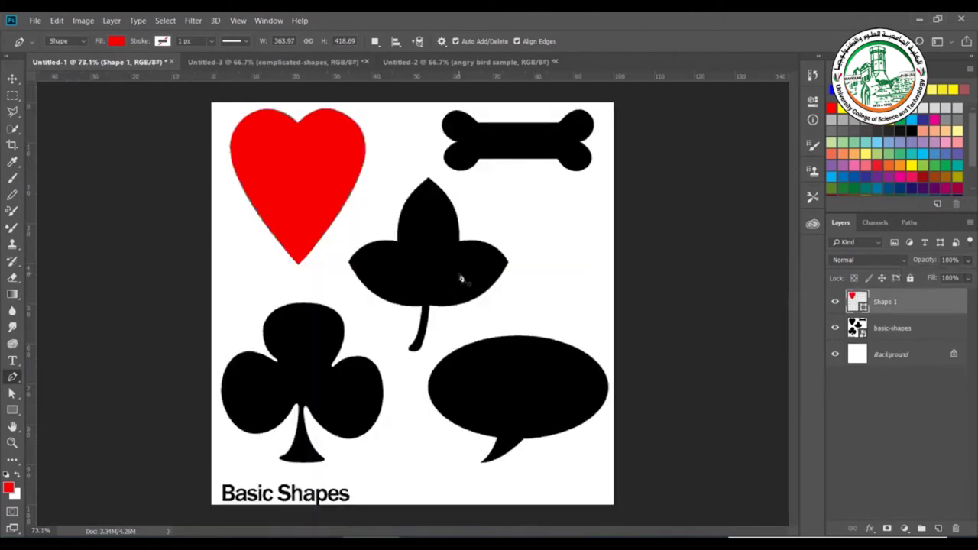
pyautogui.hotkey('ctrl', '+')
pyautogui.hotkey('ctrl', '+')
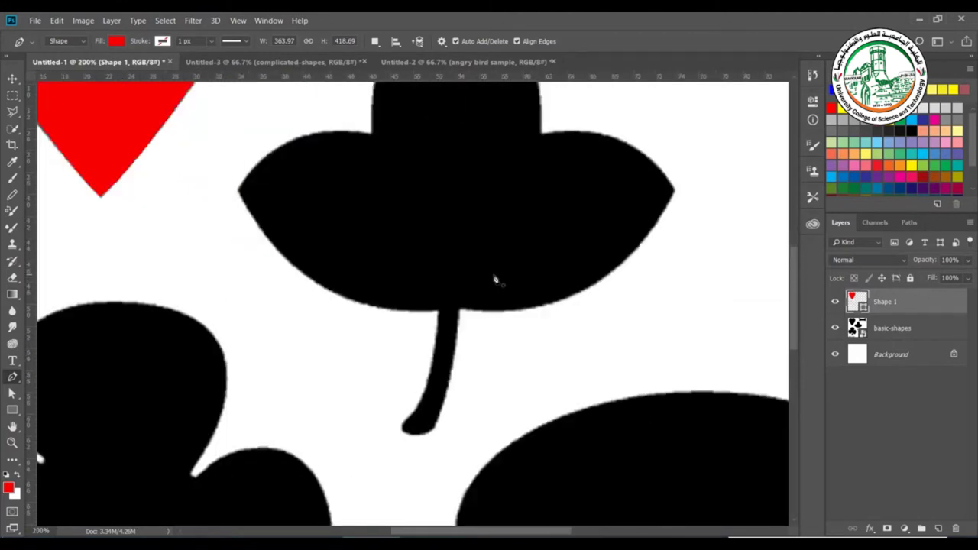
pyautogui.moveTo(465, 298); pyautogui.dragTo(441, 384)
pyautogui.moveTo(401, 307); pyautogui.dragTo(403, 330)
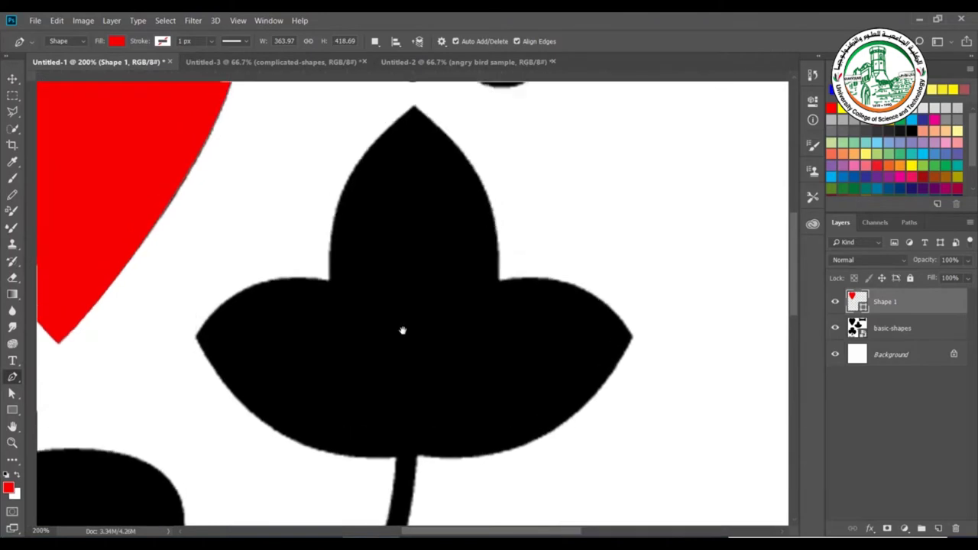
pyautogui.click(498, 277)
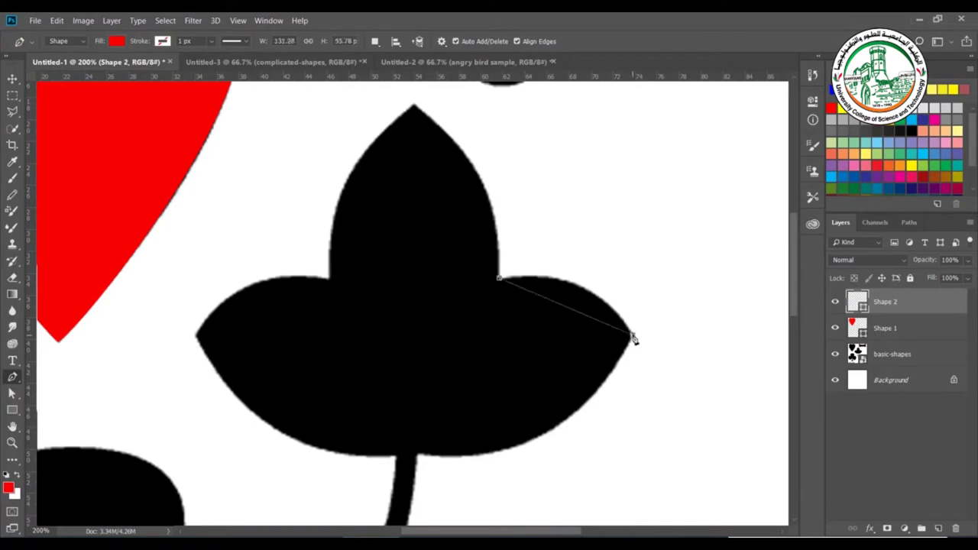
pyautogui.moveTo(632, 335); pyautogui.dragTo(670, 414)
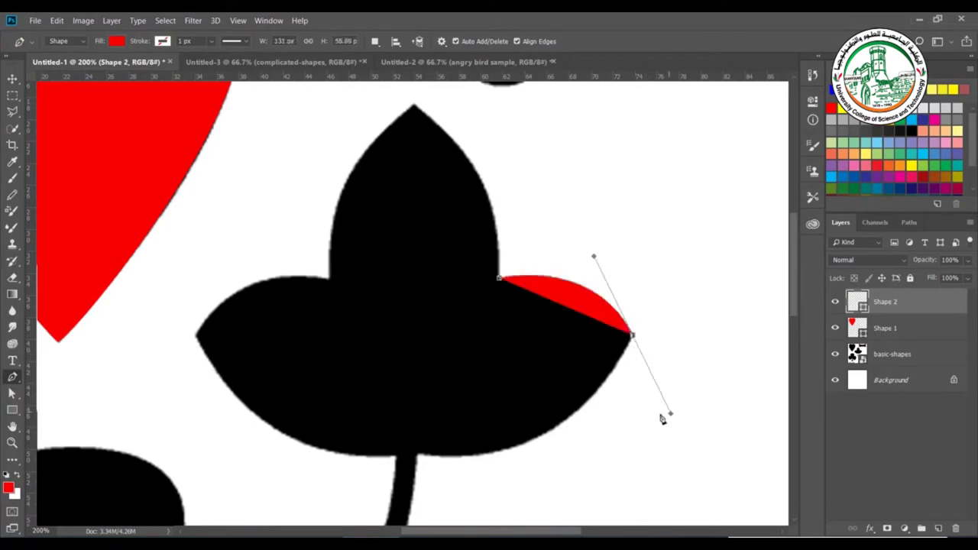
# Make the right lobe's tip a corner anchor and trace the lobe's lower curve to the stem.
pyautogui.click(419, 457)
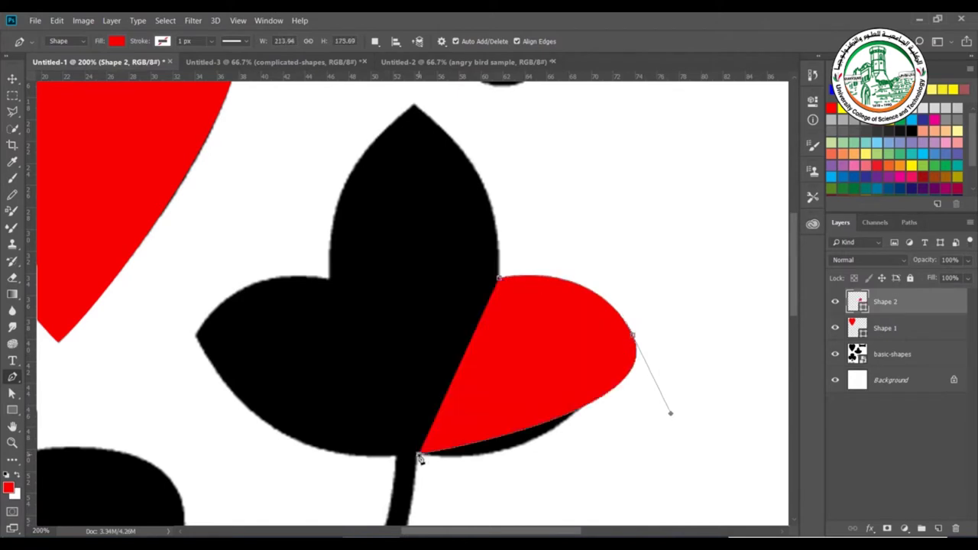
pyautogui.hotkey('ctrl', 'z')
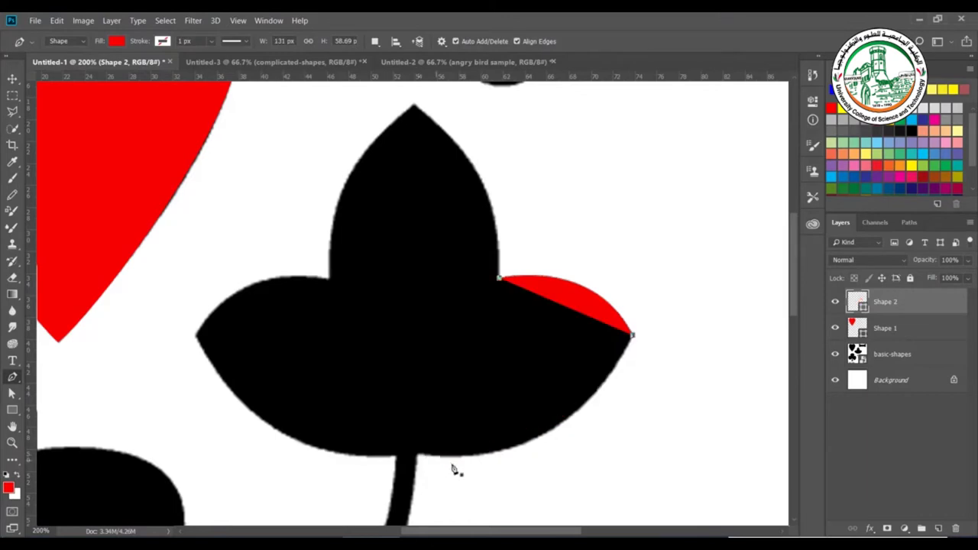
pyautogui.moveTo(632, 337); pyautogui.dragTo(669, 411)
pyautogui.keyDown('alt'); pyautogui.click(631, 337); pyautogui.keyUp('alt')
pyautogui.moveTo(417, 455); pyautogui.dragTo(233, 440)
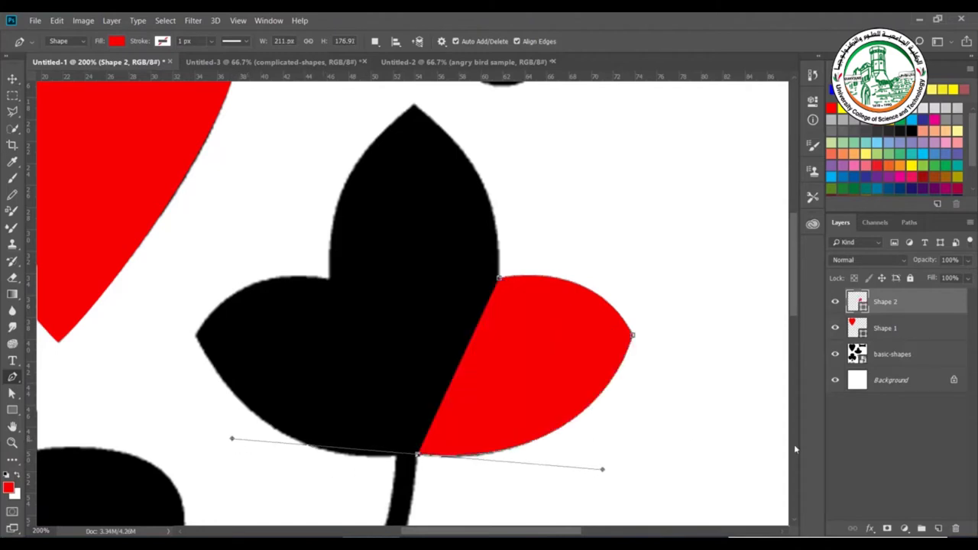
# Lower the Shape 2 layer's opacity to 37% and adjust the stem anchor's handle so the right lobe's lower curve follows the leaf.
pyautogui.click(967, 262)
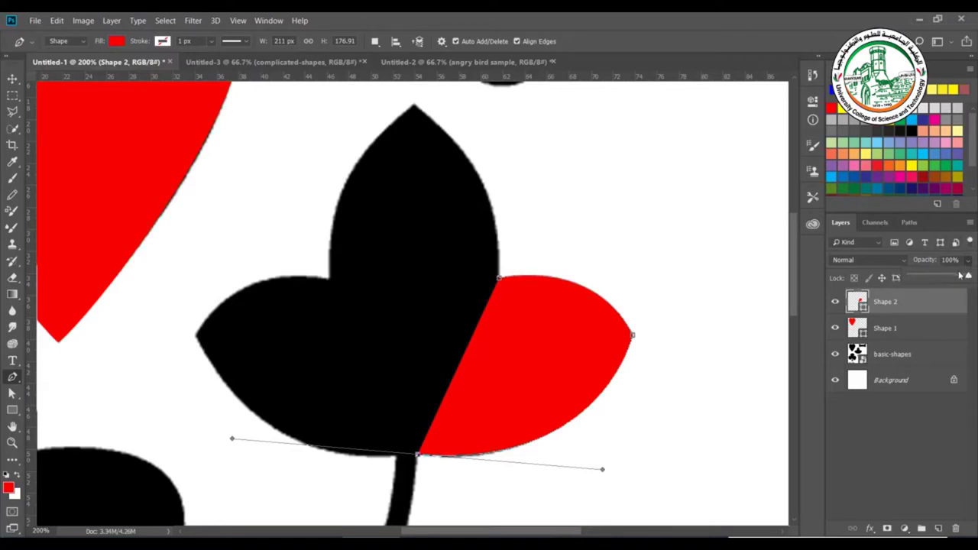
pyautogui.moveTo(966, 280); pyautogui.dragTo(932, 280)
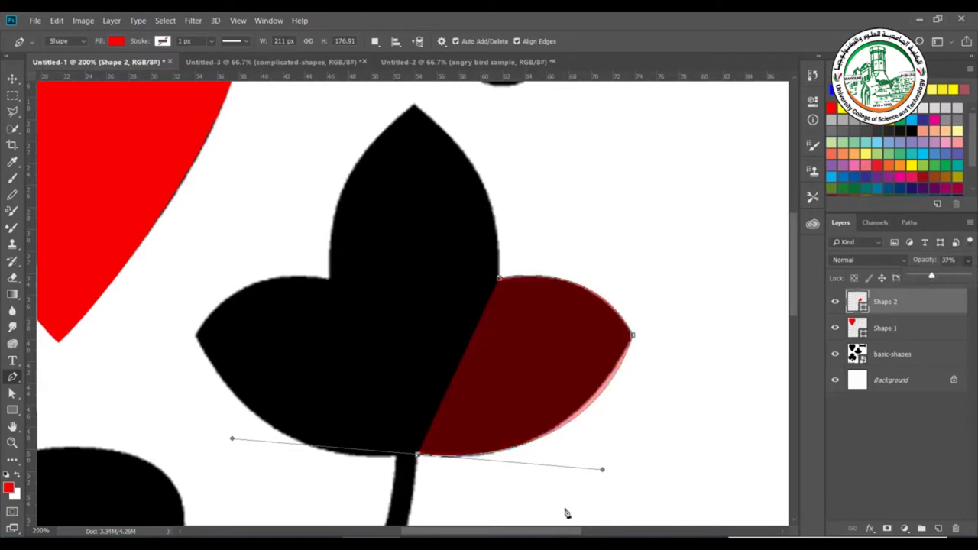
pyautogui.moveTo(602, 470); pyautogui.dragTo(617, 421)
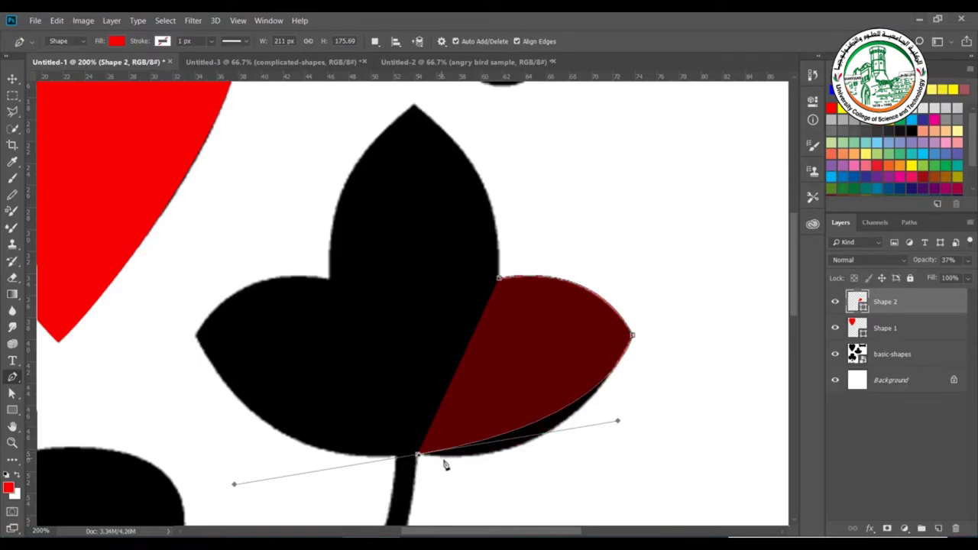
pyautogui.moveTo(618, 421); pyautogui.dragTo(577, 477)
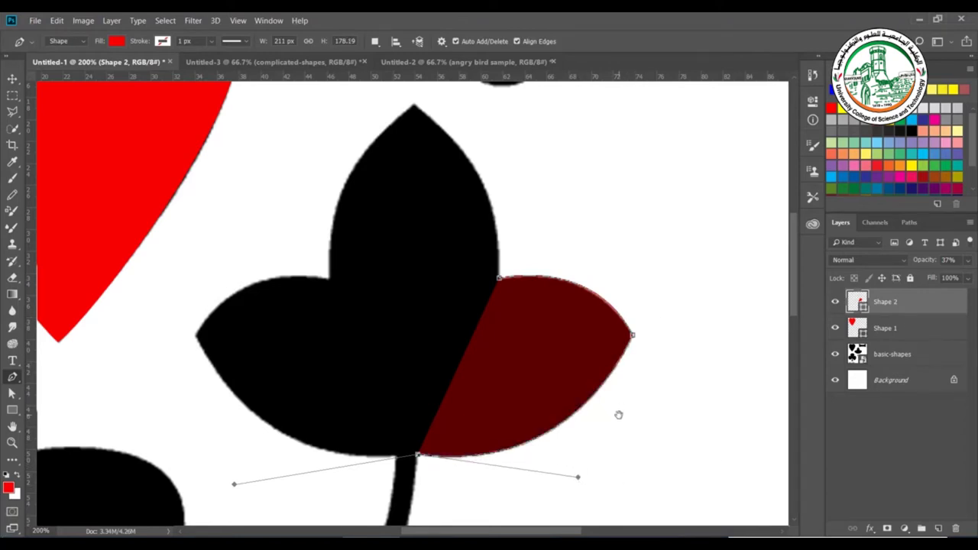
# Make the anchor at the stem's base a corner, then trace the stem's right edge and rounded lower end, adjusting the handles there.
pyautogui.scroll(-5, 617, 410)
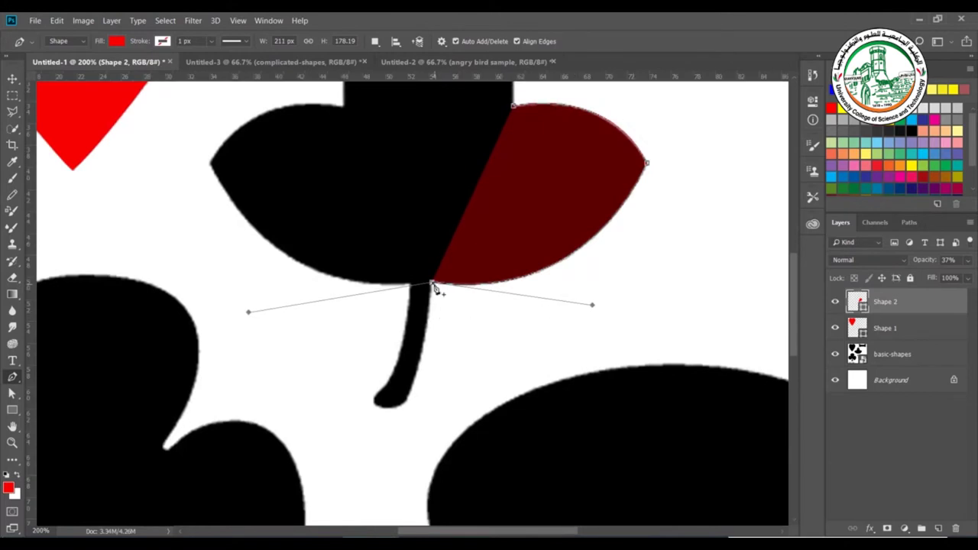
pyautogui.click(432, 285)
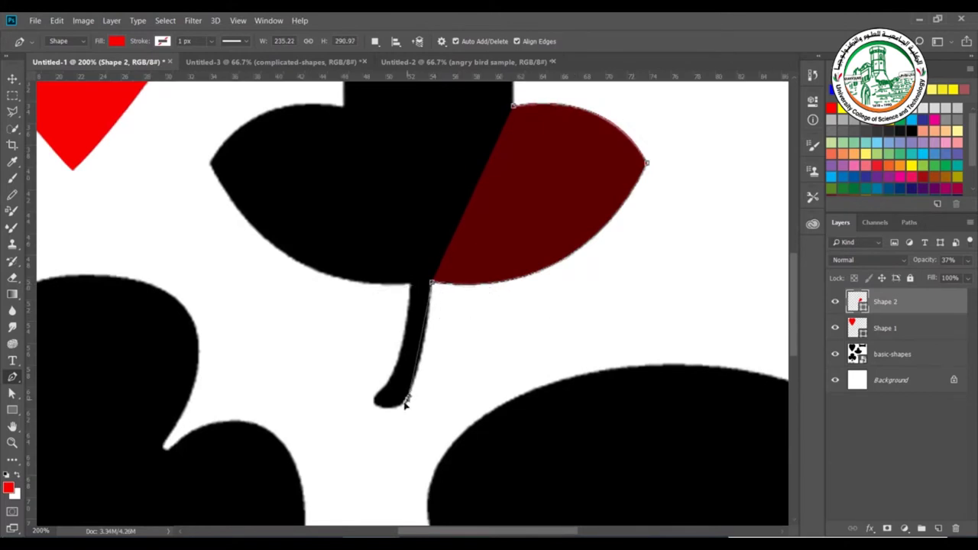
pyautogui.moveTo(406, 399); pyautogui.dragTo(391, 423)
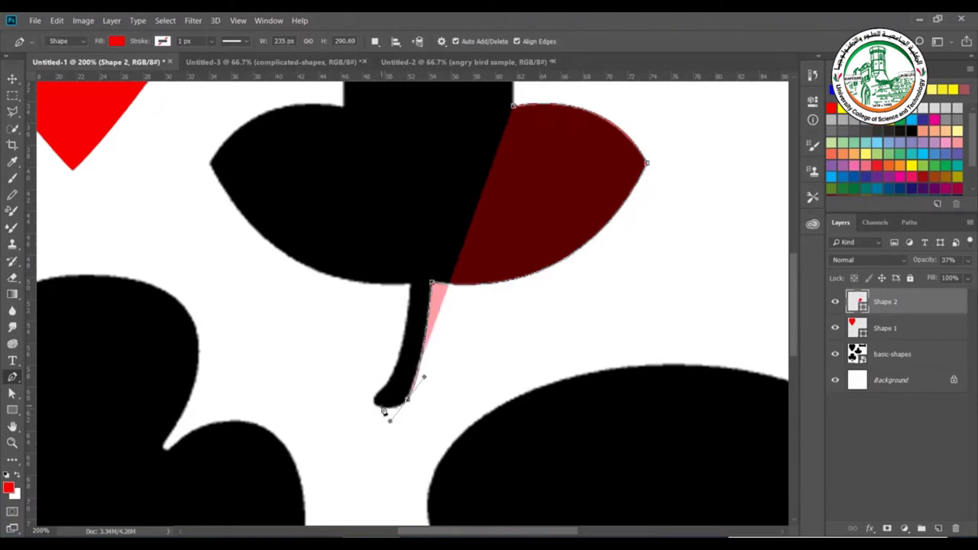
pyautogui.click(375, 404)
pyautogui.moveTo(368, 386); pyautogui.dragTo(369, 385)
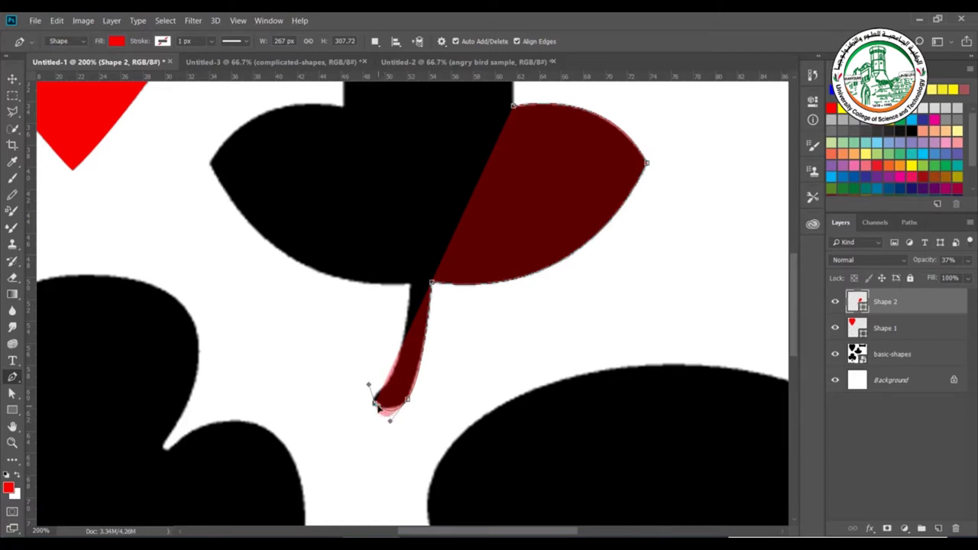
pyautogui.click(375, 407)
pyautogui.moveTo(366, 383); pyautogui.dragTo(356, 365)
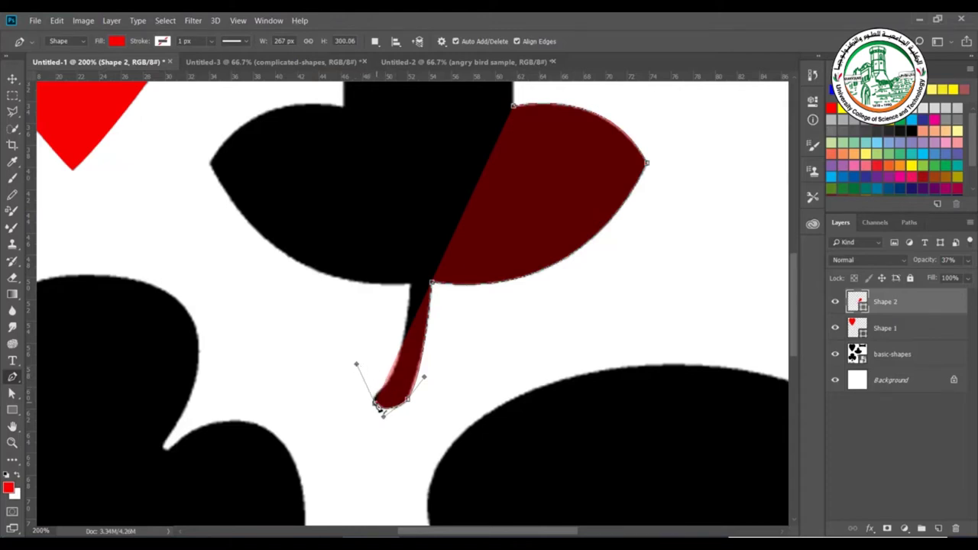
# Make the stem end's anchor a corner and trace the stem's left edge up to where it meets the leaf.
pyautogui.keyDown('alt'); pyautogui.click(375, 402); pyautogui.keyUp('alt')
pyautogui.moveTo(375, 402); pyautogui.dragTo(356, 364)
pyautogui.moveTo(377, 407)
pyautogui.mouseDown()
pyautogui.moveTo(386, 392)
pyautogui.moveTo(358, 400)
pyautogui.moveTo(367, 397)
pyautogui.mouseUp()
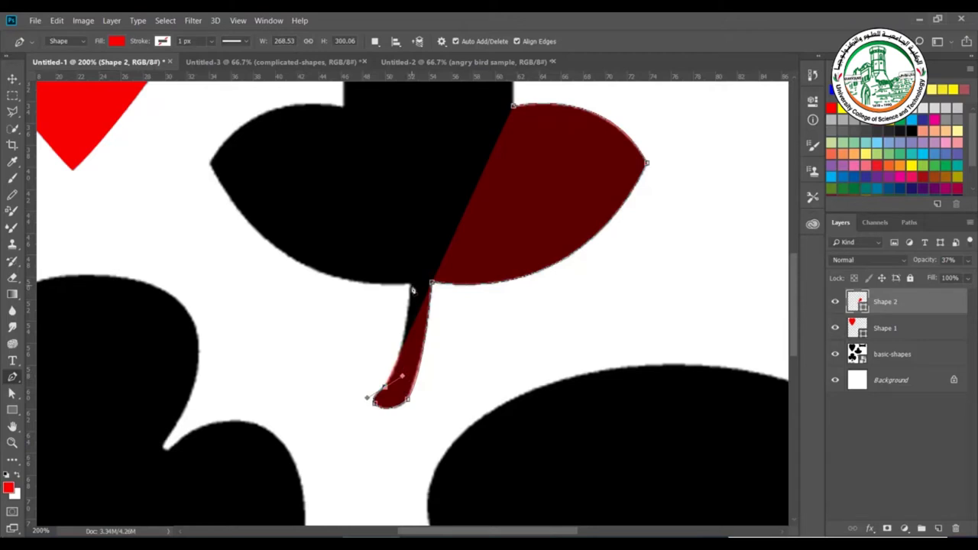
pyautogui.keyDown('alt'); pyautogui.click(408, 286); pyautogui.keyUp('alt')
pyautogui.keyDown('alt'); pyautogui.click(408, 285); pyautogui.keyUp('alt')
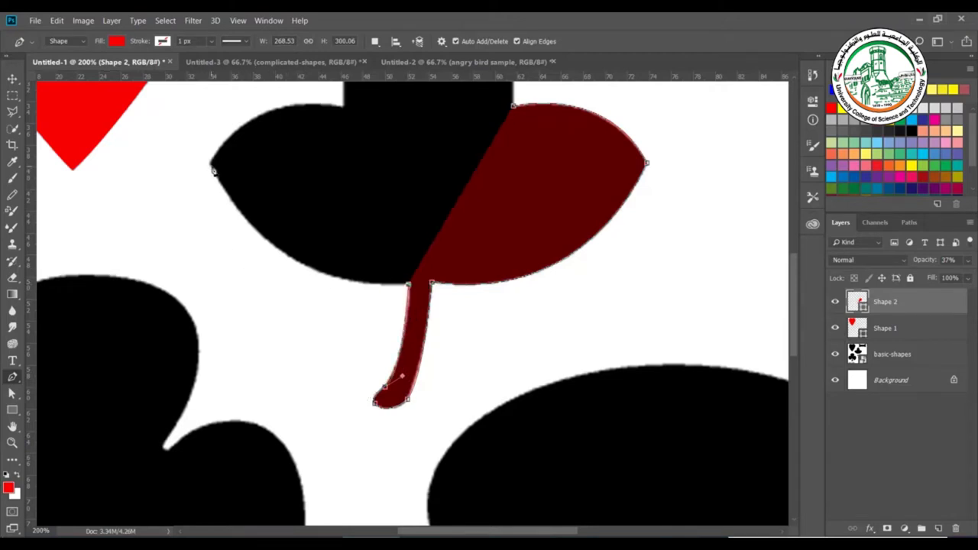
# Trace the left lobe's lower curve to its outer tip, fit the handle to the outline and make the tip a corner anchor.
pyautogui.moveTo(211, 165); pyautogui.dragTo(178, 114)
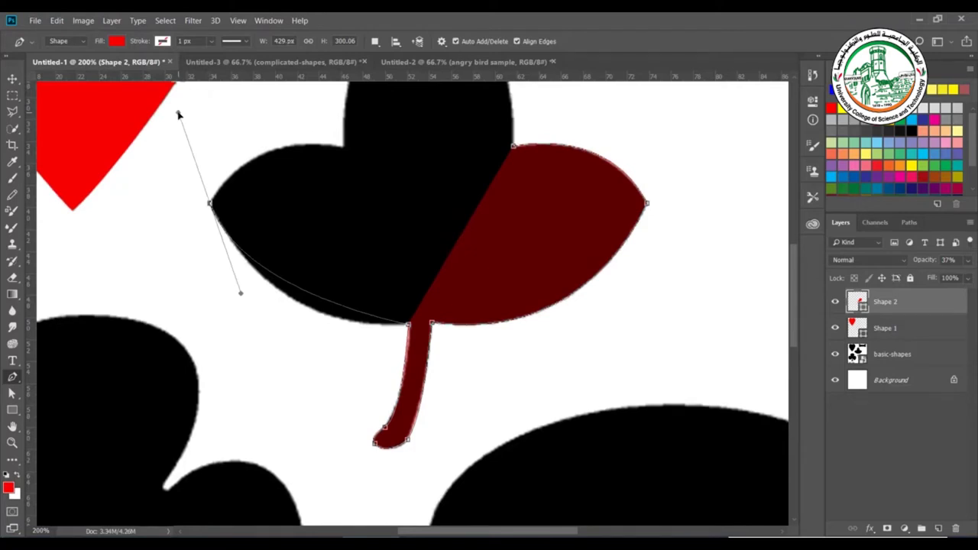
pyautogui.moveTo(178, 114); pyautogui.dragTo(178, 113)
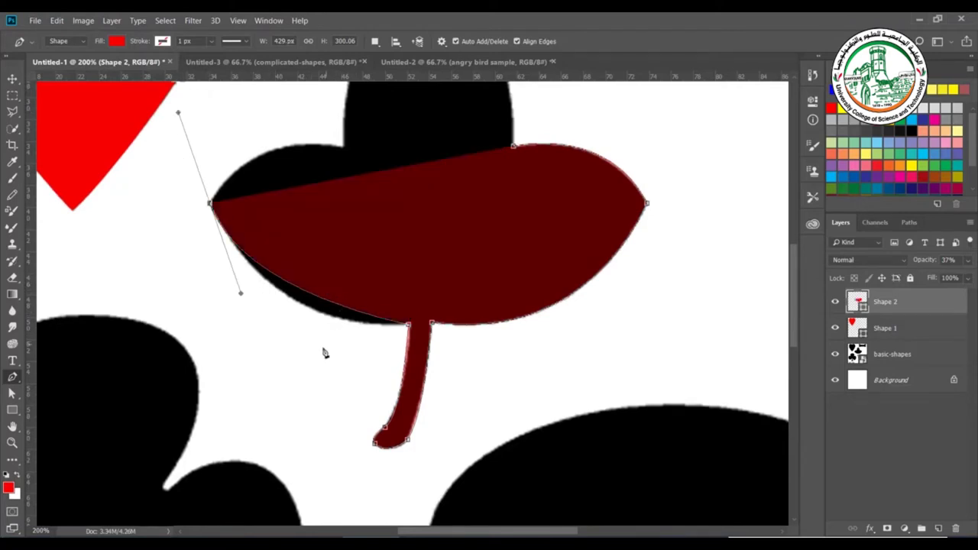
pyautogui.moveTo(241, 295); pyautogui.dragTo(279, 346)
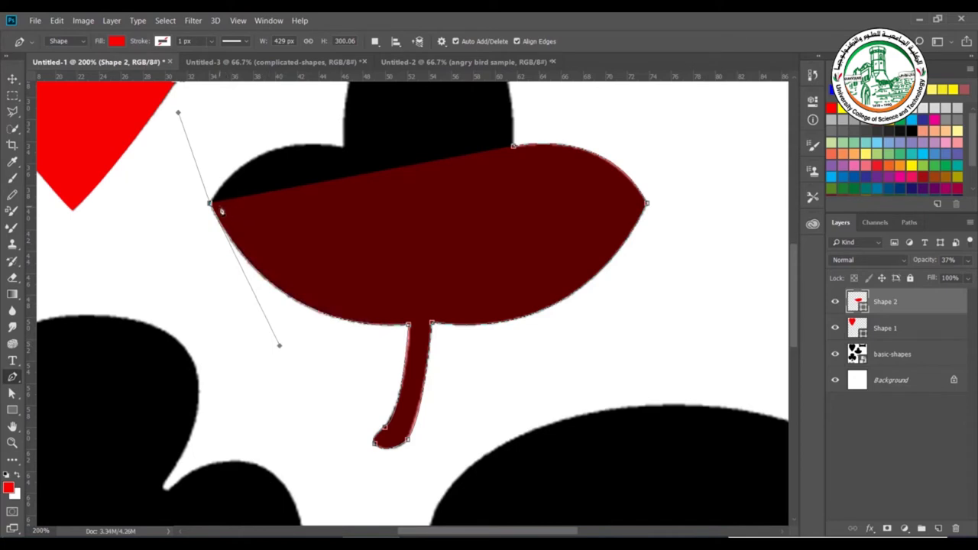
pyautogui.keyDown('alt'); pyautogui.click(211, 205); pyautogui.keyUp('alt')
# Trace the left lobe's upper curve to the inner corner beside the central lobe and make that anchor a corner.
pyautogui.moveTo(502, 284); pyautogui.dragTo(530, 405)
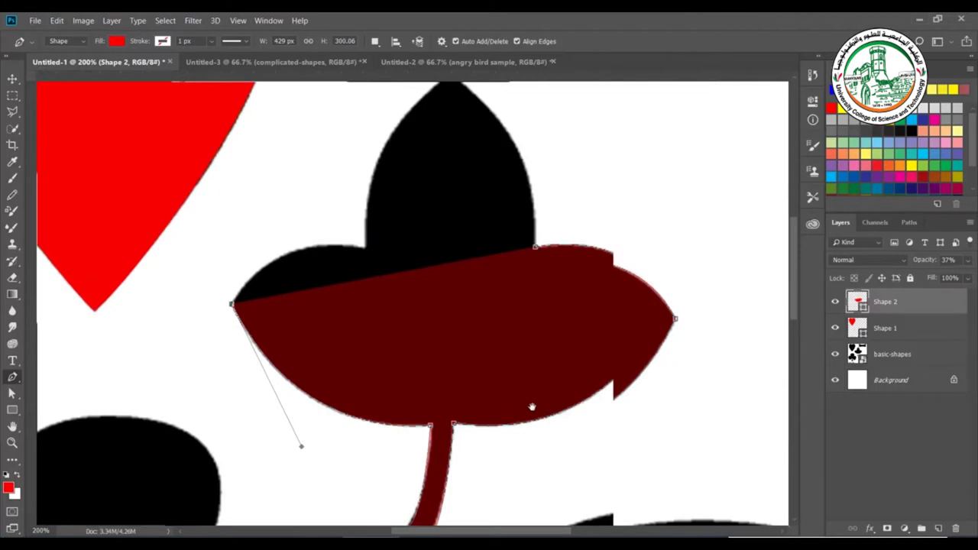
pyautogui.click(373, 271)
pyautogui.moveTo(373, 272); pyautogui.dragTo(476, 284)
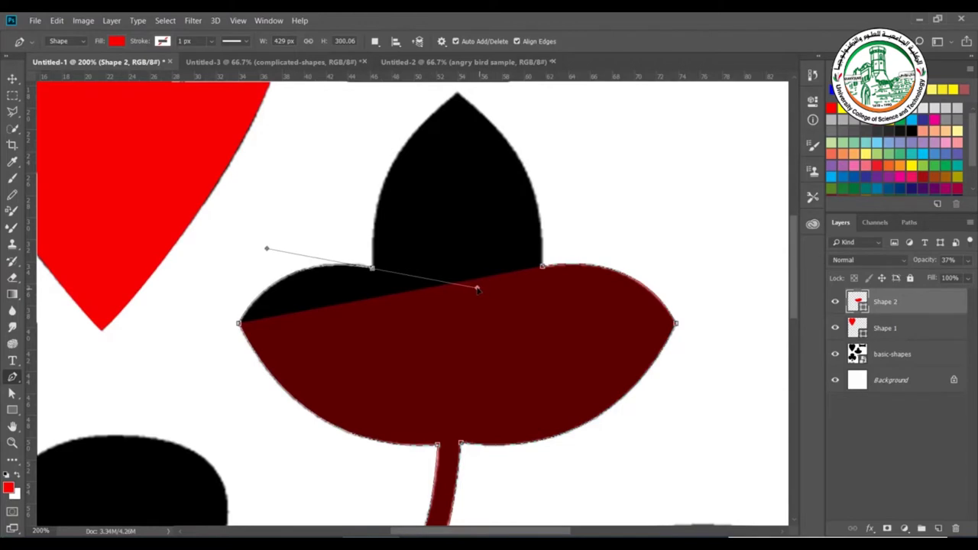
pyautogui.keyDown('alt'); pyautogui.click(377, 274); pyautogui.keyUp('alt')
pyautogui.click(374, 273)
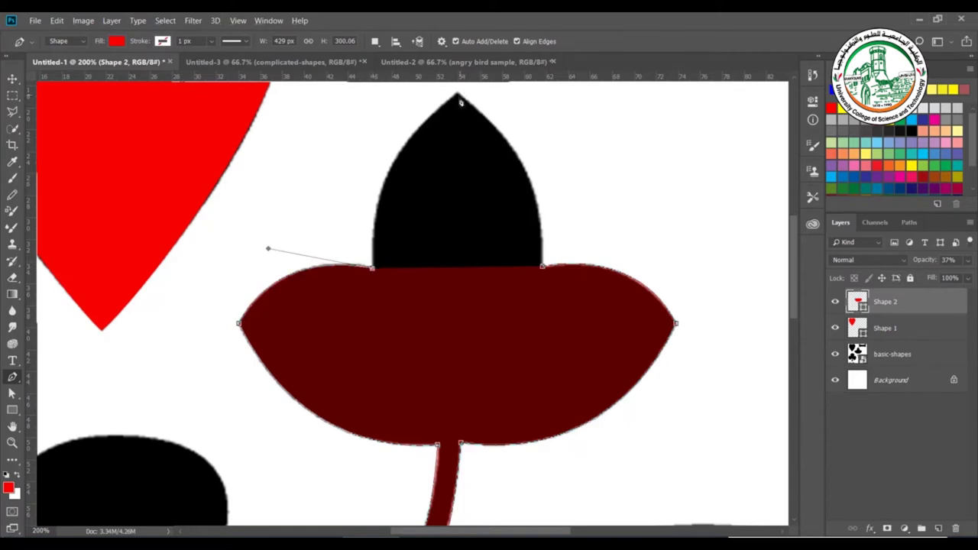
# Trace the central lobe with a corner anchor at its top tip and close the leaf path at the right inner corner.
pyautogui.moveTo(457, 96); pyautogui.dragTo(551, 150)
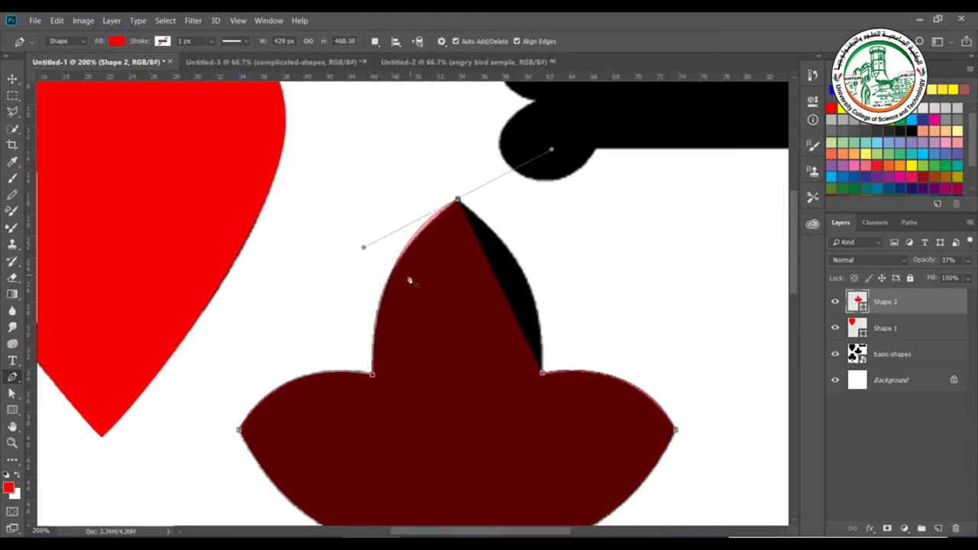
pyautogui.moveTo(365, 249); pyautogui.dragTo(353, 269)
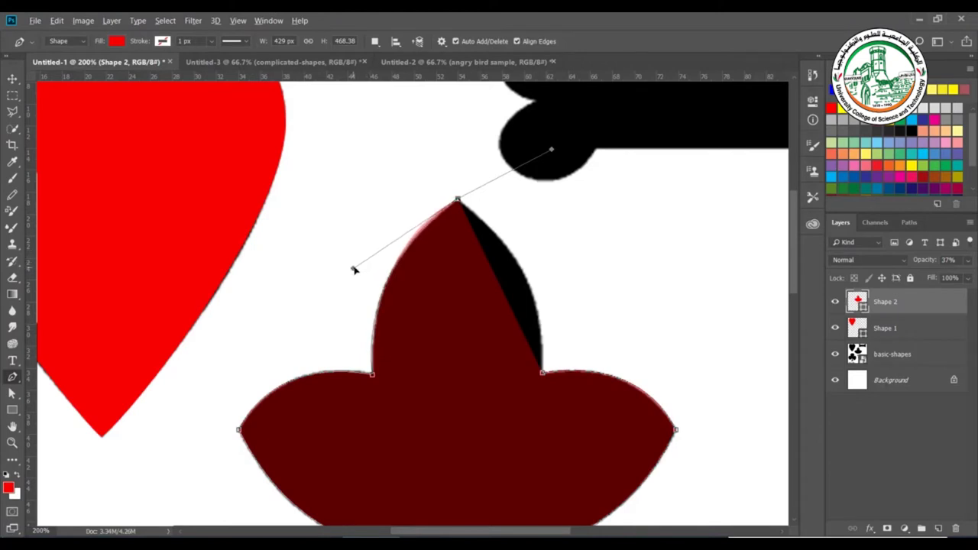
pyautogui.keyDown('alt'); pyautogui.click(459, 201); pyautogui.keyUp('alt')
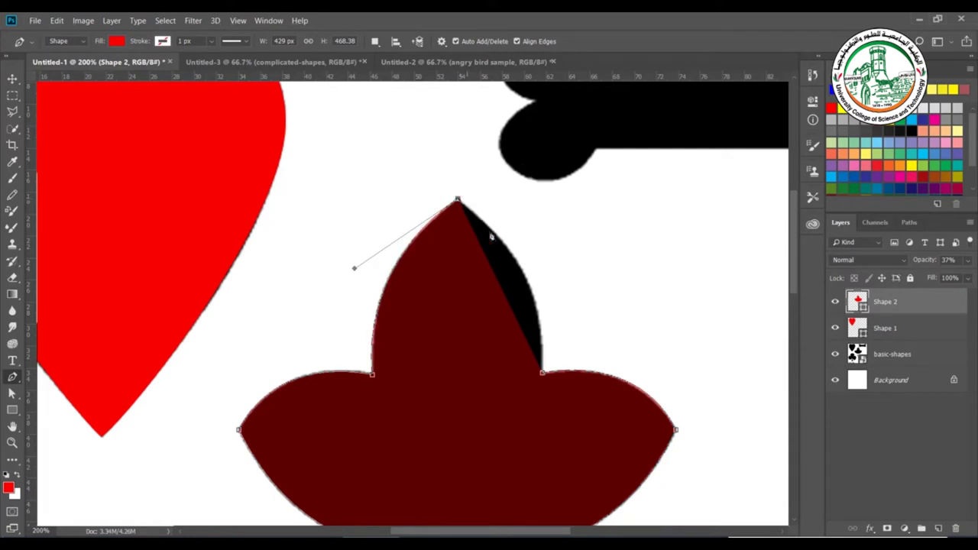
pyautogui.click(542, 375)
pyautogui.moveTo(536, 386); pyautogui.dragTo(539, 510)
# Restore the Shape 2 layer's opacity to 100%, deselect the finished leaf path and fit the whole document in view.
pyautogui.click(964, 262)
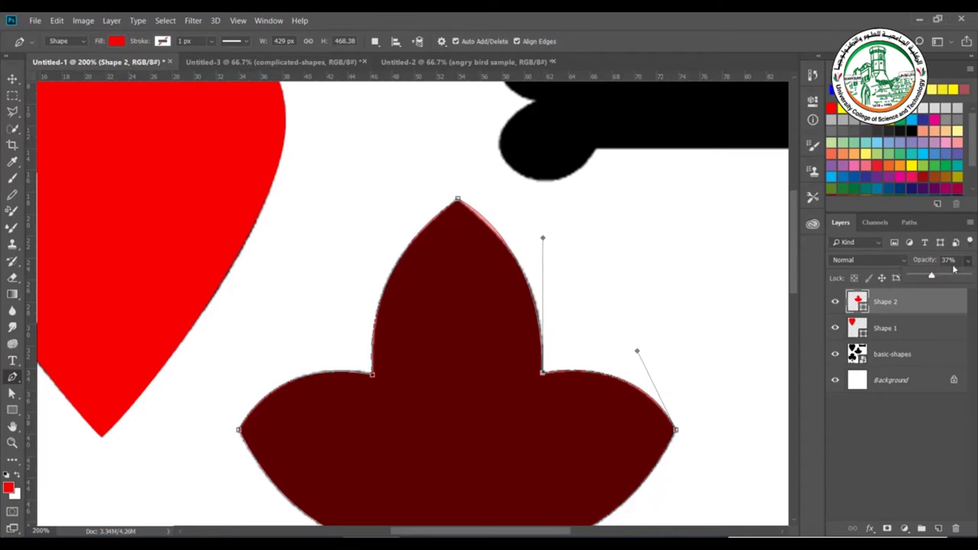
pyautogui.moveTo(930, 278); pyautogui.dragTo(974, 284)
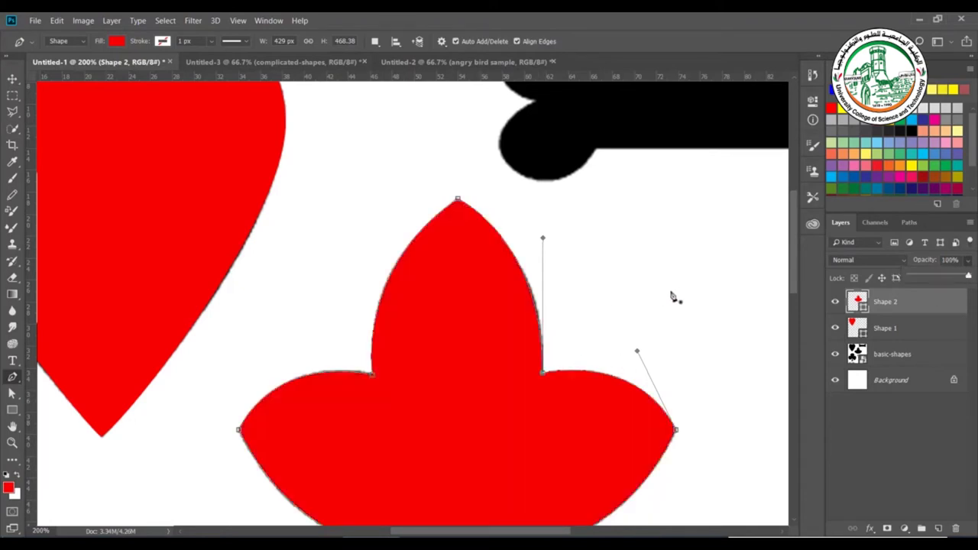
pyautogui.press('Escape')
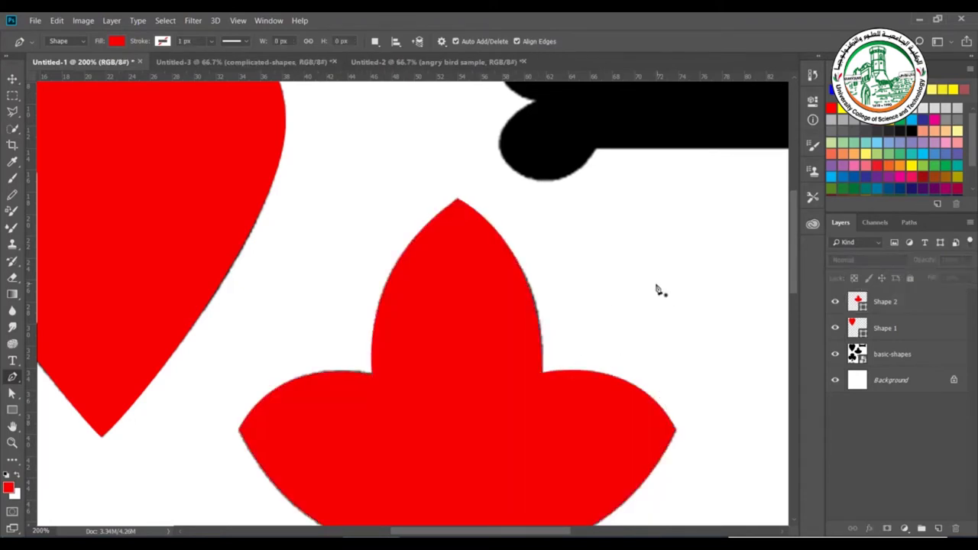
pyautogui.scroll(-1, 653, 298)
pyautogui.hotkey('ctrl', '0')
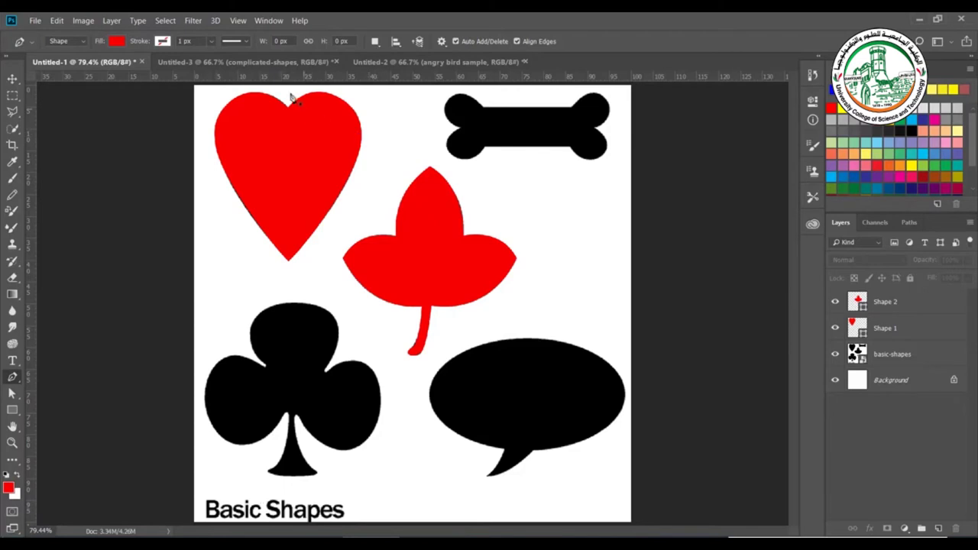
# In the angry bird sample document, start a Pen shape tracing the body's curve from the crest's right base to the right side.
pyautogui.click(268, 64)
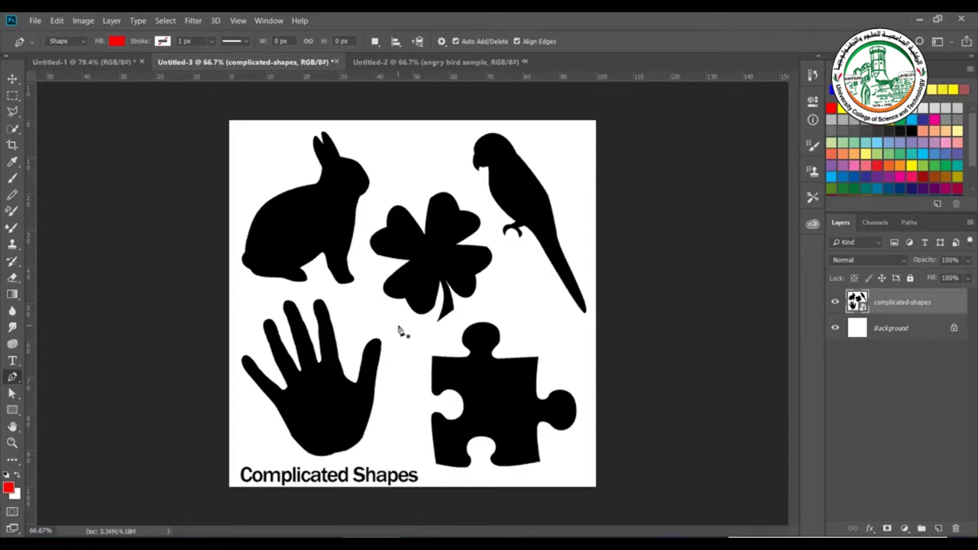
pyautogui.click(452, 61)
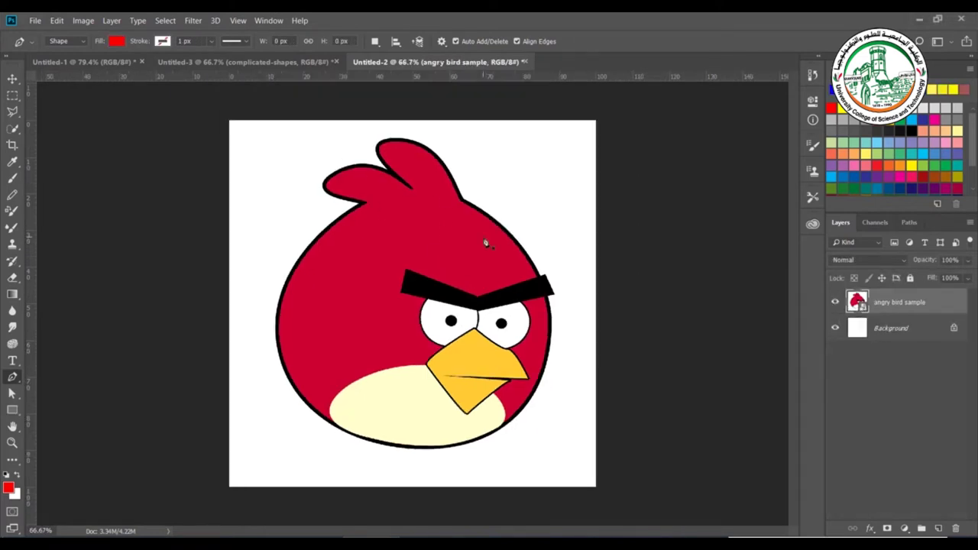
pyautogui.scroll(2, 484, 243)
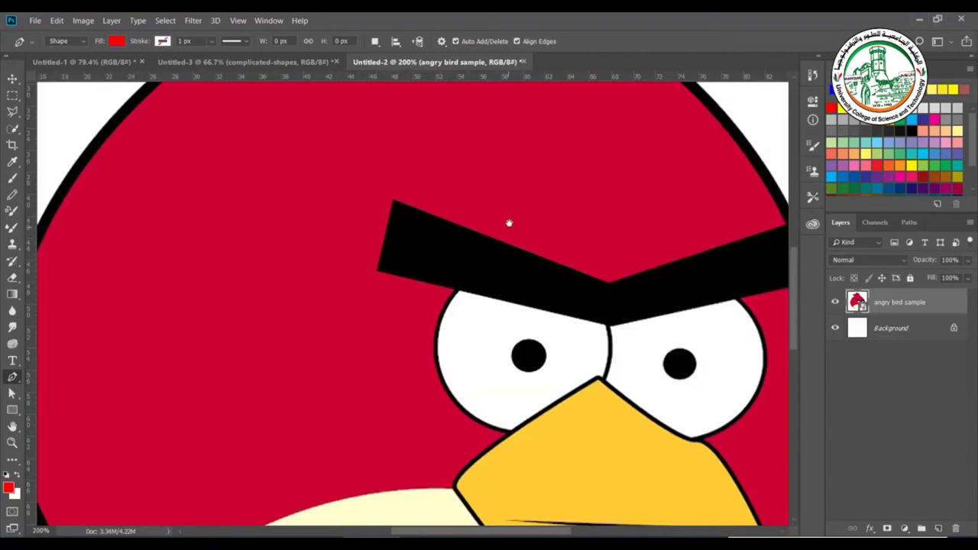
pyautogui.scroll(-3, 507, 223)
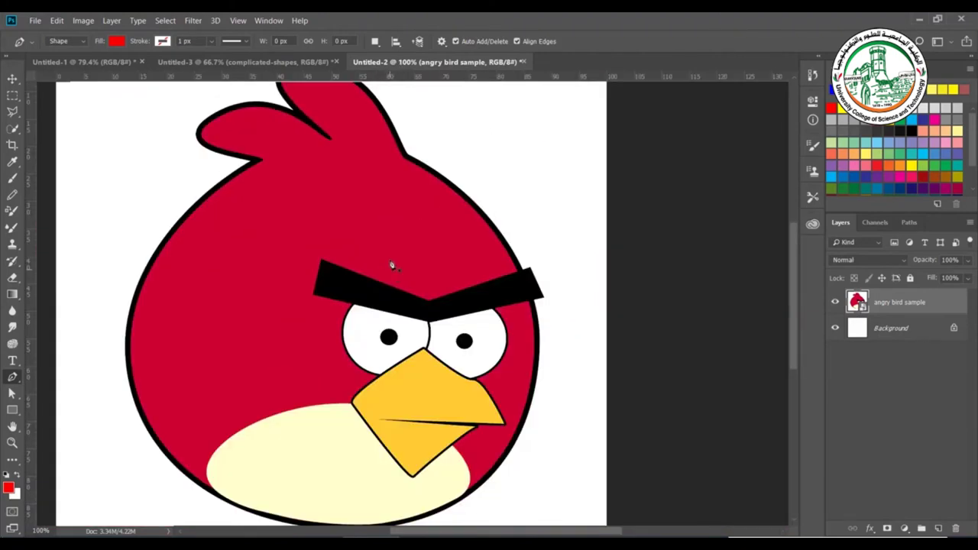
pyautogui.click(404, 160)
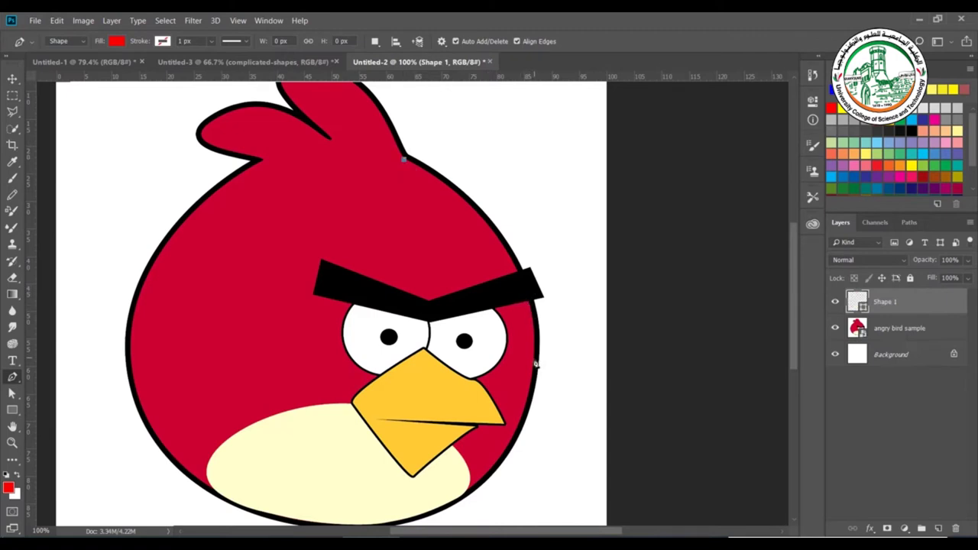
pyautogui.click(535, 365)
pyautogui.moveTo(534, 365); pyautogui.dragTo(521, 502)
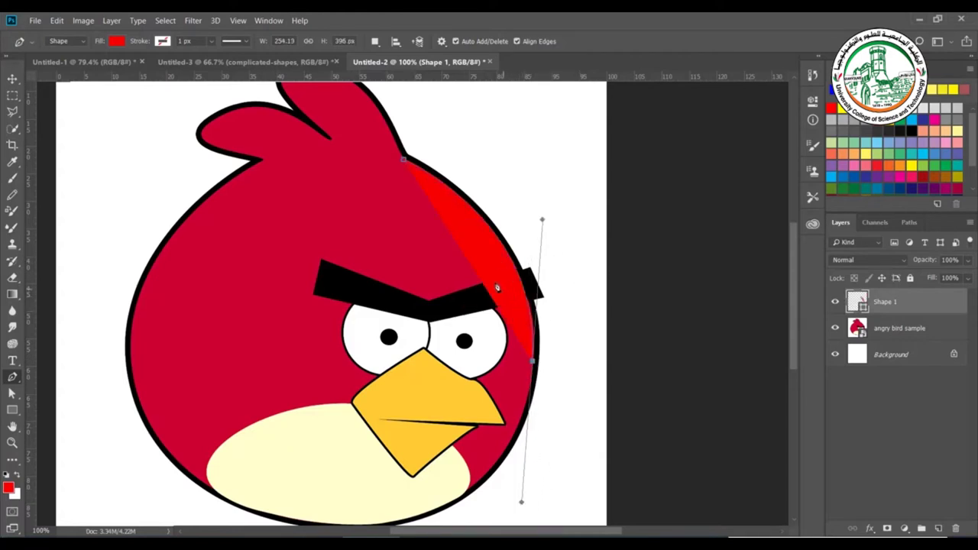
# Set the new shape's fill to cc0033, sampled from the bird's body, and lower the Shape 1 layer's opacity to 26%.
pyautogui.click(116, 41)
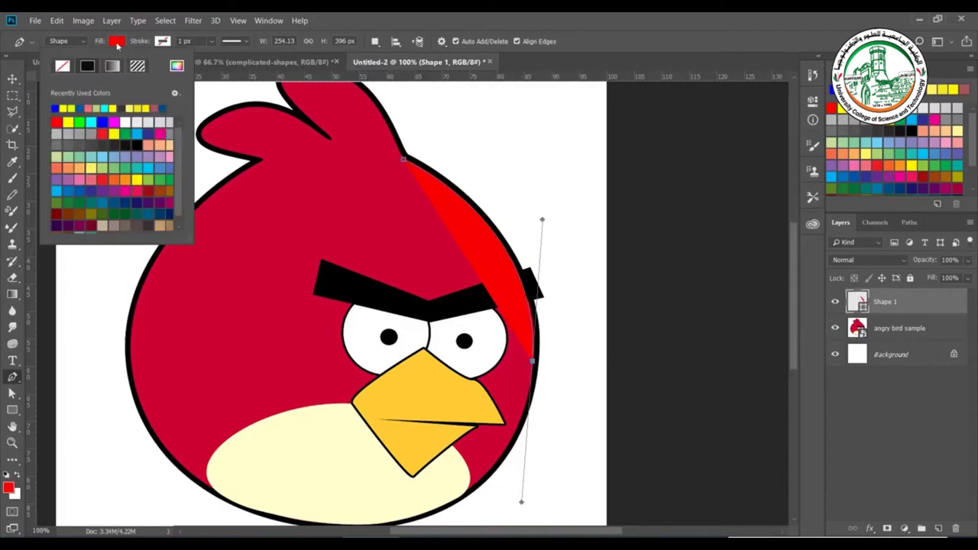
pyautogui.click(176, 67)
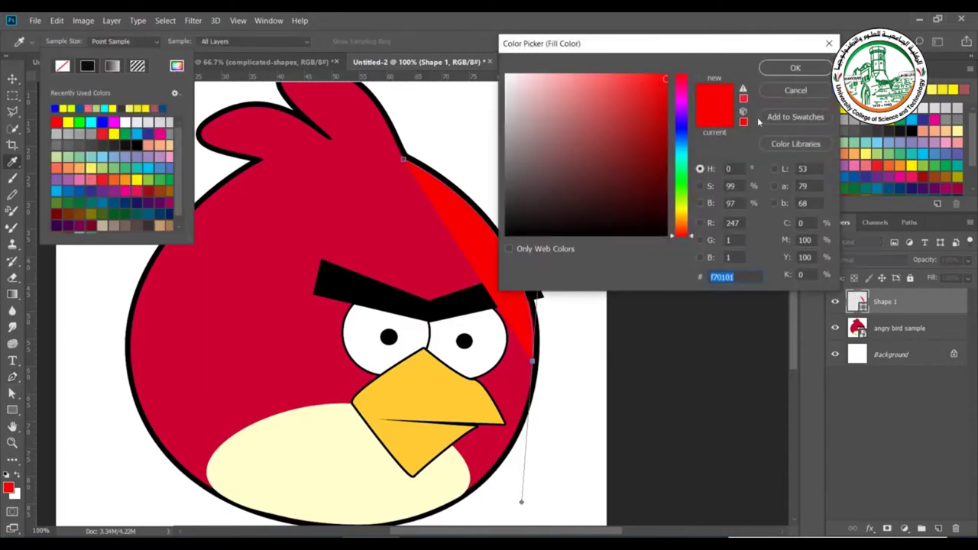
pyautogui.click(365, 199)
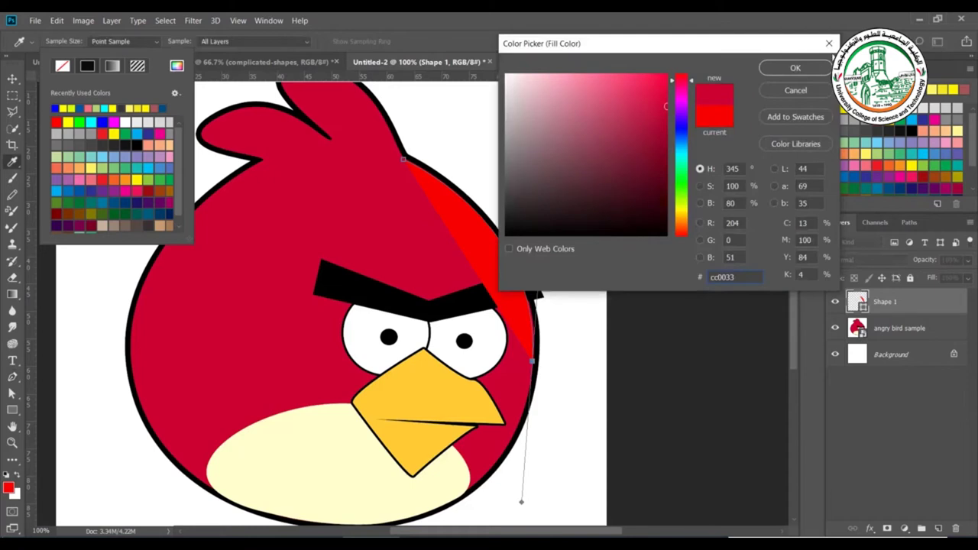
pyautogui.click(775, 67)
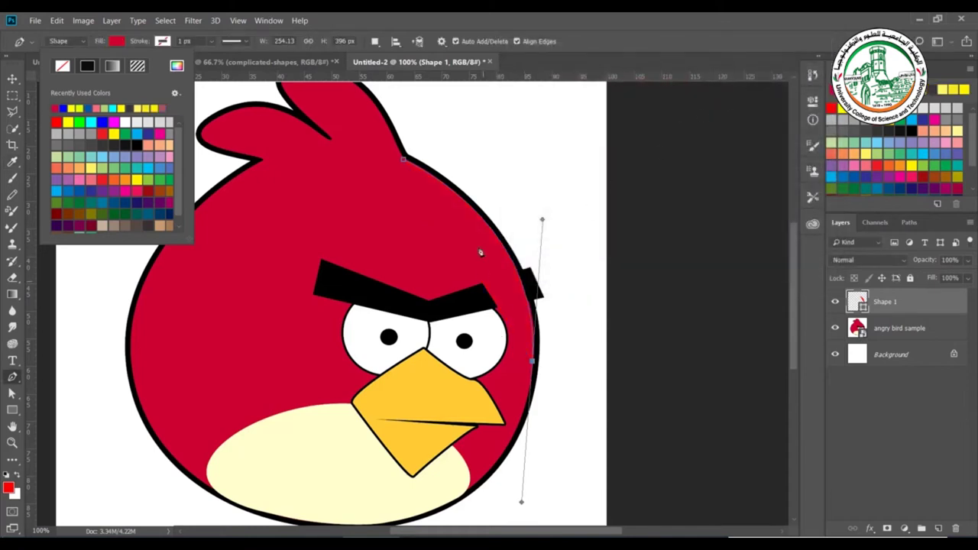
pyautogui.click(968, 260)
pyautogui.moveTo(969, 277); pyautogui.dragTo(925, 277)
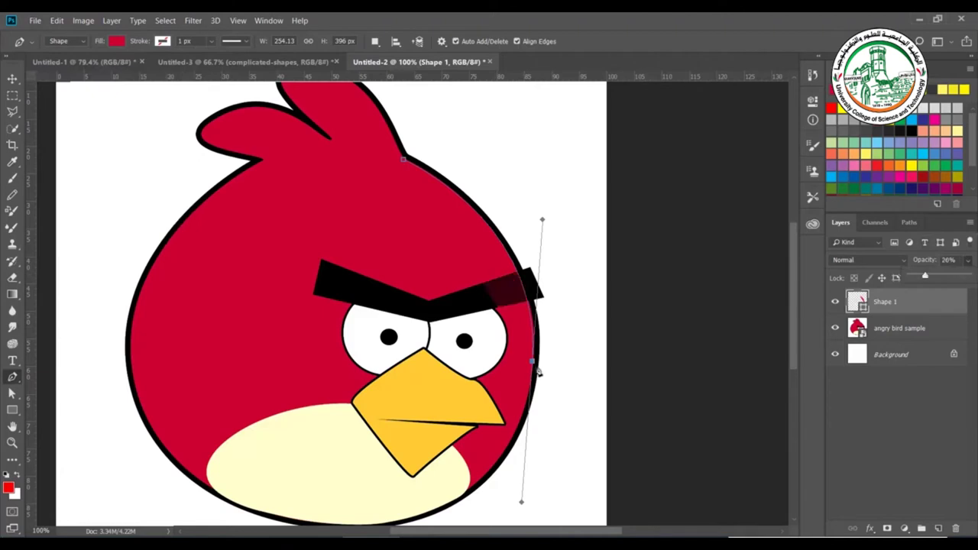
# Make the right-side anchor a corner and extend the body path with curved anchors along the bottom and up to the left side.
pyautogui.click(533, 364)
pyautogui.keyDown('alt'); pyautogui.click(533, 363); pyautogui.keyUp('alt')
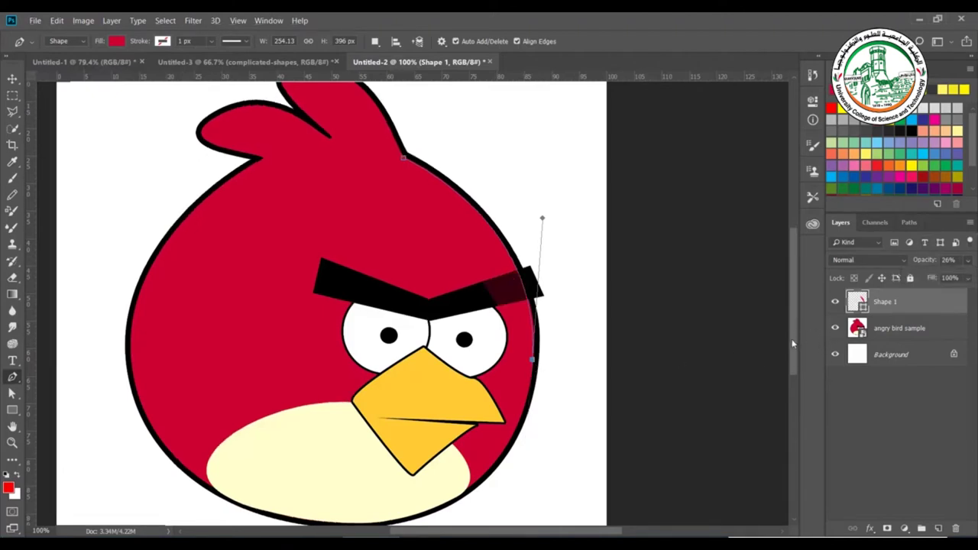
pyautogui.scroll(-3, 792, 330)
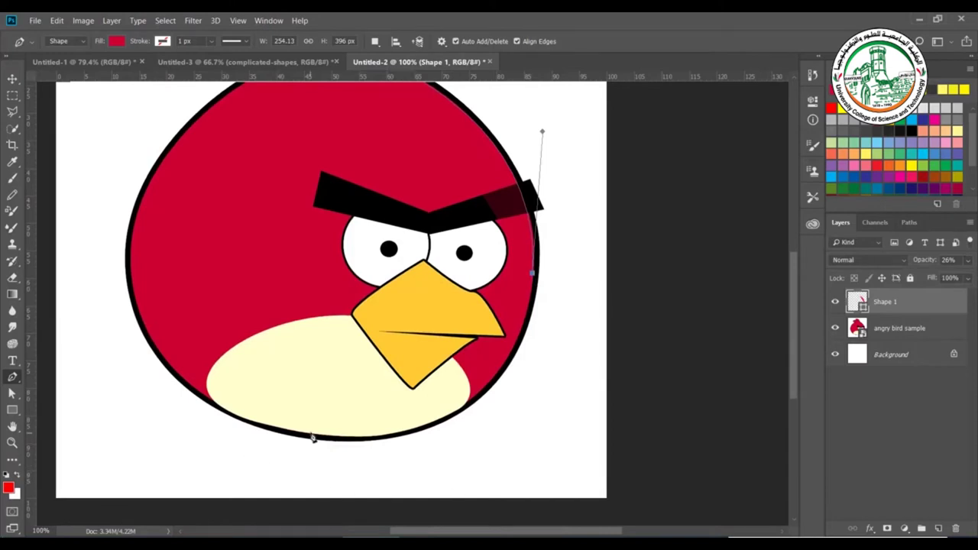
pyautogui.moveTo(313, 433)
pyautogui.mouseDown()
pyautogui.moveTo(230, 428)
pyautogui.moveTo(112, 400)
pyautogui.moveTo(97, 407)
pyautogui.mouseUp()
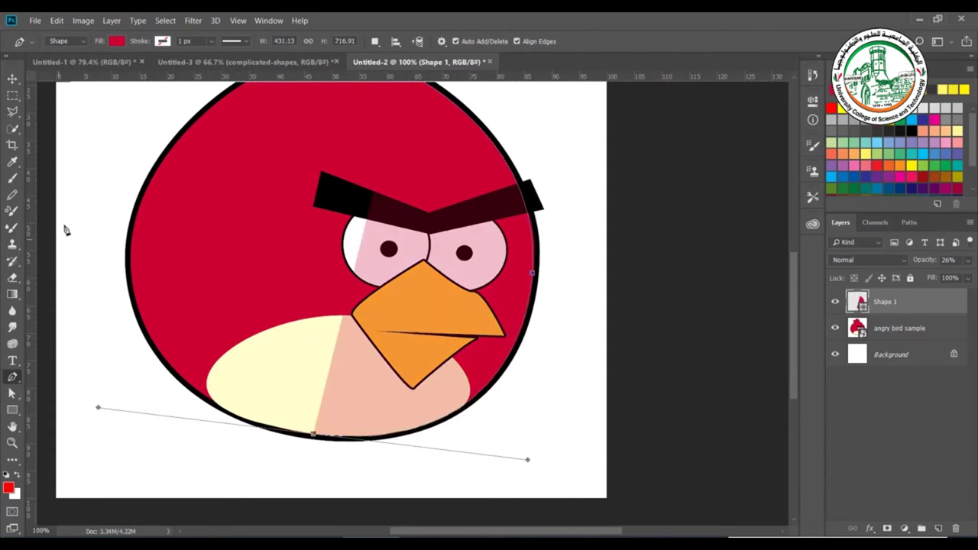
pyautogui.moveTo(135, 219); pyautogui.dragTo(156, 159)
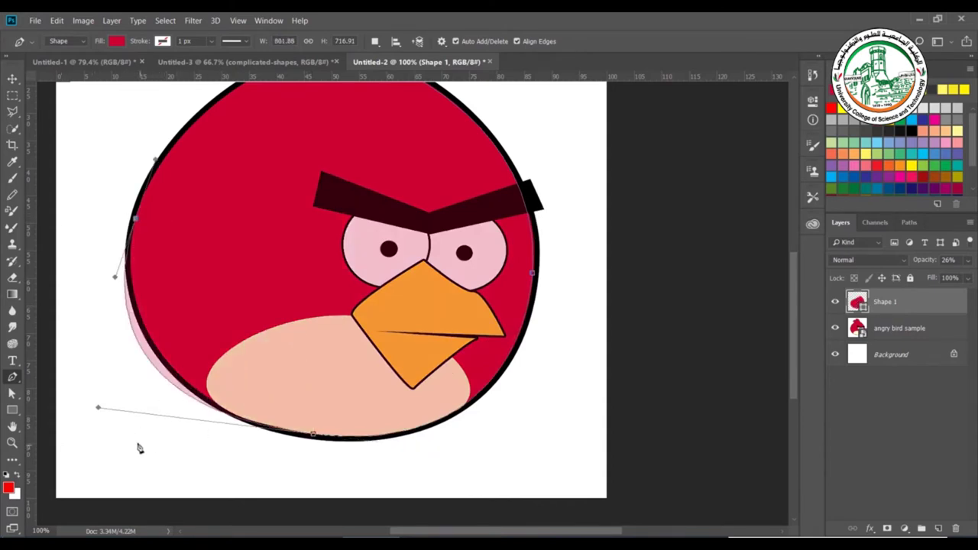
# Adjust the handles of the bottom and left-side anchors so the path fits the body's lower-left outline.
pyautogui.moveTo(99, 407); pyautogui.dragTo(140, 408)
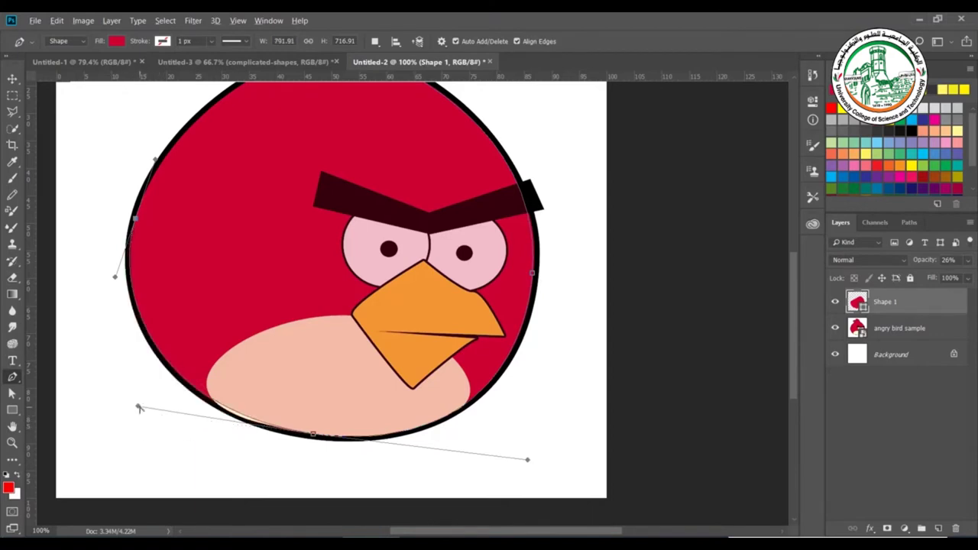
pyautogui.moveTo(139, 408); pyautogui.dragTo(159, 426)
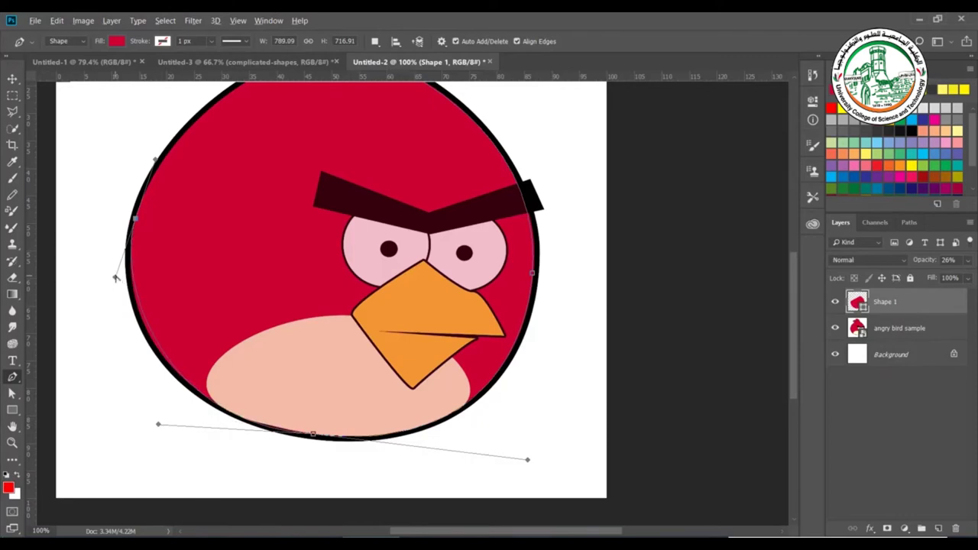
pyautogui.moveTo(116, 279); pyautogui.dragTo(115, 288)
# Trace up to a corner anchor at the crest's left base and curve on to the left feather's tip.
pyautogui.moveTo(589, 343); pyautogui.dragTo(617, 461)
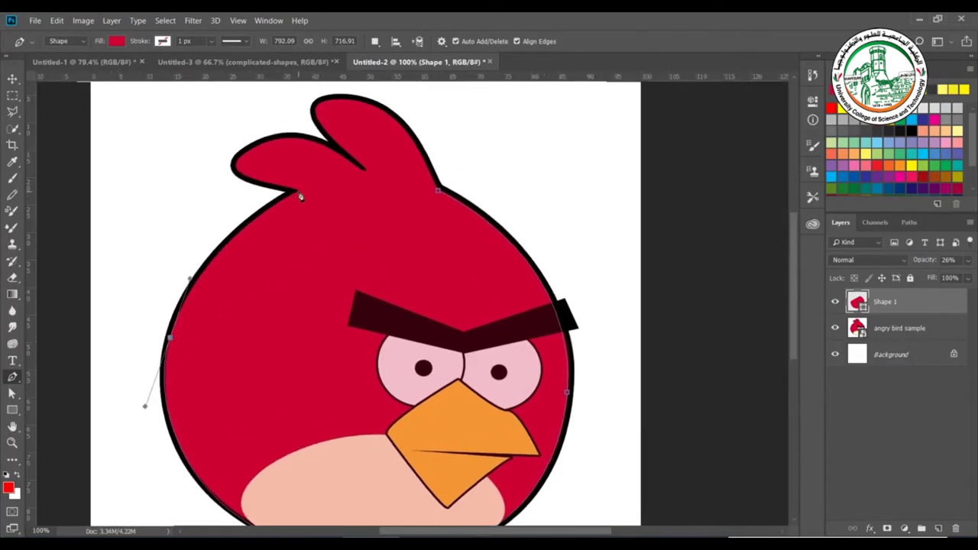
pyautogui.moveTo(298, 192); pyautogui.dragTo(358, 165)
pyautogui.moveTo(189, 278); pyautogui.dragTo(187, 276)
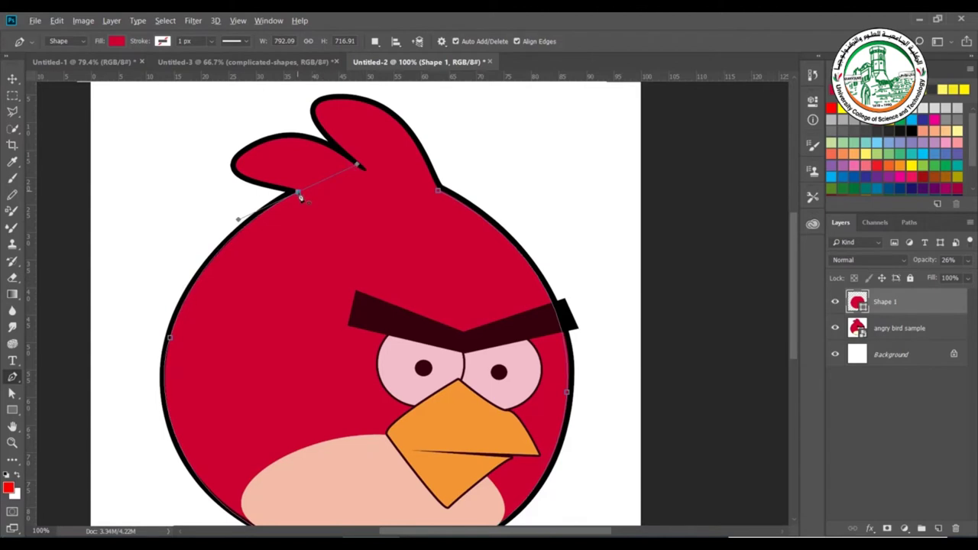
pyautogui.keyDown('alt'); pyautogui.click(297, 193); pyautogui.keyUp('alt')
pyautogui.moveTo(238, 170); pyautogui.dragTo(227, 138)
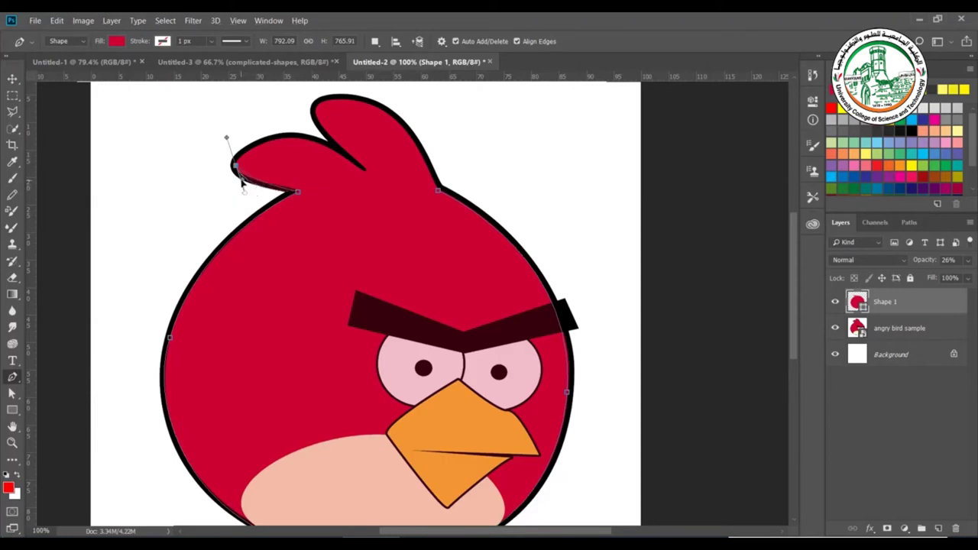
# Reposition the anchor at the crest's left base to match the notch between the body and the left feather.
pyautogui.click(318, 186)
pyautogui.click(289, 205)
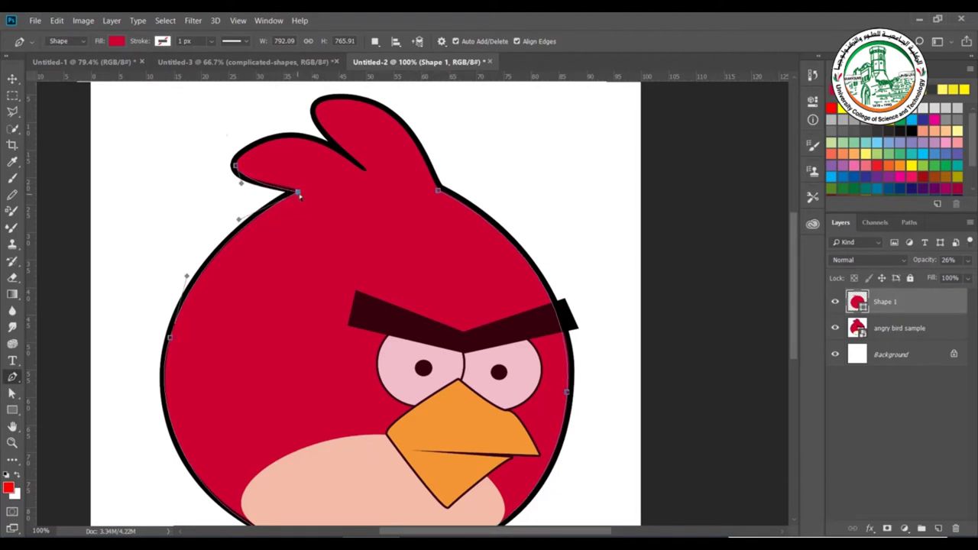
pyautogui.click(298, 191)
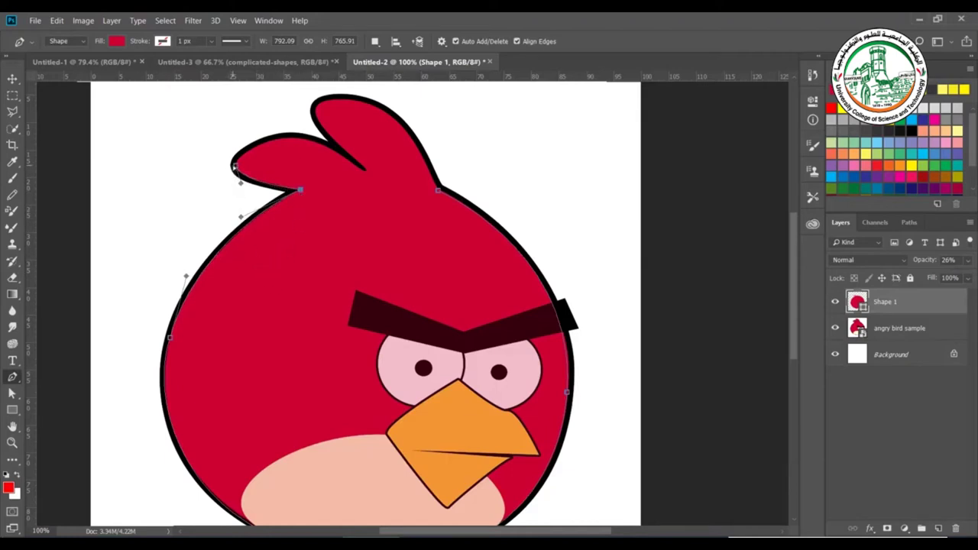
pyautogui.click(236, 168)
# Trace the left feather's upper edge to the notch between the feathers, refine the tip anchor and make the notch a corner.
pyautogui.moveTo(366, 173); pyautogui.dragTo(461, 245)
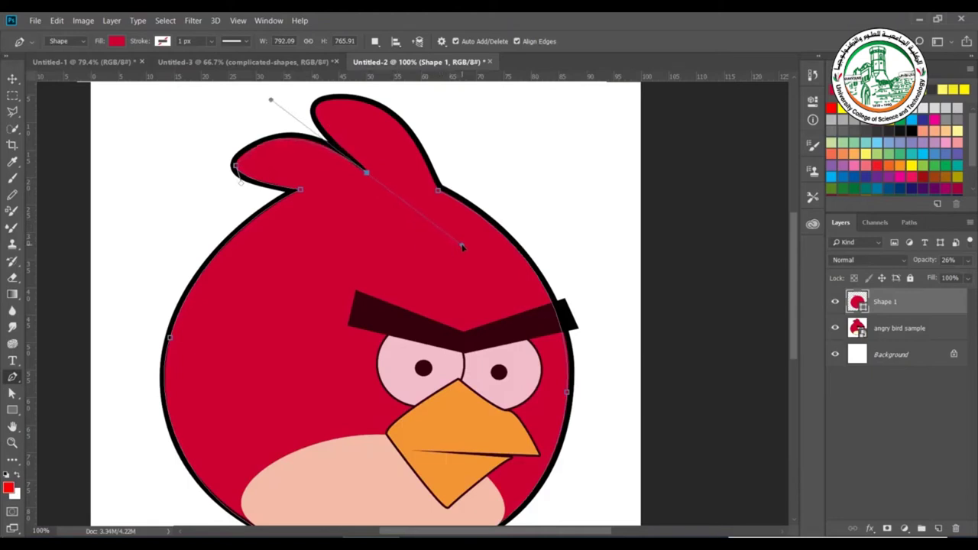
pyautogui.moveTo(462, 246); pyautogui.dragTo(461, 245)
pyautogui.moveTo(237, 168)
pyautogui.mouseDown()
pyautogui.moveTo(245, 204)
pyautogui.moveTo(235, 184)
pyautogui.mouseUp()
pyautogui.keyDown('alt'); pyautogui.click(366, 174); pyautogui.keyUp('alt')
# Trace the right feather over its top and close the body path at the crest's right base.
pyautogui.moveTo(323, 103); pyautogui.dragTo(353, 98)
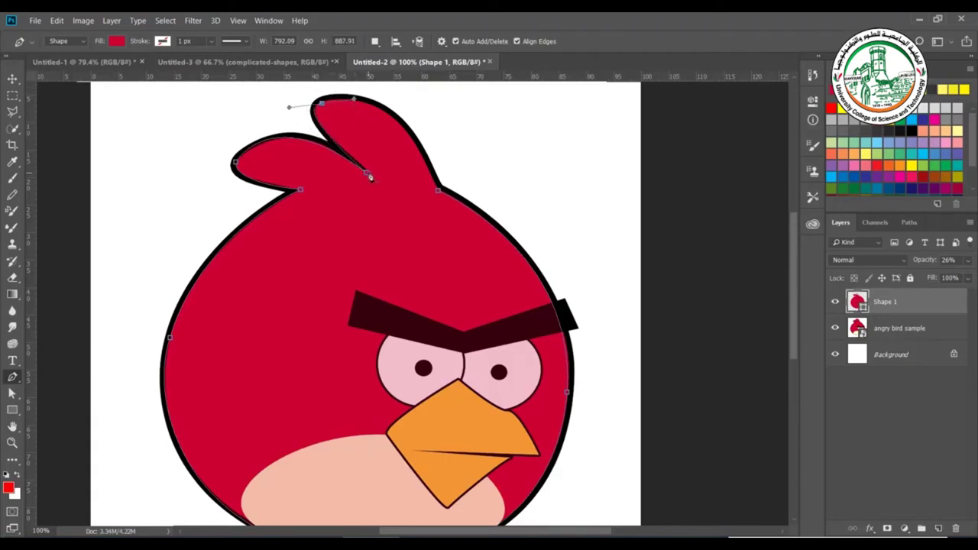
pyautogui.moveTo(368, 175); pyautogui.dragTo(379, 175)
pyautogui.moveTo(439, 195); pyautogui.dragTo(485, 286)
pyautogui.scroll(-3, 788, 279)
pyautogui.scroll(1, 787, 276)
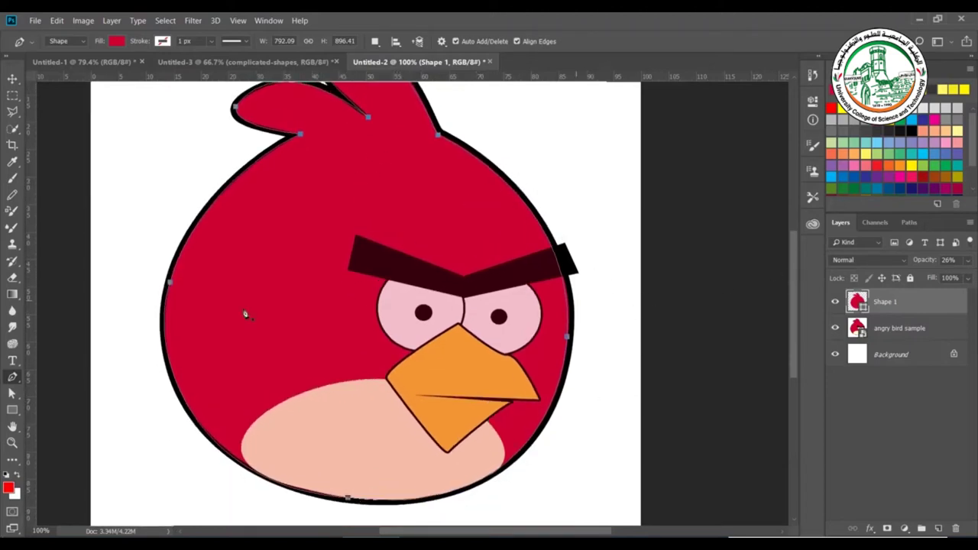
# Give the body shape a solid black stroke with a width of 5.71 px.
pyautogui.click(163, 42)
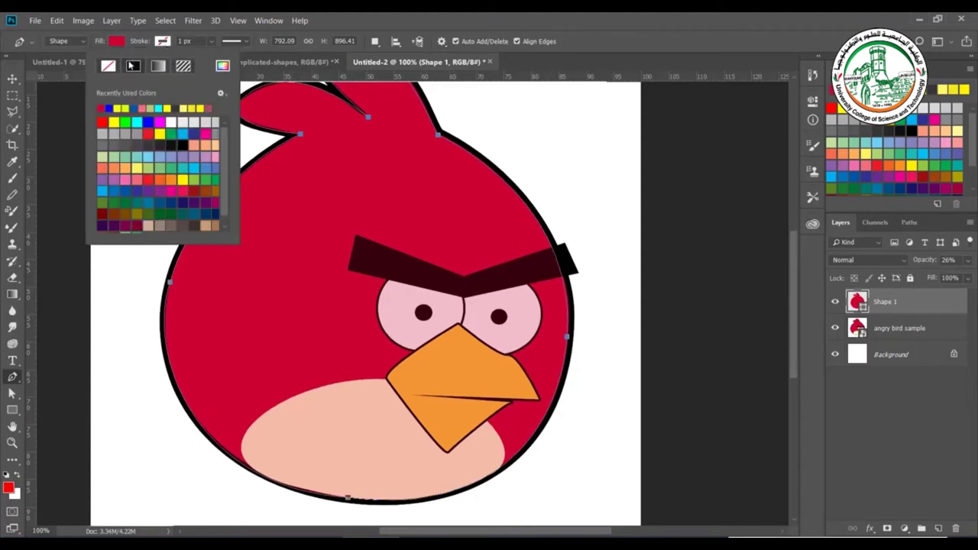
pyautogui.click(133, 67)
pyautogui.click(212, 42)
pyautogui.moveTo(214, 58); pyautogui.dragTo(218, 58)
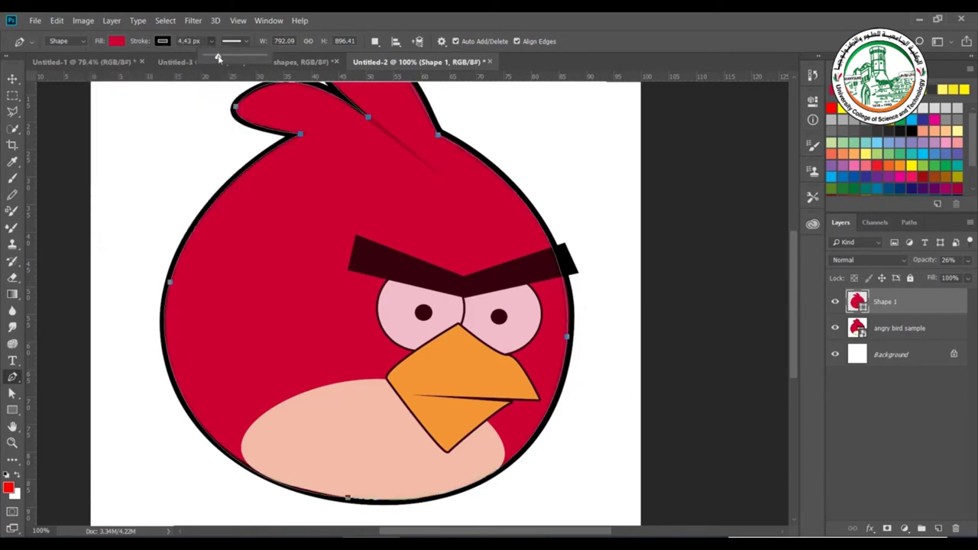
pyautogui.moveTo(226, 59); pyautogui.dragTo(219, 59)
# Align the body's stroke to Outside, change its corner style and deselect the path.
pyautogui.click(234, 43)
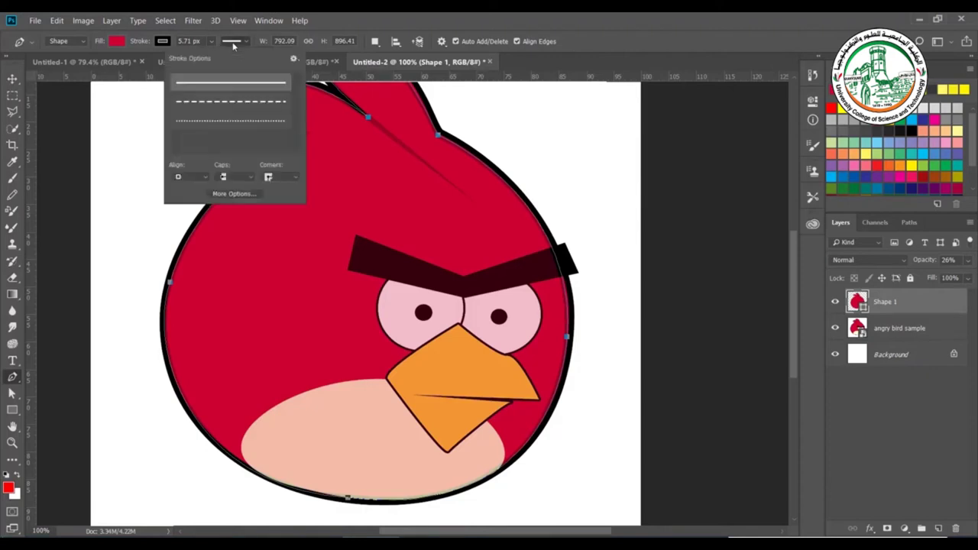
pyautogui.click(234, 195)
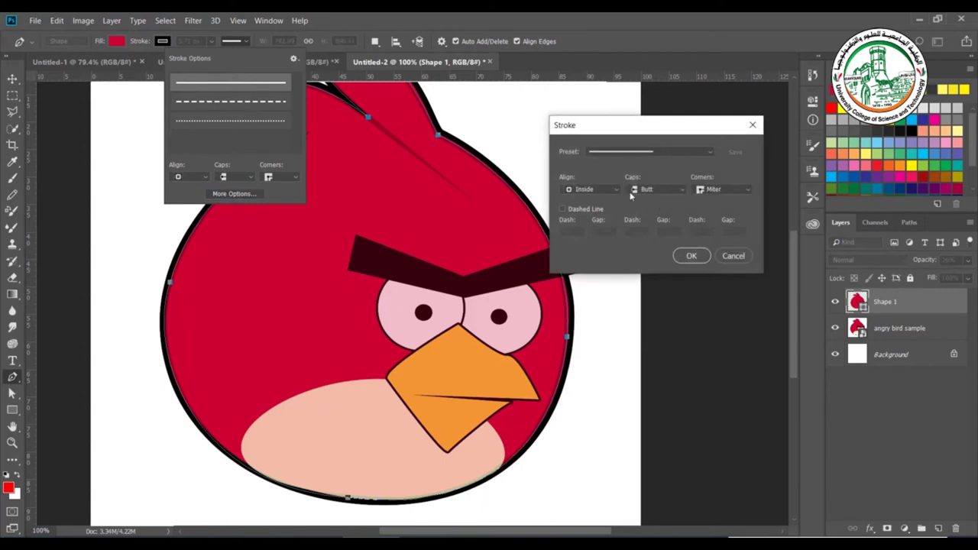
pyautogui.click(600, 191)
pyautogui.click(587, 211)
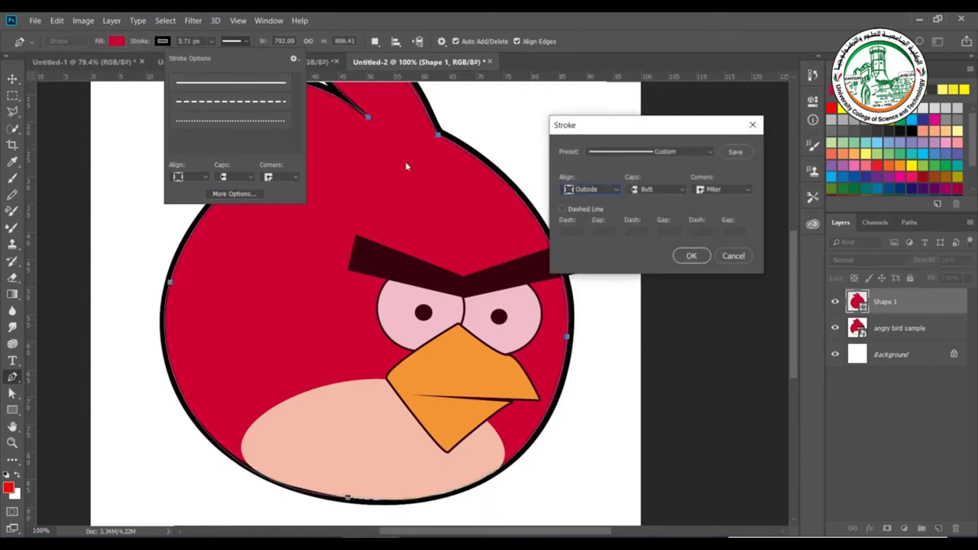
pyautogui.click(722, 189)
pyautogui.click(722, 211)
pyautogui.click(701, 256)
pyautogui.moveTo(553, 166); pyautogui.dragTo(578, 213)
pyautogui.hotkey('ctrl', 'r')
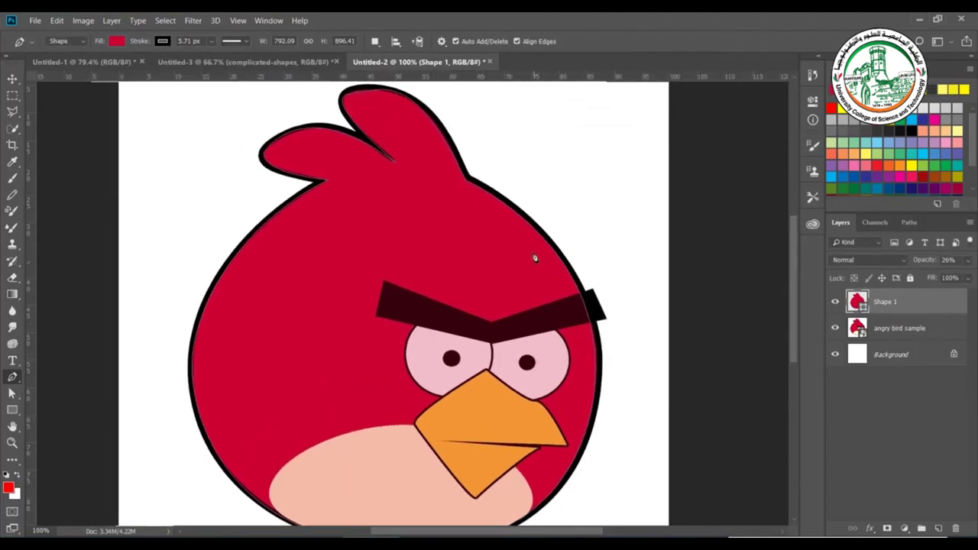
# Hide the Shape 1 layer and add a new empty layer above it.
pyautogui.scroll(-2, 593, 240)
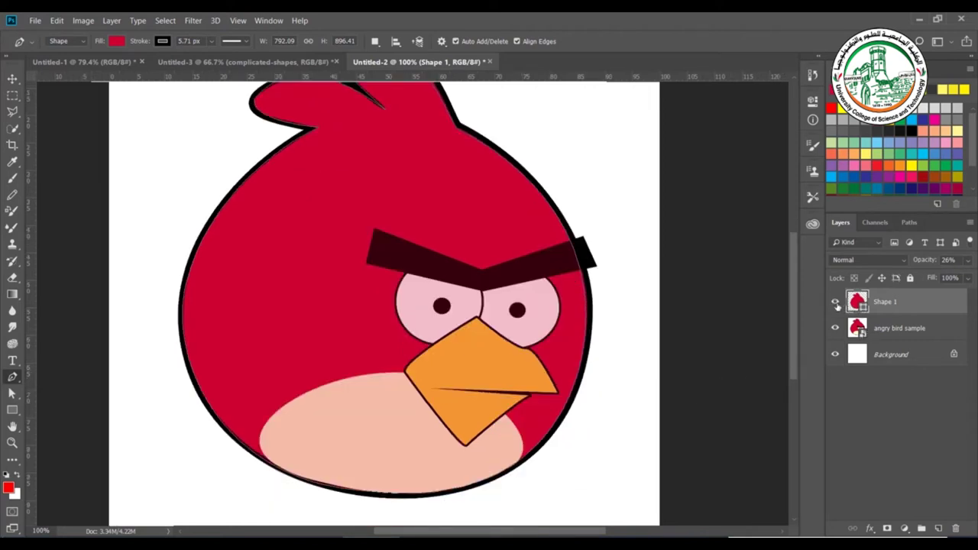
pyautogui.click(835, 302)
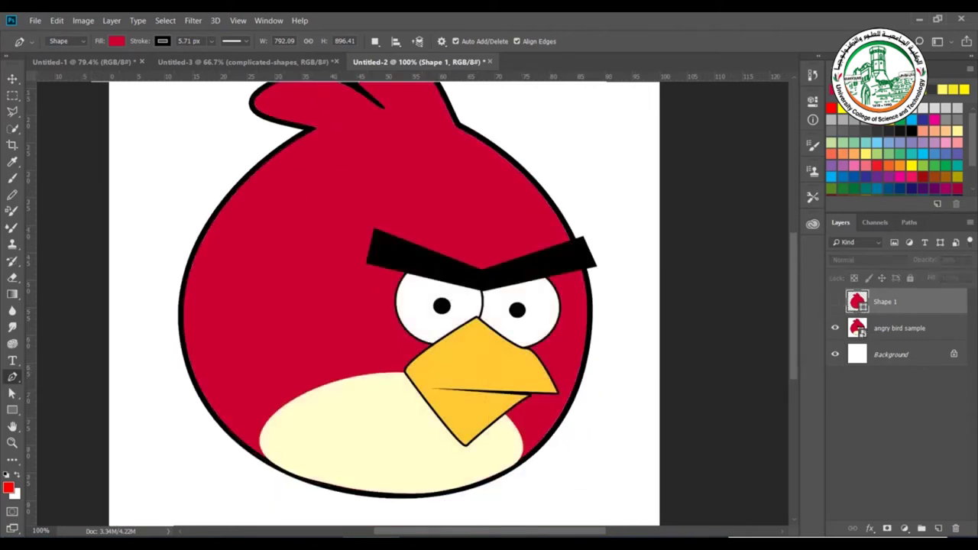
pyautogui.click(936, 528)
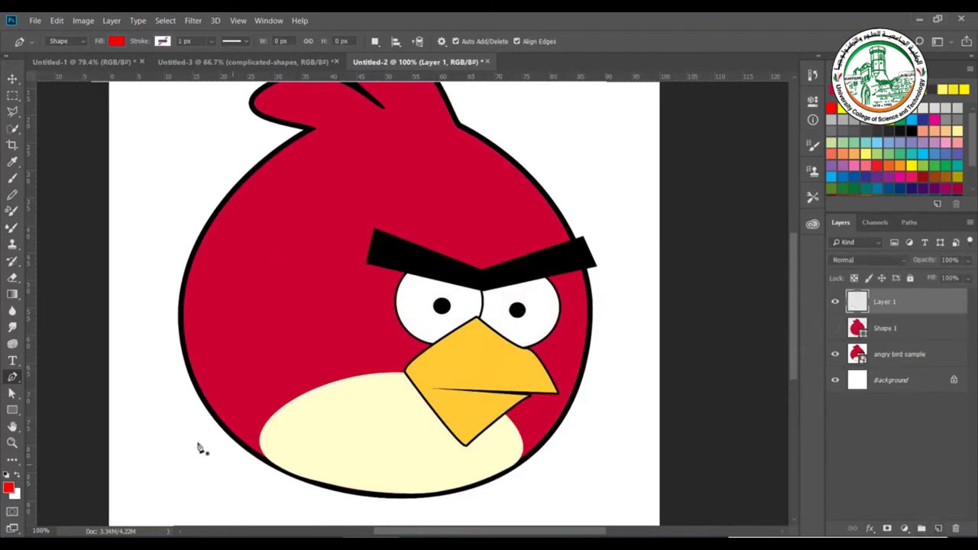
# Set the Pen tool's shape fill to the cream colour sampled from the bird's belly.
pyautogui.rightClick(12, 378)
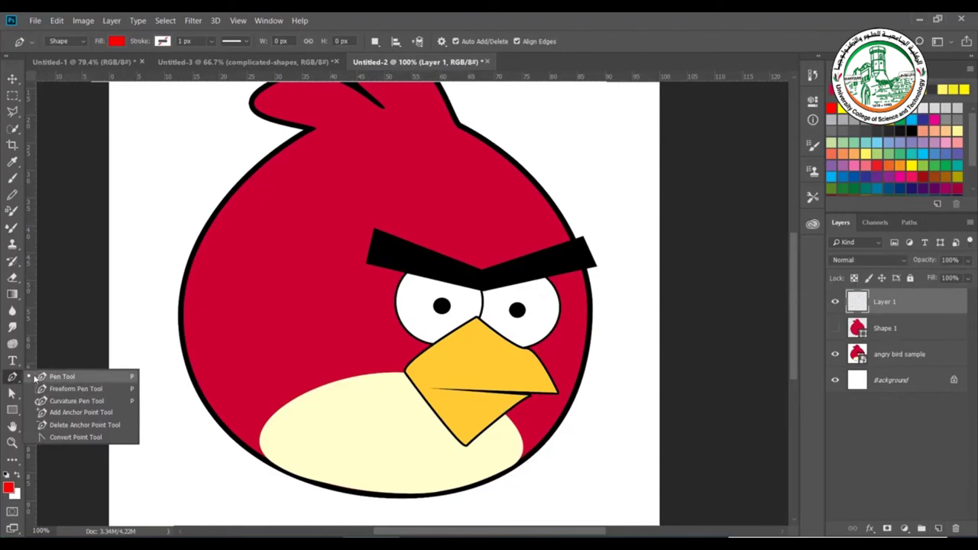
pyautogui.click(27, 377)
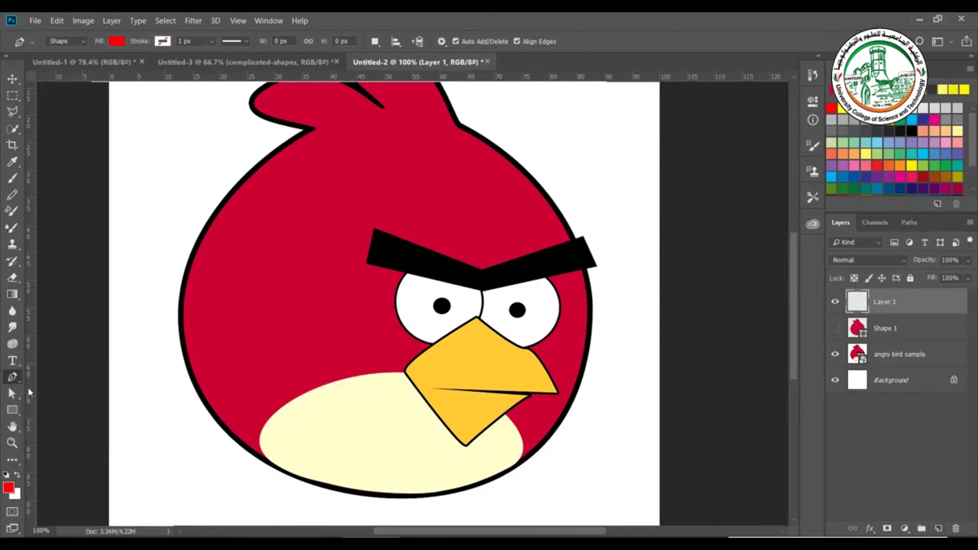
pyautogui.click(115, 42)
pyautogui.click(176, 66)
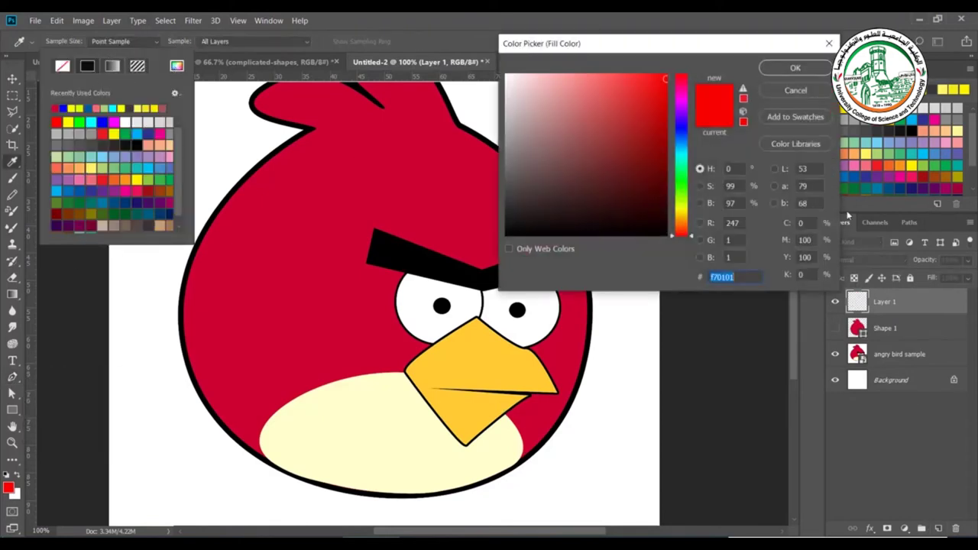
pyautogui.click(401, 432)
pyautogui.click(795, 67)
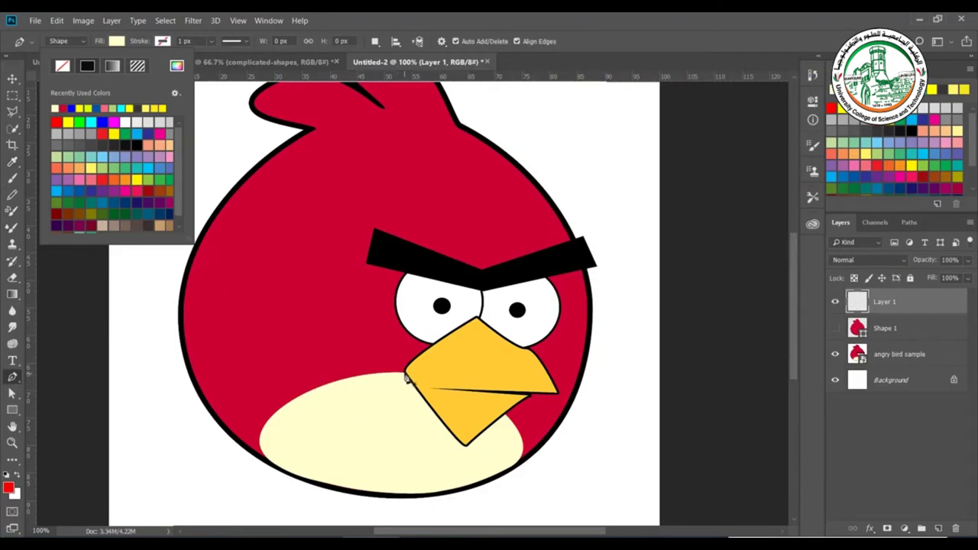
# Start a Pen shape along the belly's upper curve from the beak to the left edge and lower its layer's opacity to 4%.
pyautogui.click(402, 376)
pyautogui.click(403, 375)
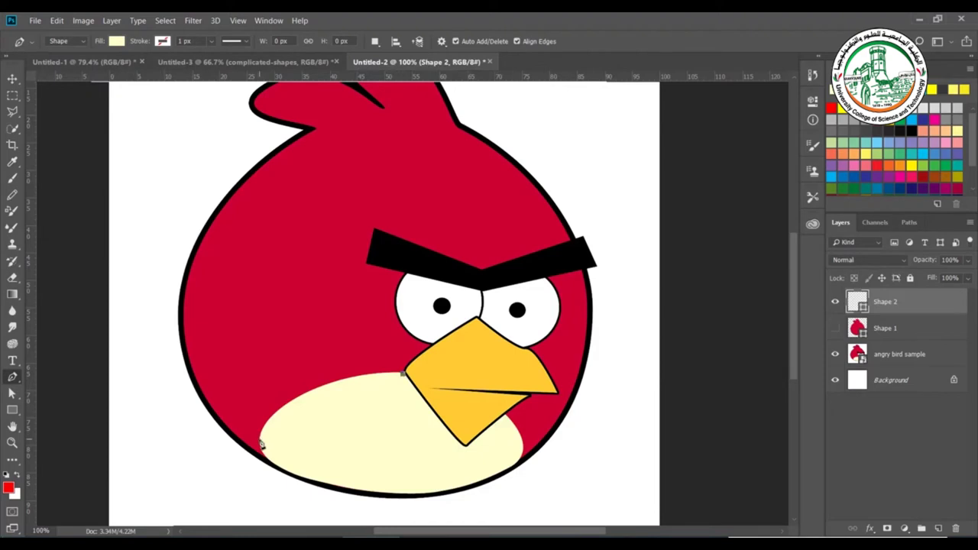
pyautogui.moveTo(260, 440); pyautogui.dragTo(234, 516)
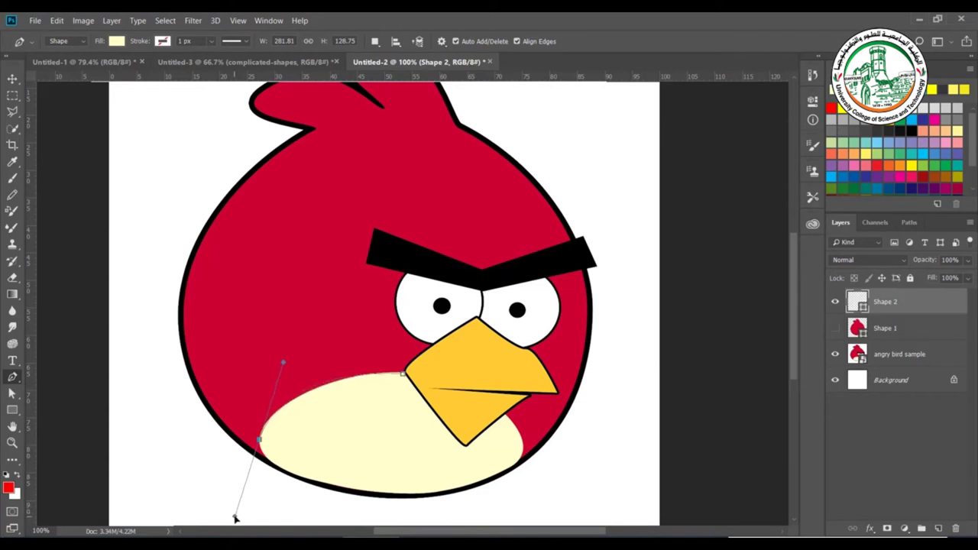
pyautogui.click(968, 261)
pyautogui.moveTo(968, 278); pyautogui.dragTo(913, 281)
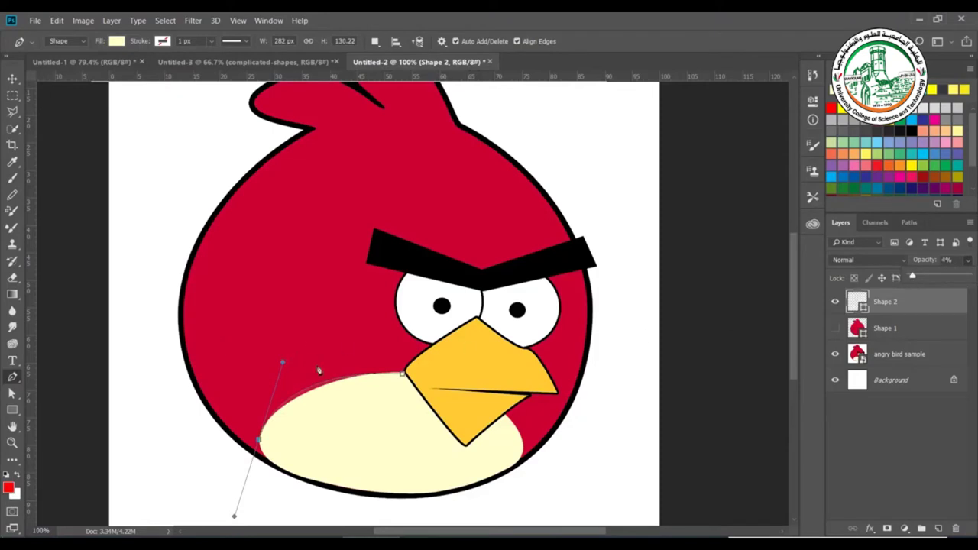
# Fine-tune the anchors and the upper handle so the path matches the belly's upper-left curve.
pyautogui.moveTo(283, 362); pyautogui.dragTo(293, 367)
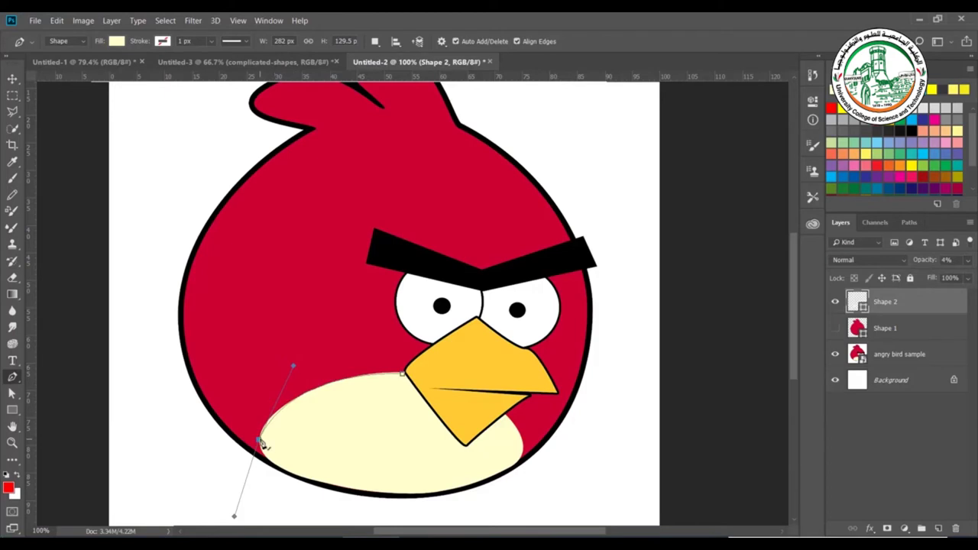
pyautogui.moveTo(260, 442); pyautogui.dragTo(259, 439)
pyautogui.moveTo(293, 366); pyautogui.dragTo(296, 371)
pyautogui.moveTo(295, 367)
pyautogui.mouseDown()
pyautogui.moveTo(305, 400)
pyautogui.moveTo(298, 372)
pyautogui.mouseUp()
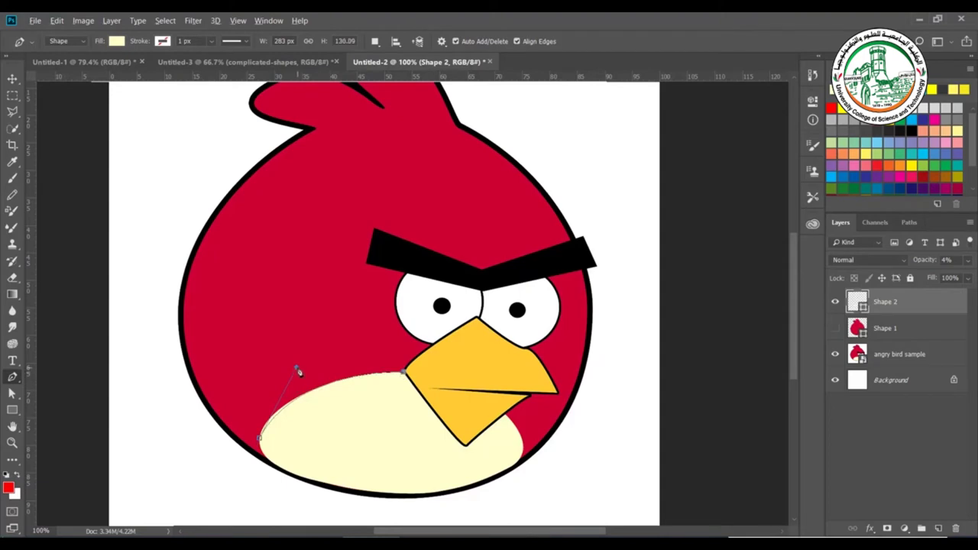
pyautogui.click(296, 368)
pyautogui.moveTo(295, 368); pyautogui.dragTo(293, 364)
# Add a curved anchor at the belly's bottom centre and adjust the handles to fit the lower-left edge.
pyautogui.click(400, 497)
pyautogui.moveTo(400, 497); pyautogui.dragTo(483, 486)
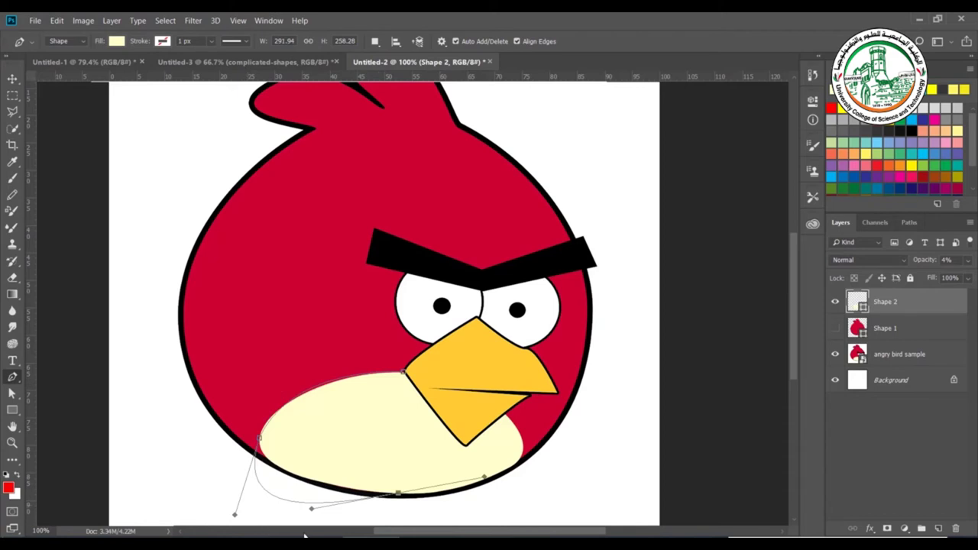
pyautogui.moveTo(313, 510); pyautogui.dragTo(312, 492)
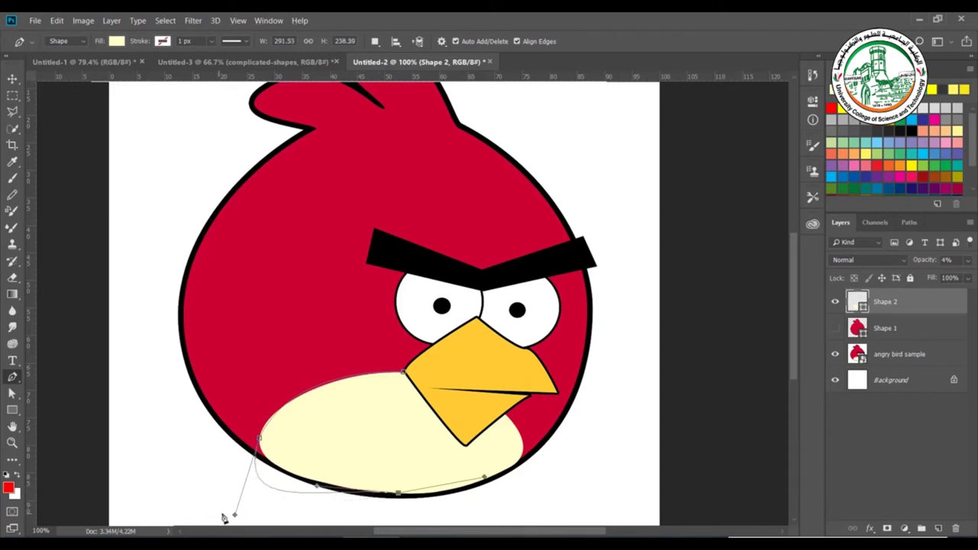
pyautogui.moveTo(234, 516); pyautogui.dragTo(255, 469)
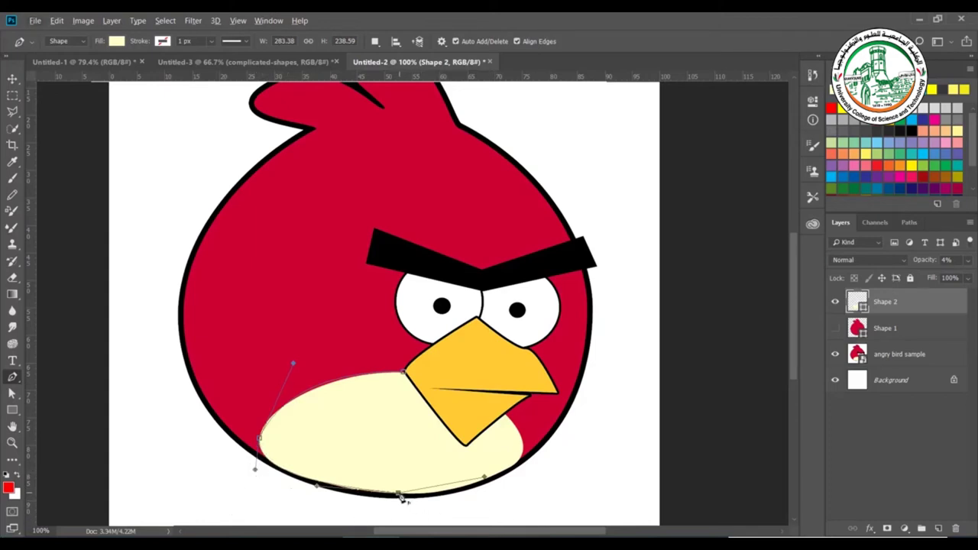
# Add a curved anchor at the belly's right edge and adjust the bottom anchor's handle to fit the lower-right curve.
pyautogui.click(524, 456)
pyautogui.moveTo(524, 456); pyautogui.dragTo(527, 433)
pyautogui.moveTo(398, 493); pyautogui.dragTo(461, 493)
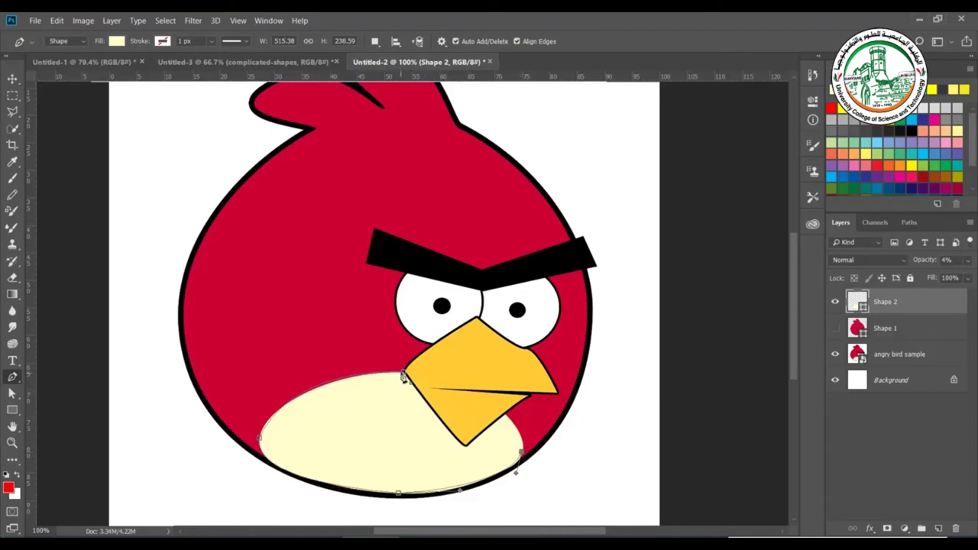
# Close the belly path at its starting anchor by the beak and adjust that anchor's handle to fit the upper-right curve.
pyautogui.moveTo(407, 374); pyautogui.dragTo(285, 366)
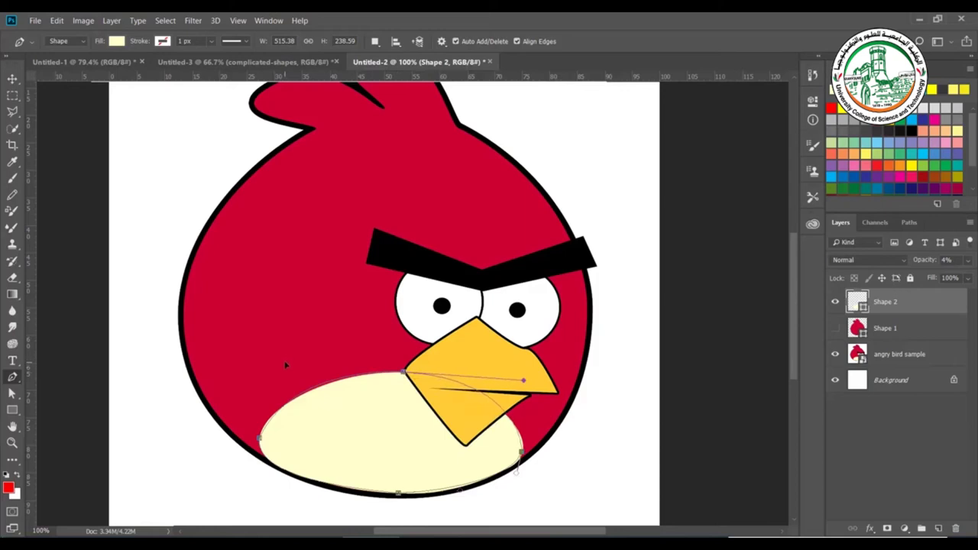
pyautogui.moveTo(285, 365); pyautogui.dragTo(285, 366)
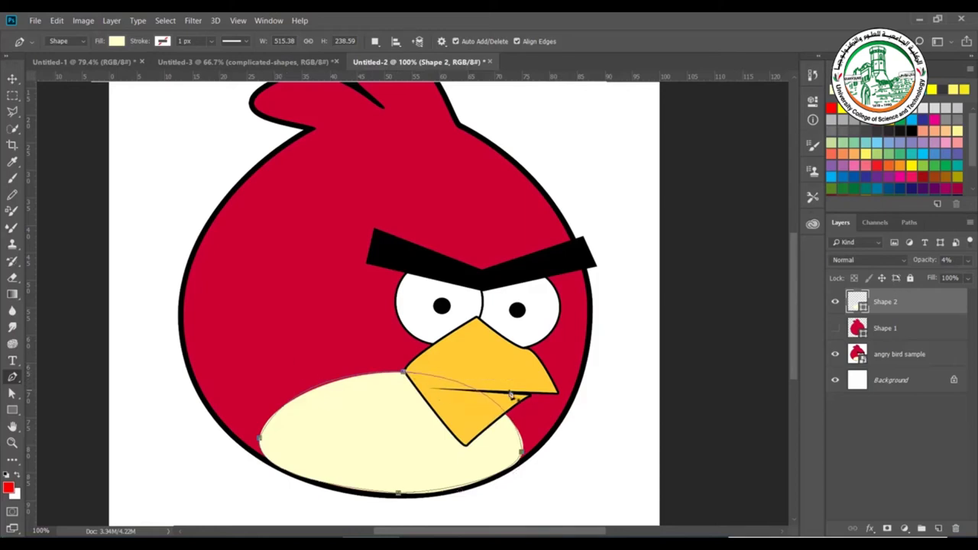
pyautogui.keyDown('ctrl'); pyautogui.click(404, 376); pyautogui.keyUp('ctrl')
pyautogui.moveTo(523, 380); pyautogui.dragTo(535, 407)
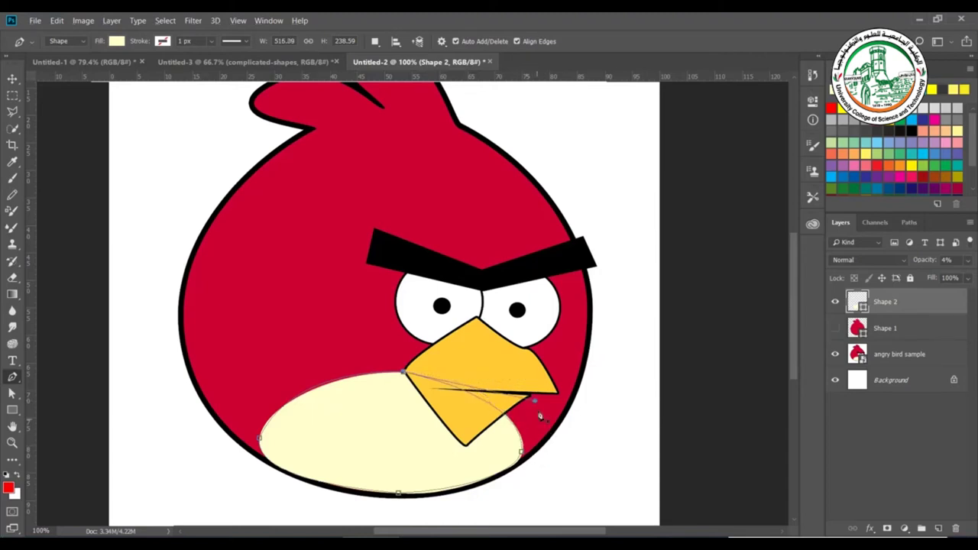
pyautogui.moveTo(534, 401); pyautogui.dragTo(538, 404)
# Set the belly shape layer's opacity to 100% and hide the layer.
pyautogui.click(968, 262)
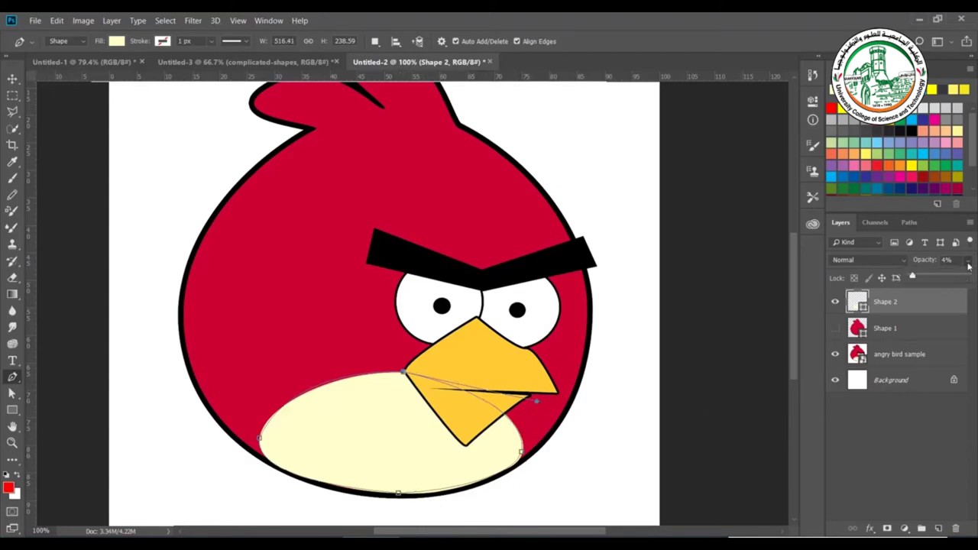
pyautogui.moveTo(913, 277); pyautogui.dragTo(968, 277)
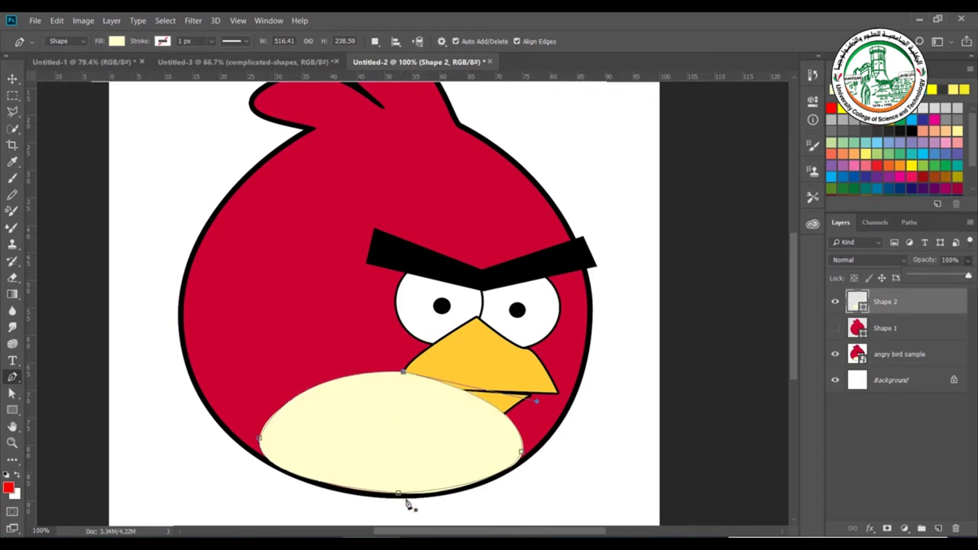
pyautogui.click(836, 303)
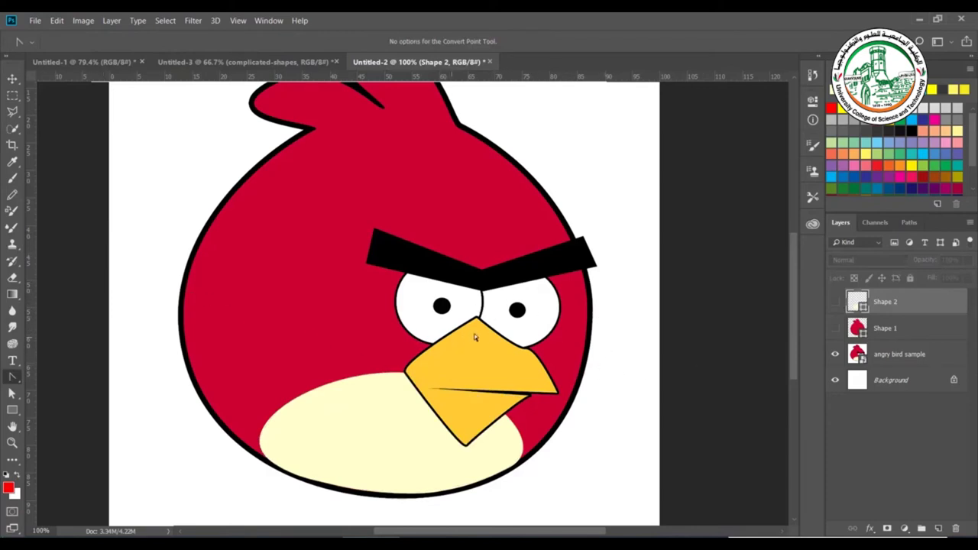
# Draw a 163 px circle with the Ellipse tool over the bird's right-hand eye.
pyautogui.click(13, 410)
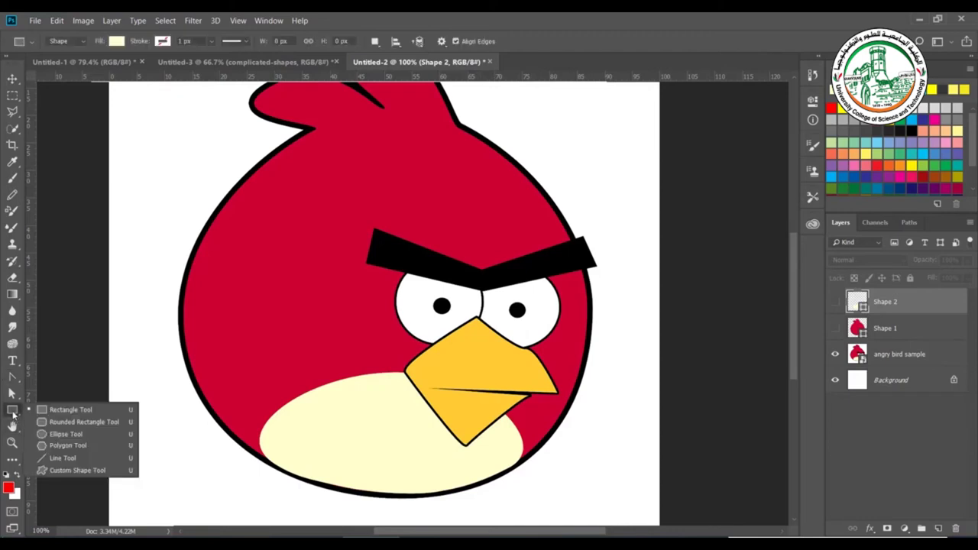
pyautogui.click(65, 434)
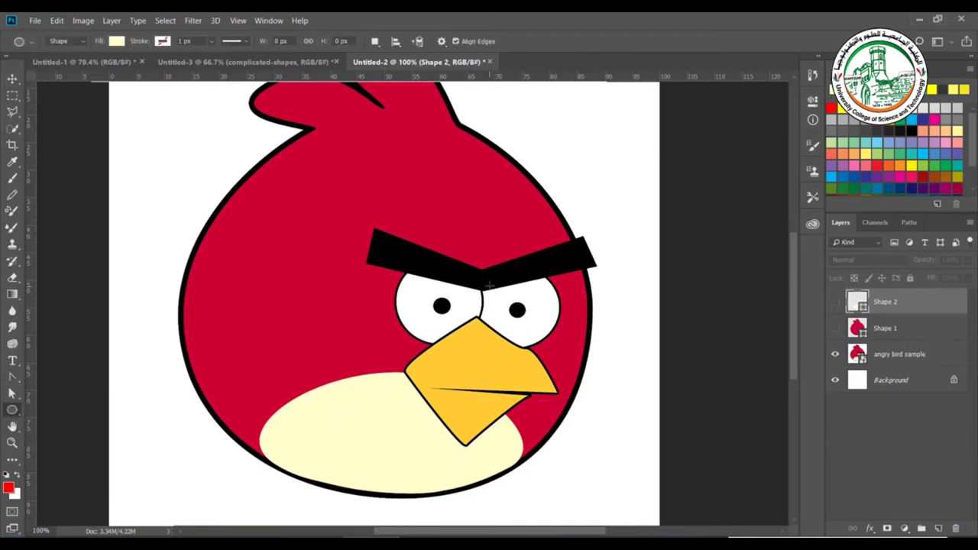
pyautogui.moveTo(489, 273); pyautogui.dragTo(574, 358)
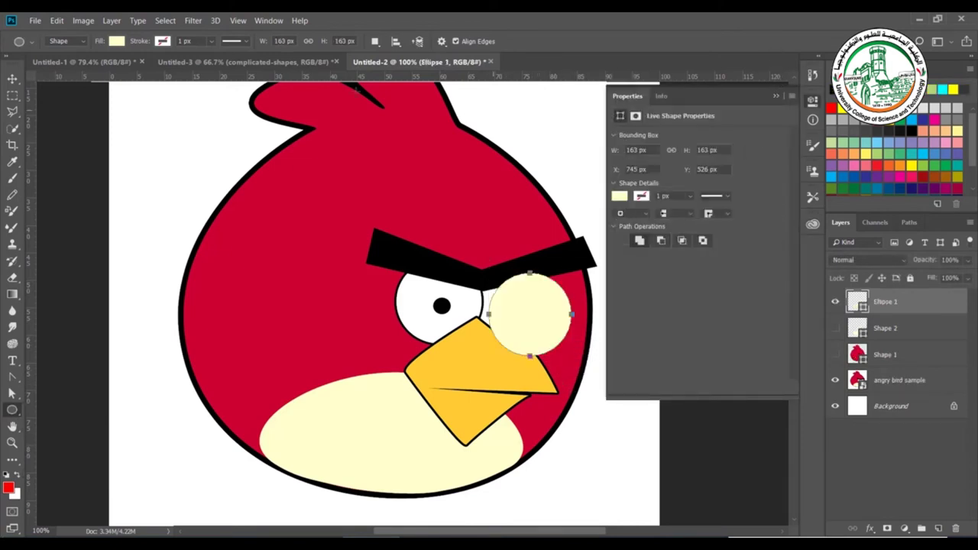
# Fill the circle with white sampled from the left-hand eye and give it a black 6.99 px stroke.
pyautogui.click(116, 41)
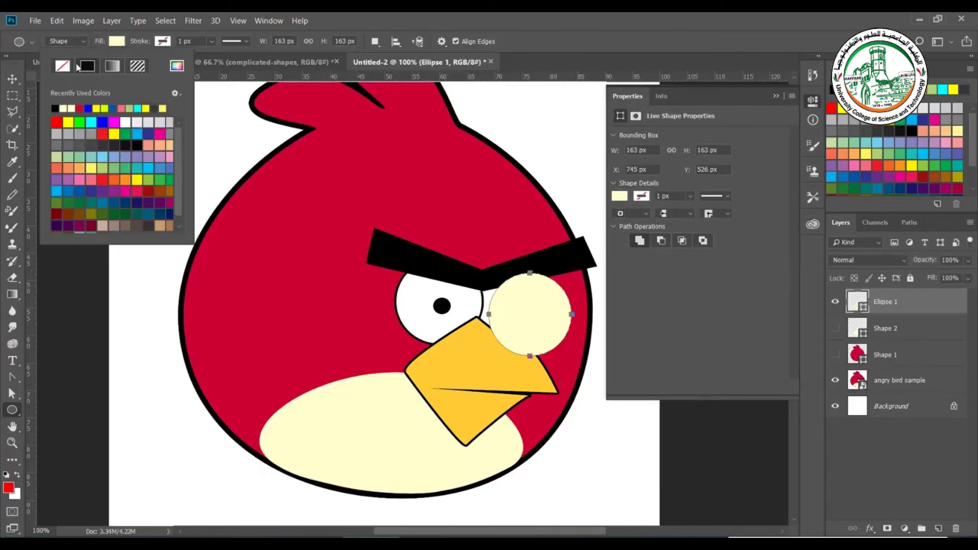
pyautogui.click(177, 66)
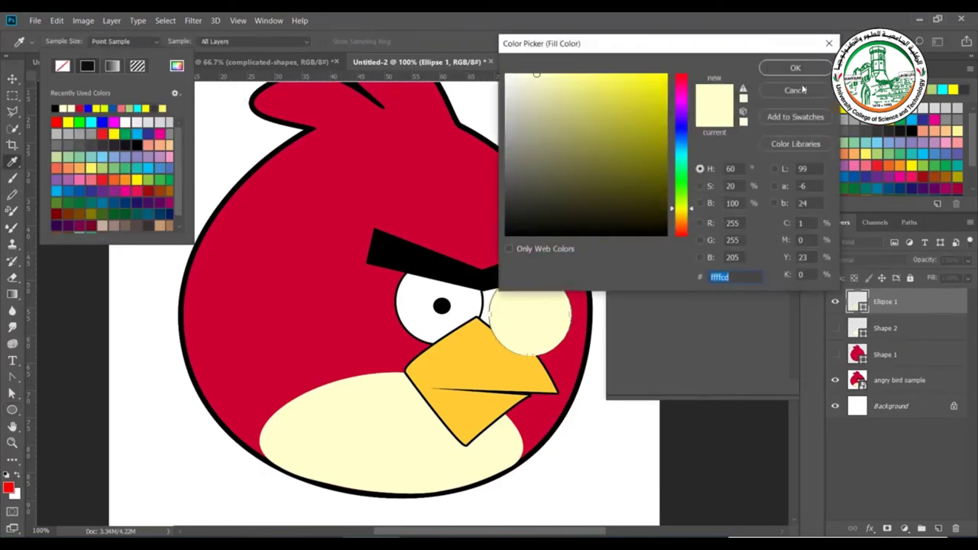
pyautogui.click(412, 313)
pyautogui.click(799, 71)
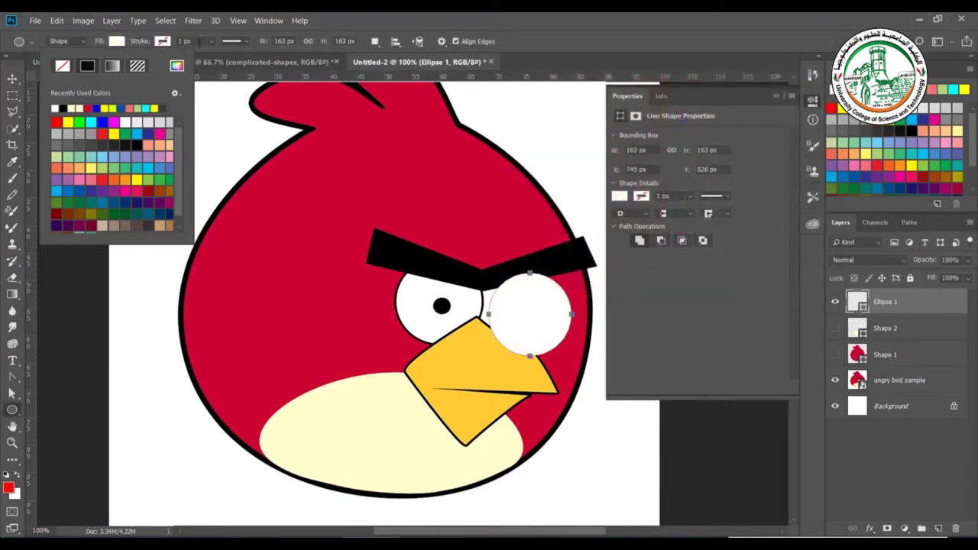
pyautogui.click(213, 51)
pyautogui.moveTo(214, 58); pyautogui.dragTo(221, 59)
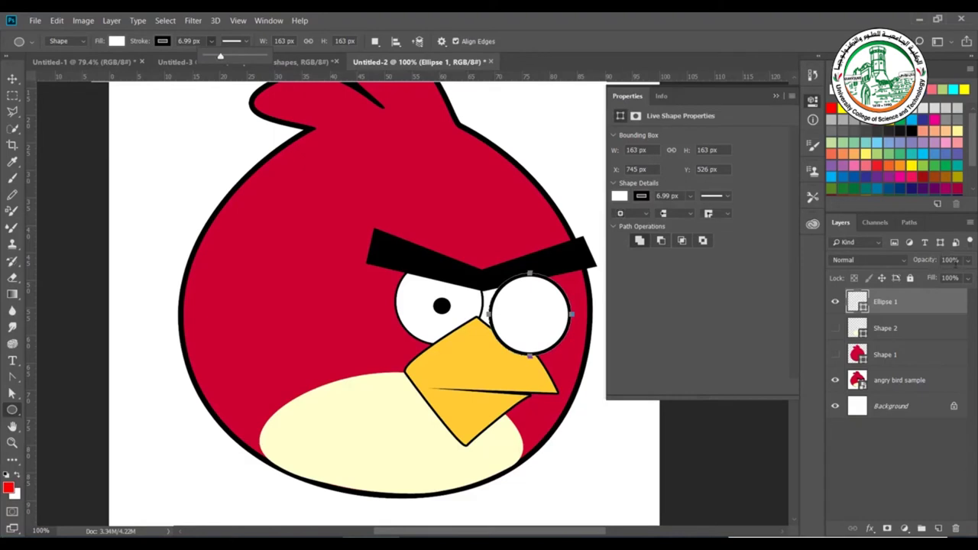
# Lower the circle layer's opacity to 16% and nudge the circle into place over the right-hand eye.
pyautogui.click(969, 262)
pyautogui.moveTo(969, 279); pyautogui.dragTo(921, 279)
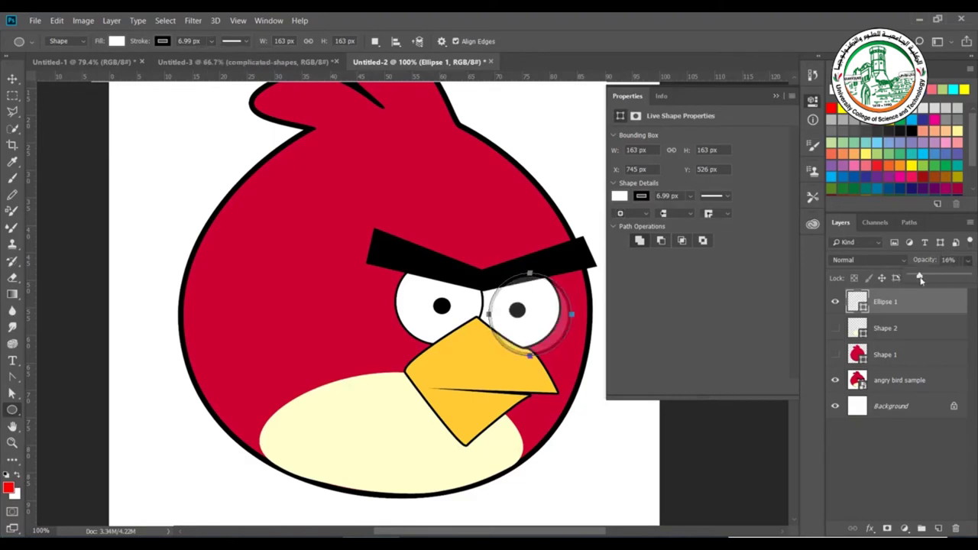
pyautogui.click(776, 96)
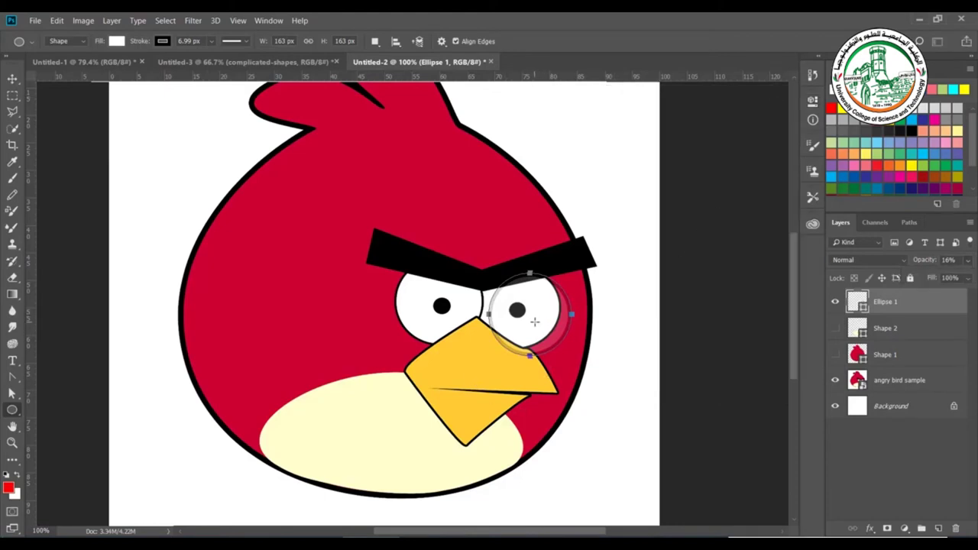
pyautogui.hotkey('shift', 'Left')
pyautogui.hotkey('shift', 'Up')
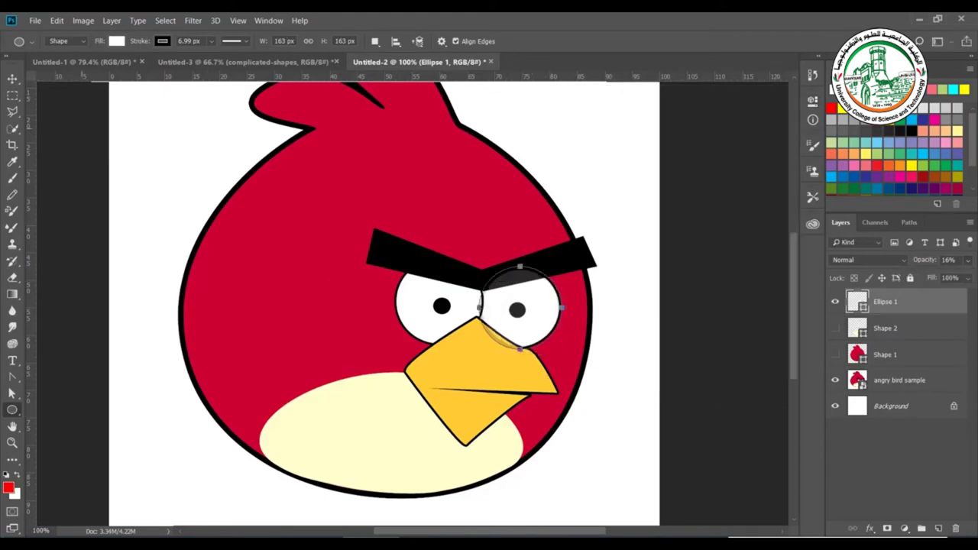
# Set the circle's stroke alignment to Outside.
pyautogui.click(237, 41)
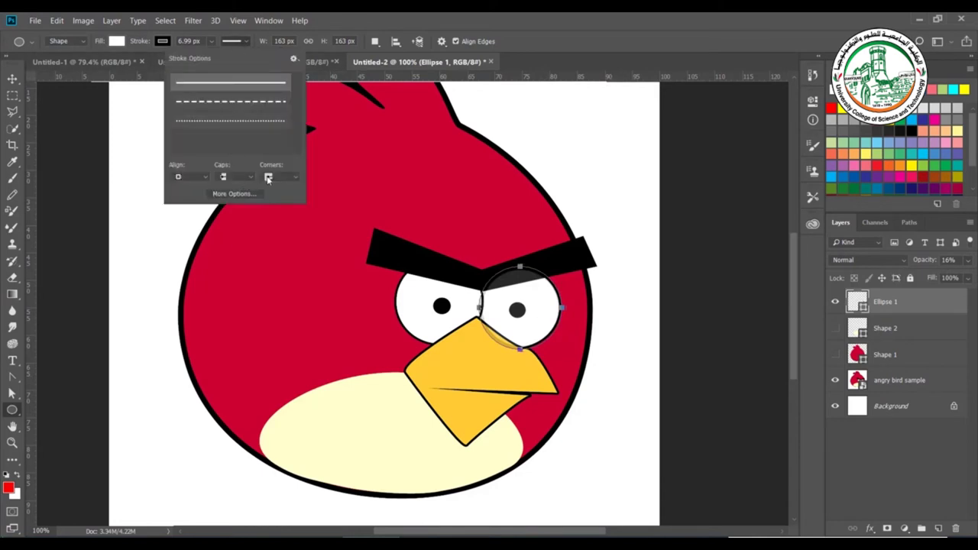
pyautogui.click(243, 193)
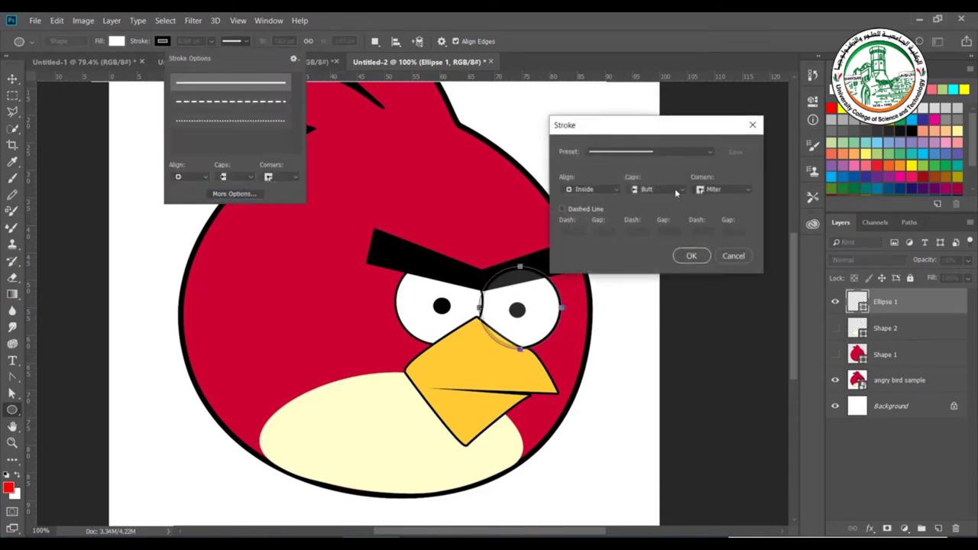
pyautogui.click(592, 191)
pyautogui.click(590, 222)
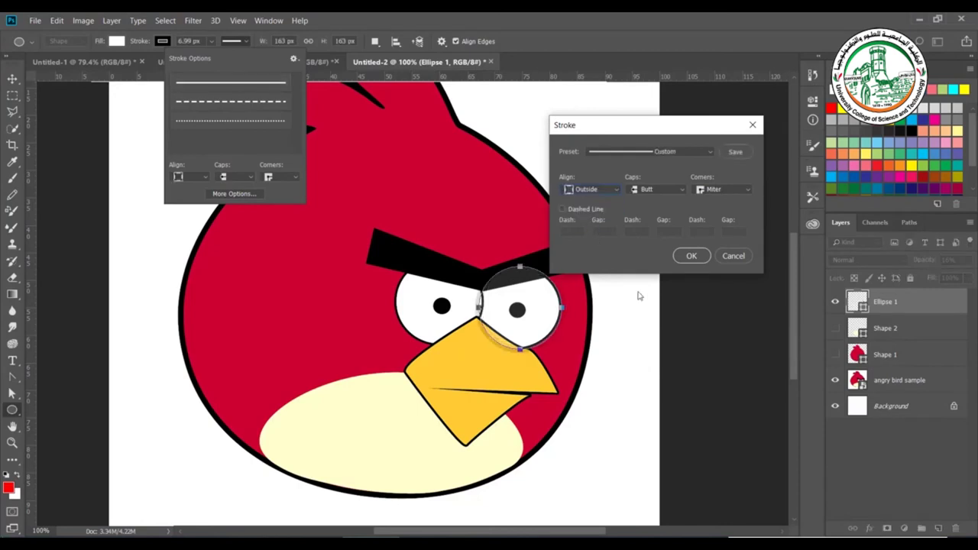
pyautogui.press('Return')
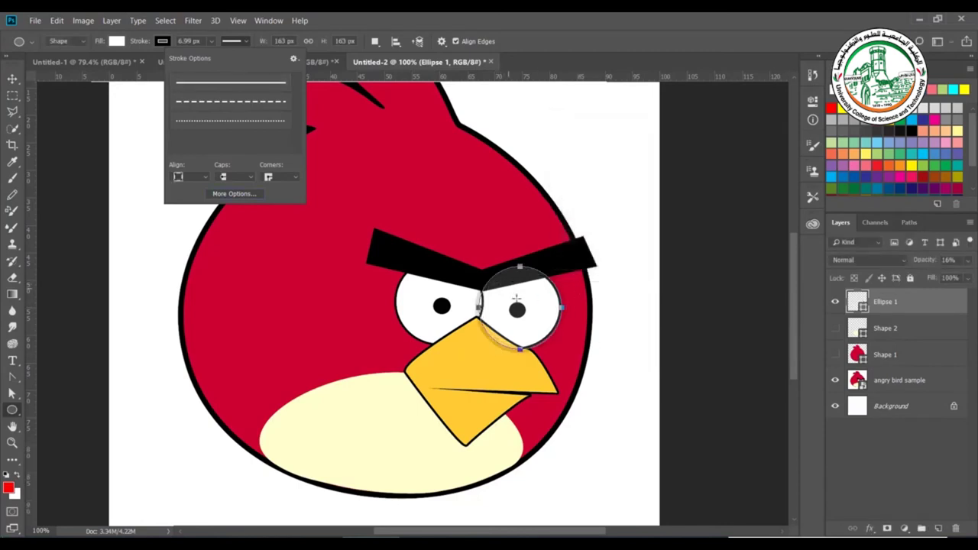
pyautogui.click(471, 299)
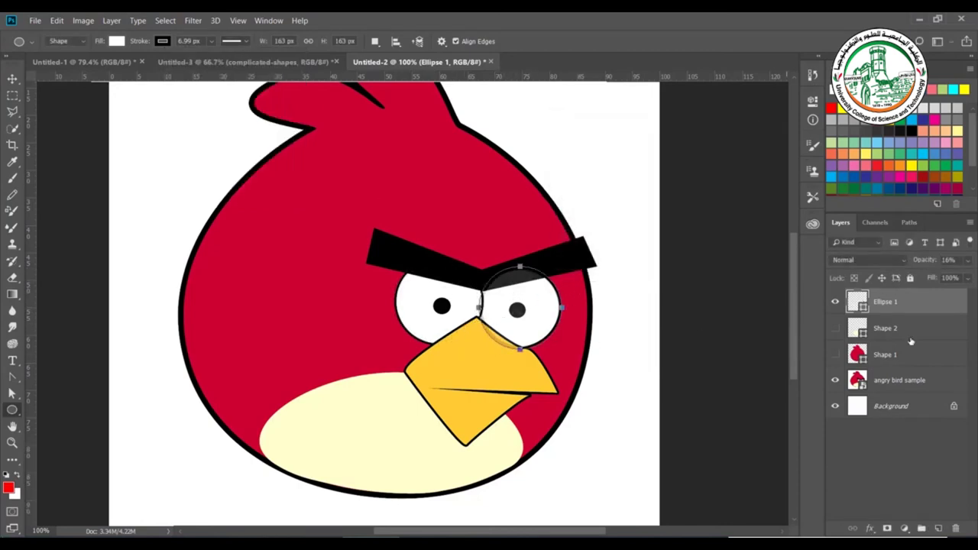
# Duplicate the circle layer as Ellipse 1 copy and move the copy over the bird's left-hand eye.
pyautogui.rightClick(907, 309)
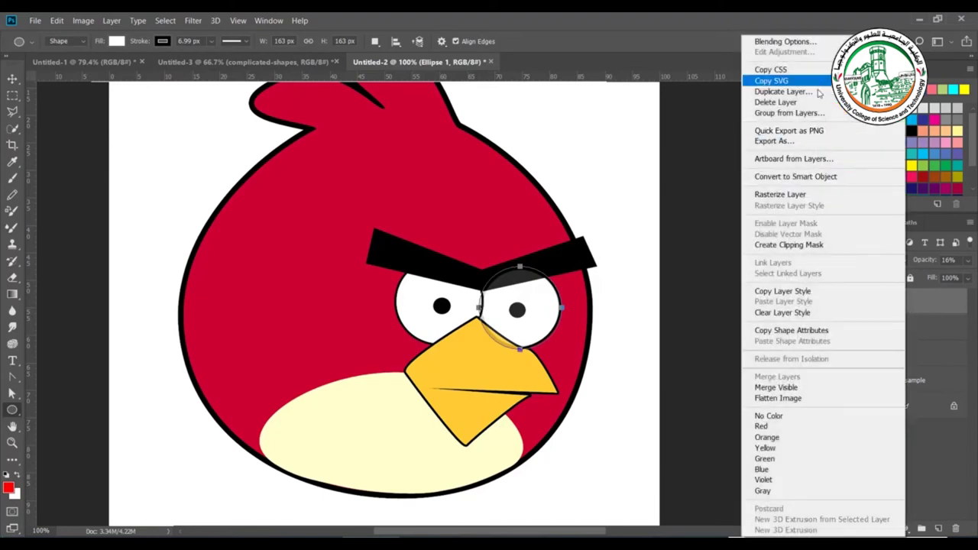
pyautogui.click(787, 90)
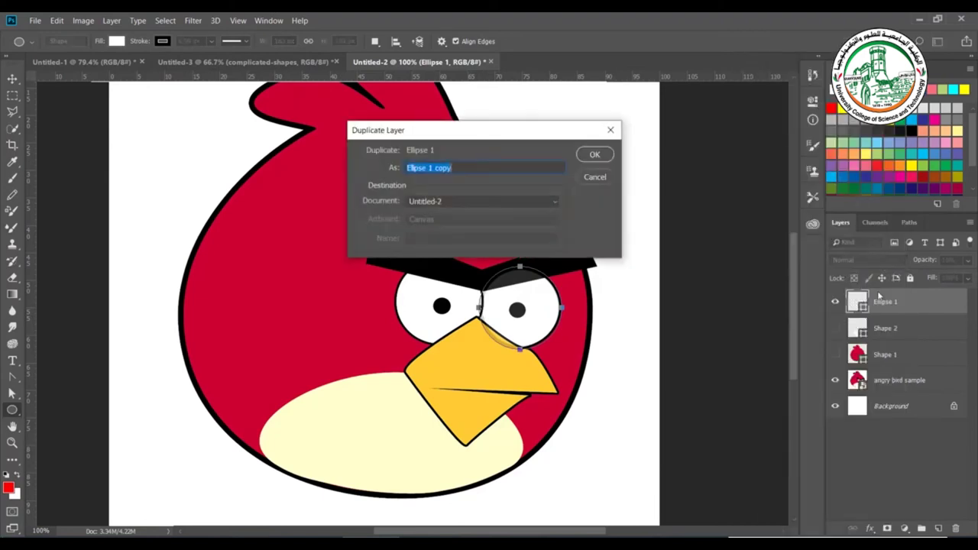
pyautogui.click(594, 155)
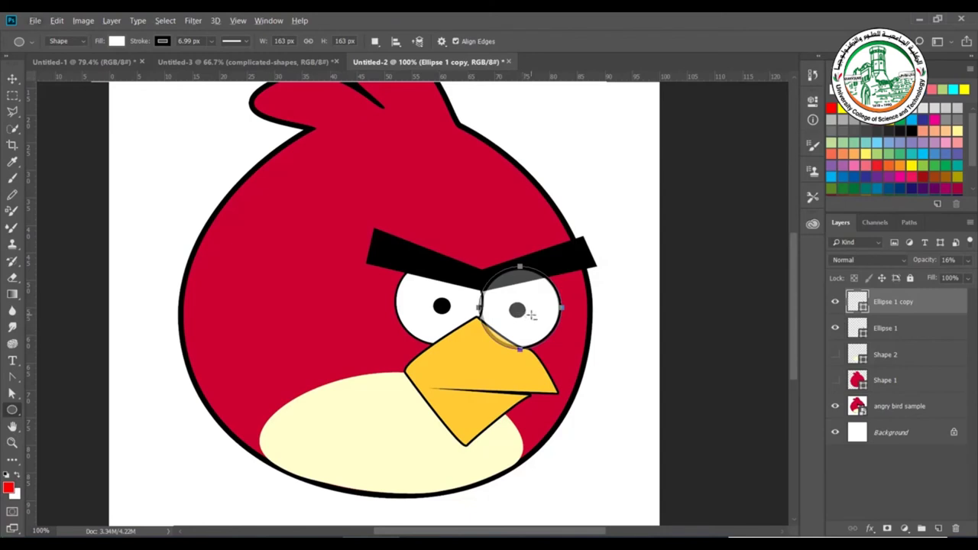
pyautogui.moveTo(525, 313); pyautogui.dragTo(448, 308)
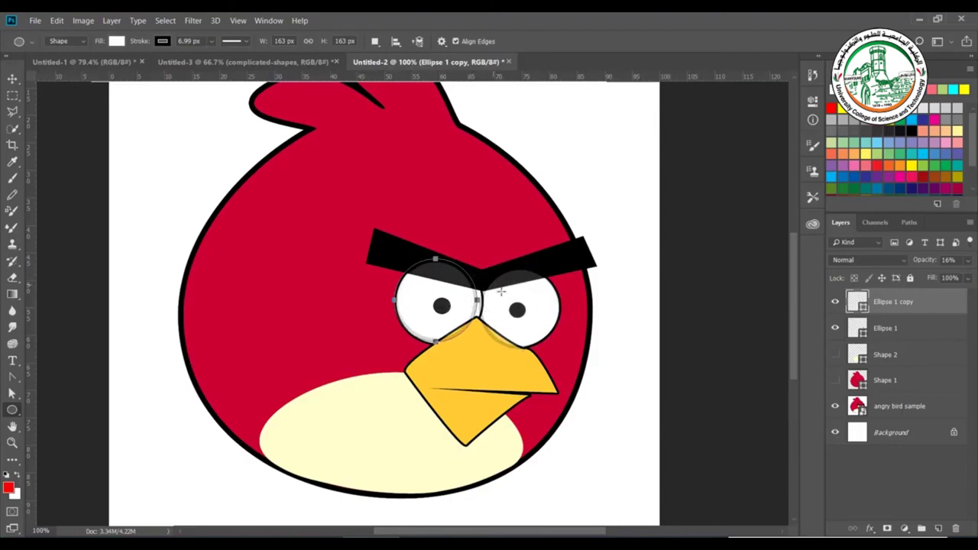
# Scale the copied circle to about 177 px, nudge it to fit the left-hand eye, and hide both circle layers.
pyautogui.press('v')
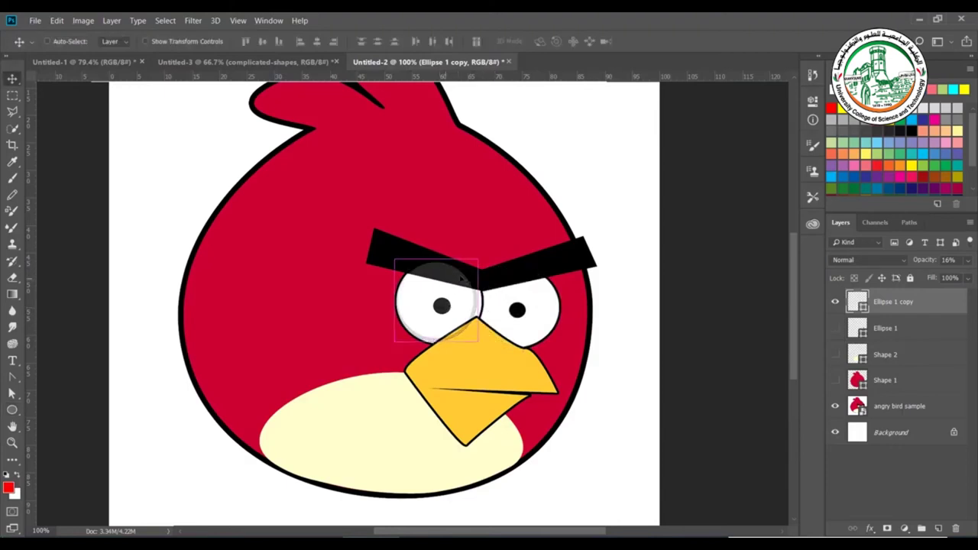
pyautogui.hotkey('ctrl', 't')
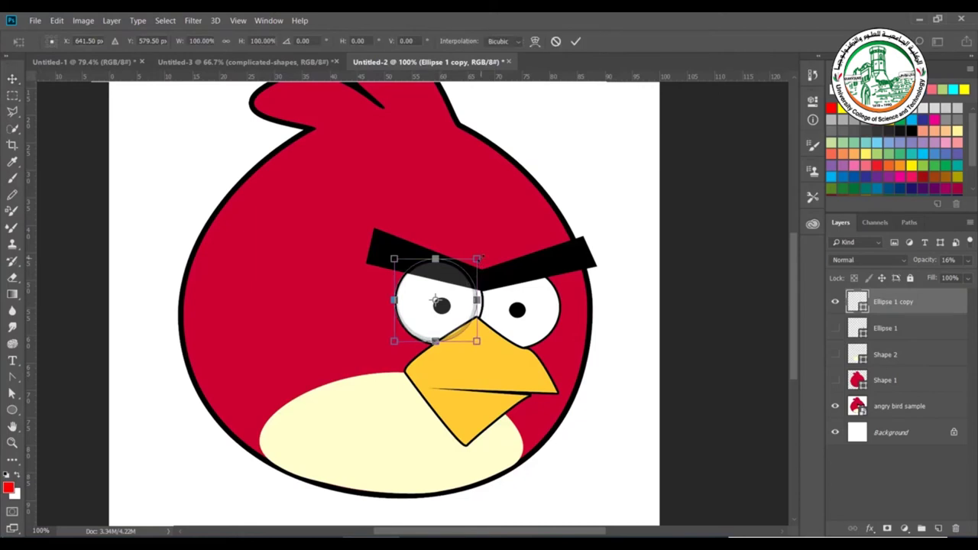
pyautogui.moveTo(479, 259); pyautogui.dragTo(493, 256)
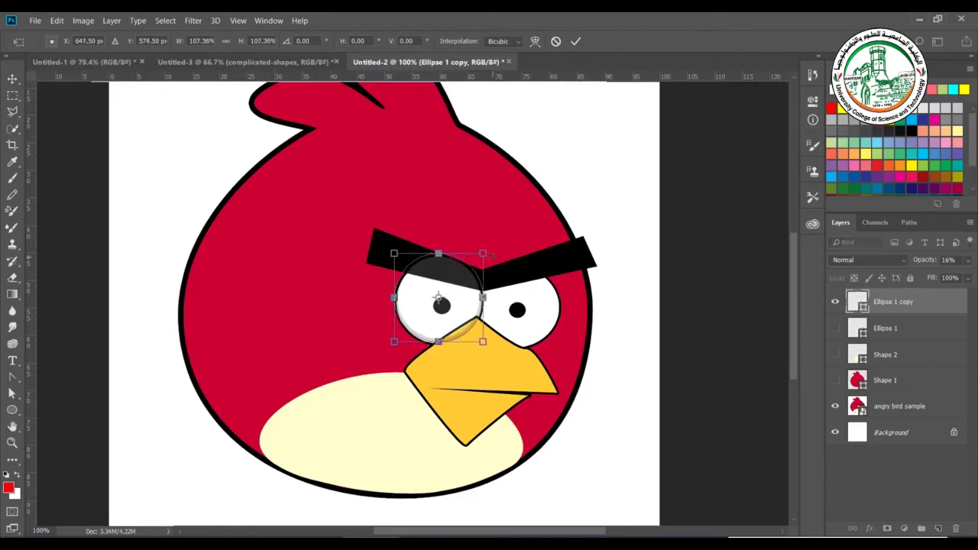
pyautogui.press('Down')
pyautogui.press('Down')
pyautogui.press('Down')
pyautogui.press('Down')
pyautogui.press('Down')
pyautogui.press('Down')
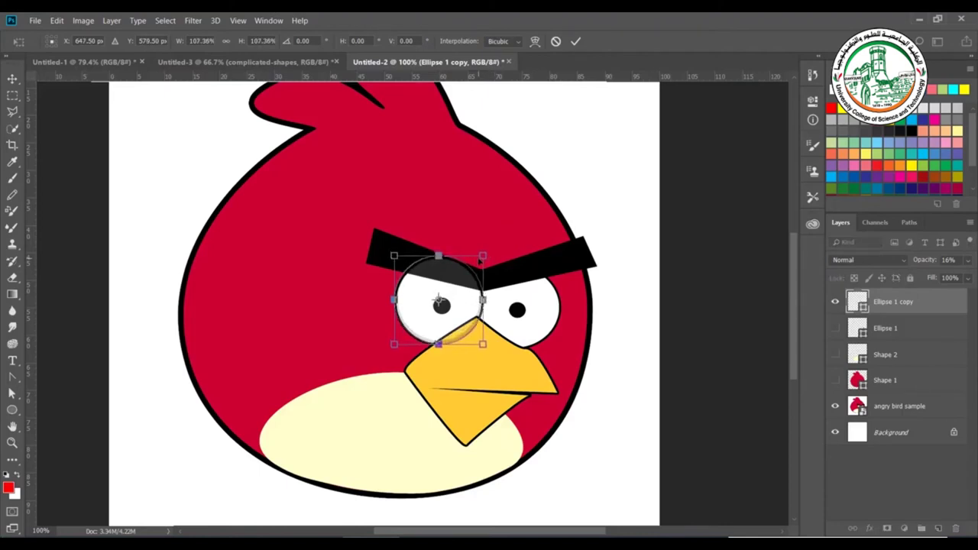
pyautogui.press('Left')
pyautogui.press('Left')
pyautogui.press('Left')
pyautogui.press('Down')
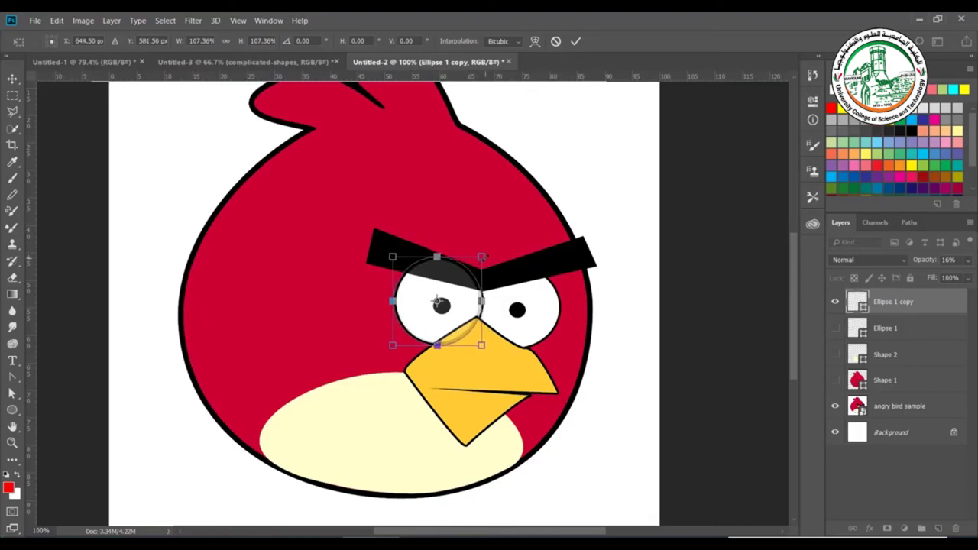
pyautogui.moveTo(485, 257); pyautogui.dragTo(483, 256)
pyautogui.press('Return')
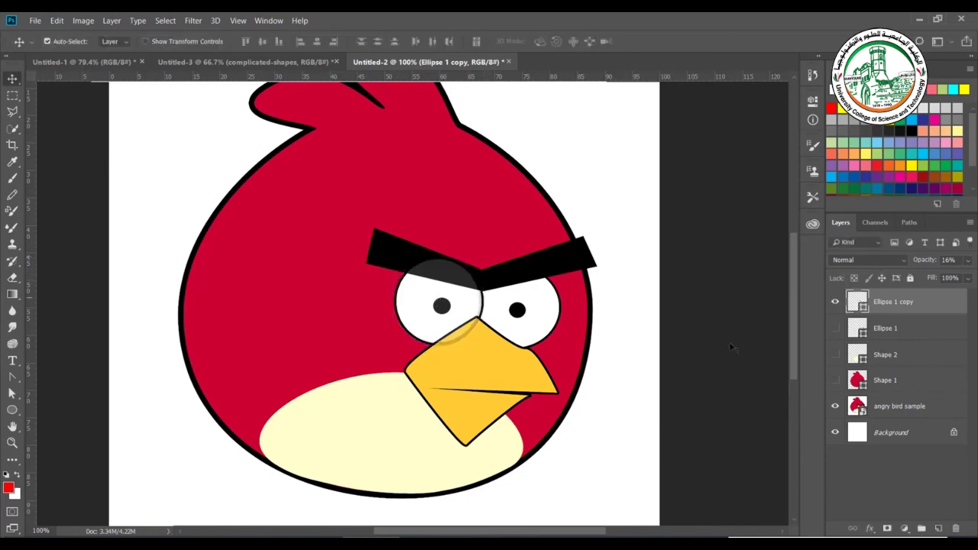
pyautogui.click(835, 303)
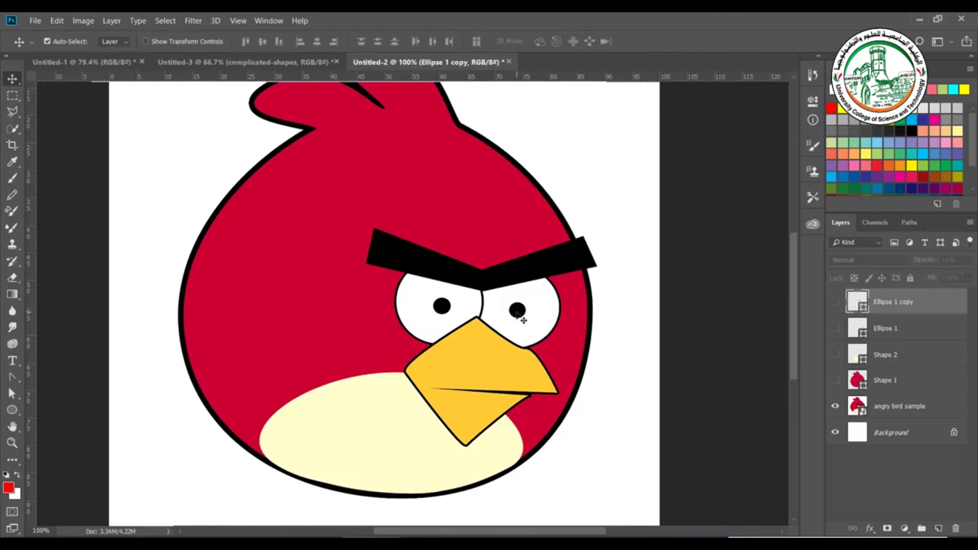
# Draw an ellipse about 33 × 27 px over the right-hand pupil and remove its stroke.
pyautogui.click(13, 410)
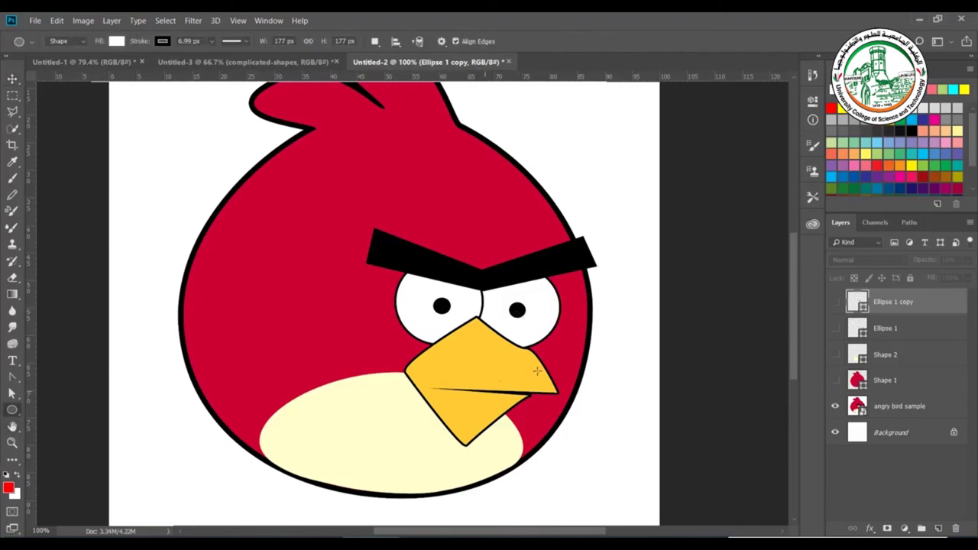
pyautogui.moveTo(511, 304); pyautogui.dragTo(526, 316)
pyautogui.click(147, 42)
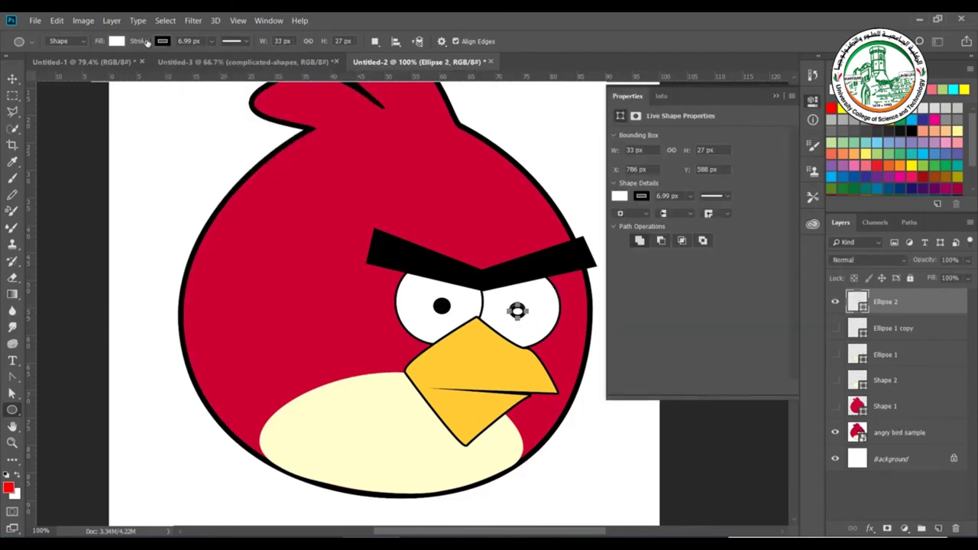
pyautogui.click(159, 42)
pyautogui.click(110, 65)
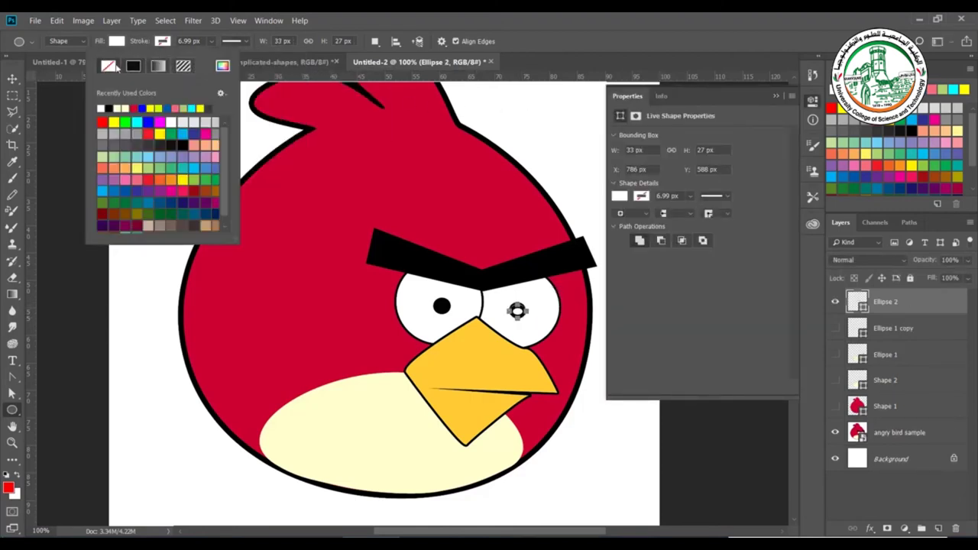
# Fill the pupil ellipse with the black sampled from the left-hand pupil.
pyautogui.click(115, 41)
pyautogui.click(116, 41)
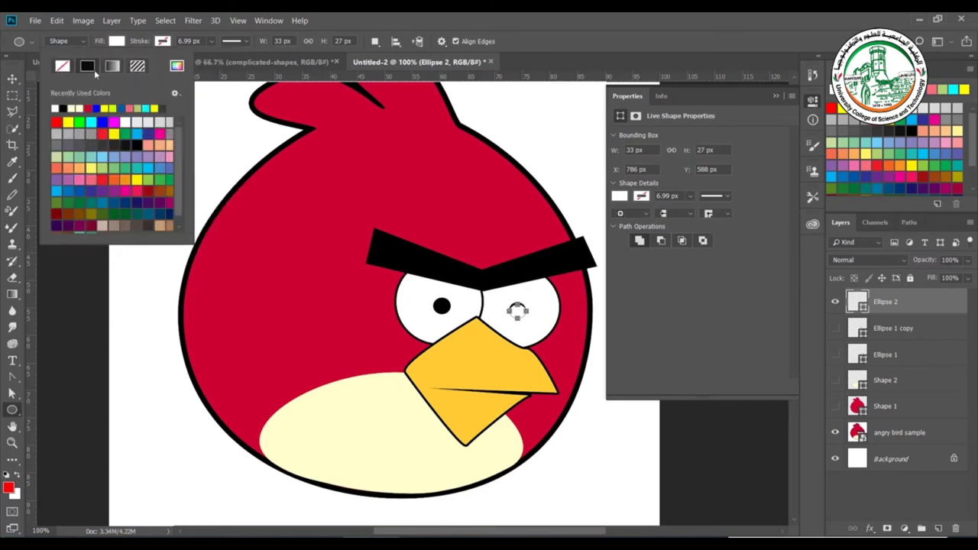
pyautogui.click(176, 65)
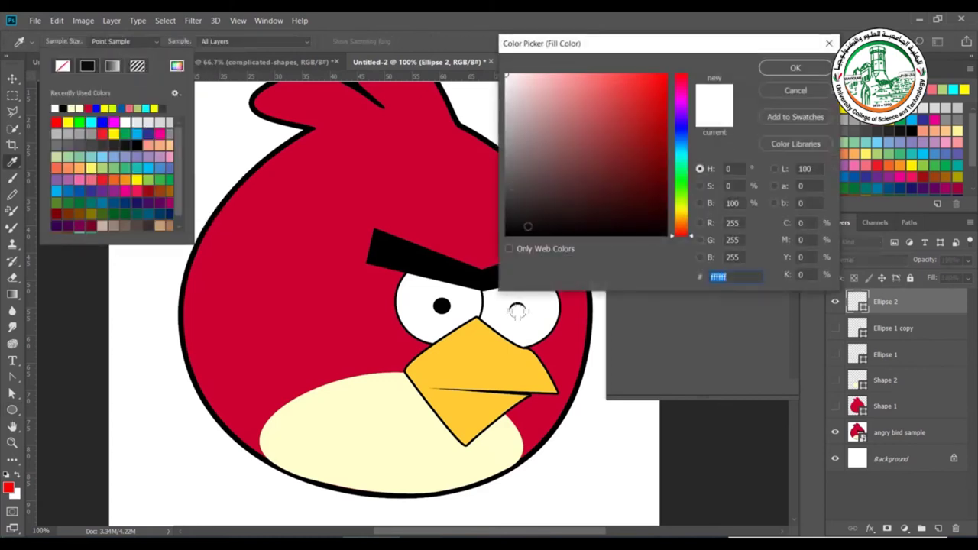
pyautogui.click(439, 307)
pyautogui.click(796, 68)
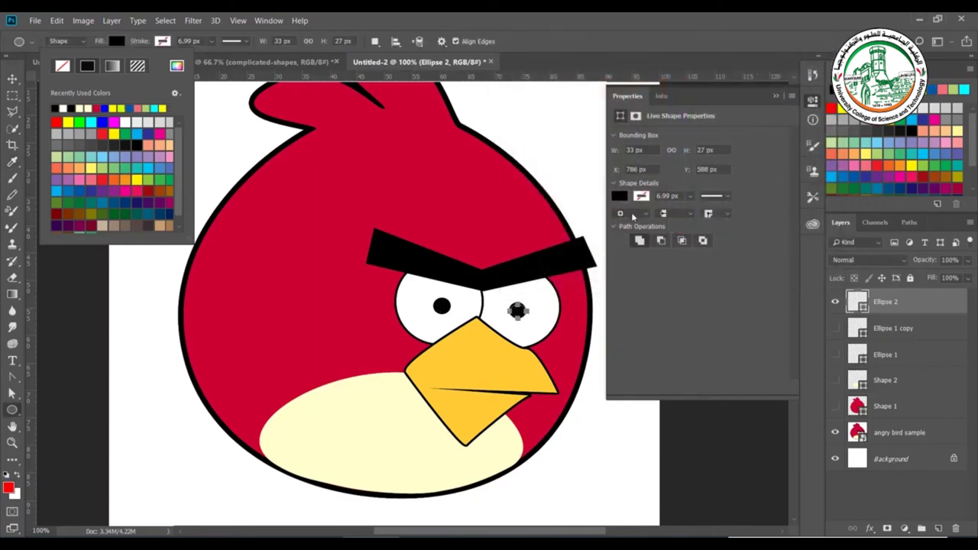
# Duplicate the pupil layer as Ellipse 2 copy and move the copy over the bird's left-hand pupil.
pyautogui.hotkey('ctrl', '+')
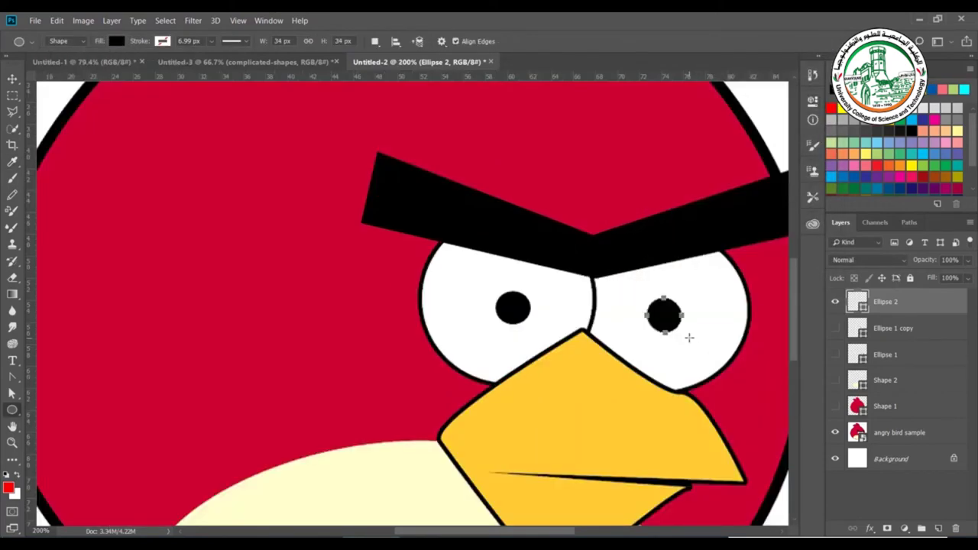
pyautogui.rightClick(888, 302)
pyautogui.click(756, 92)
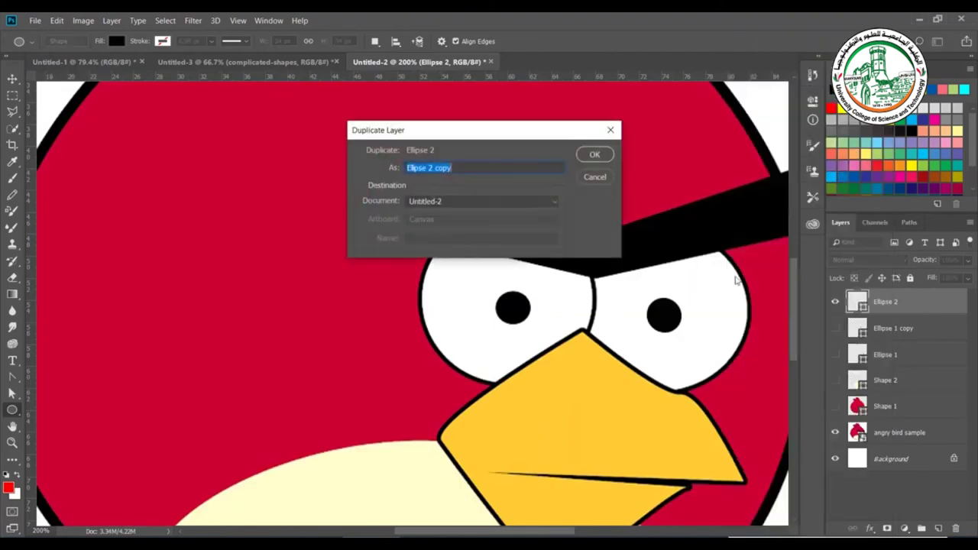
pyautogui.click(593, 156)
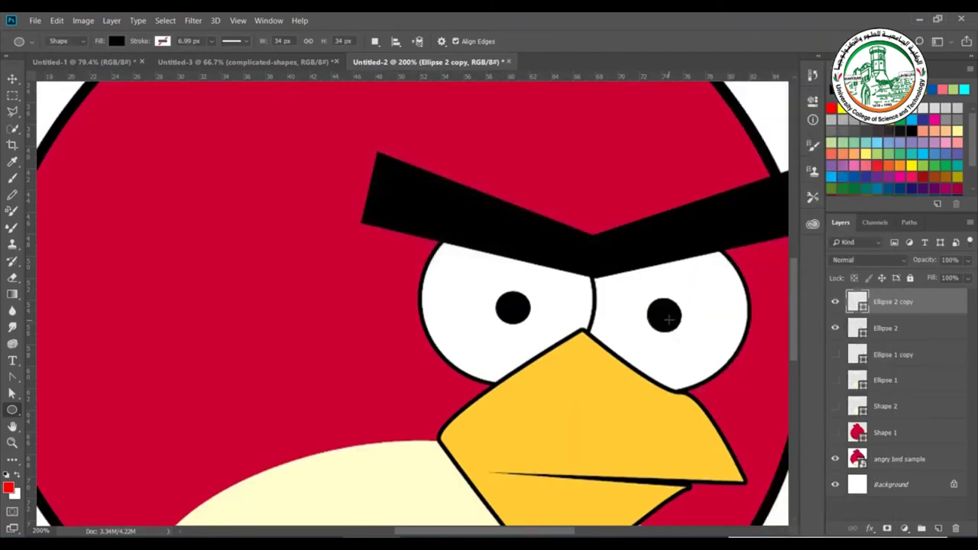
pyautogui.moveTo(669, 320); pyautogui.dragTo(517, 314)
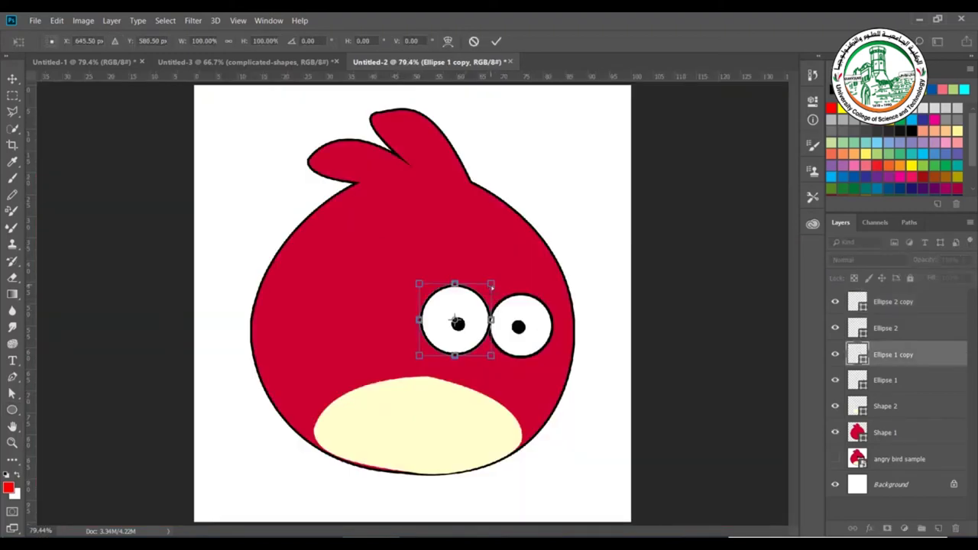
# Enlarge the left-hand eye circle to about 188 × 181 px.
pyautogui.moveTo(490, 283); pyautogui.dragTo(495, 282)
pyautogui.press('Return')
# Start the beak outline with the Pen tool, running from the right end of the lower beak down to its bottom tip.
pyautogui.press('p')
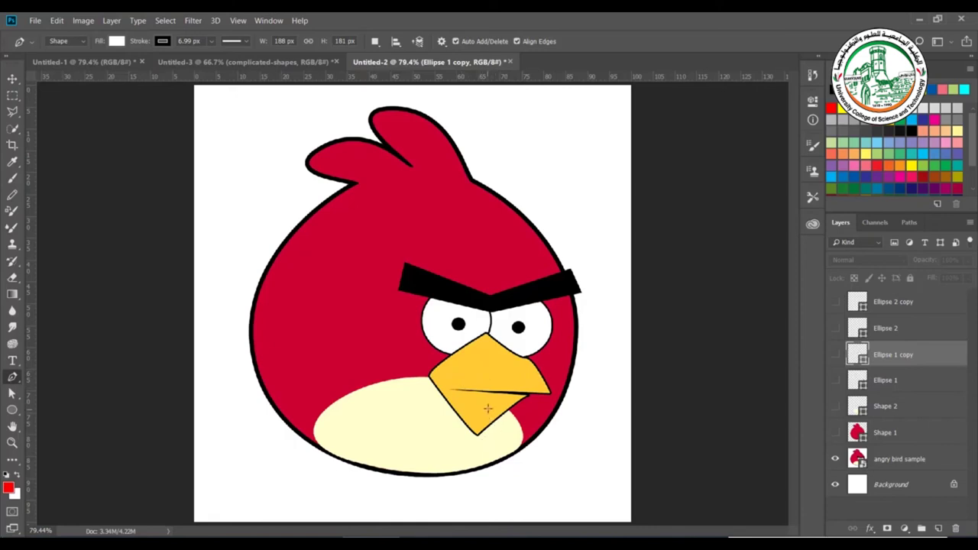
pyautogui.rightClick(12, 377)
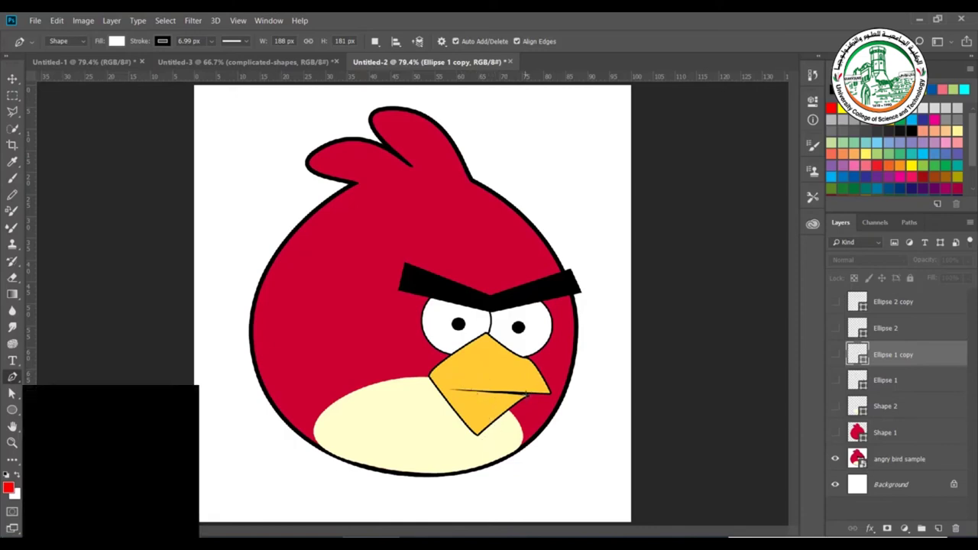
pyautogui.press('Escape')
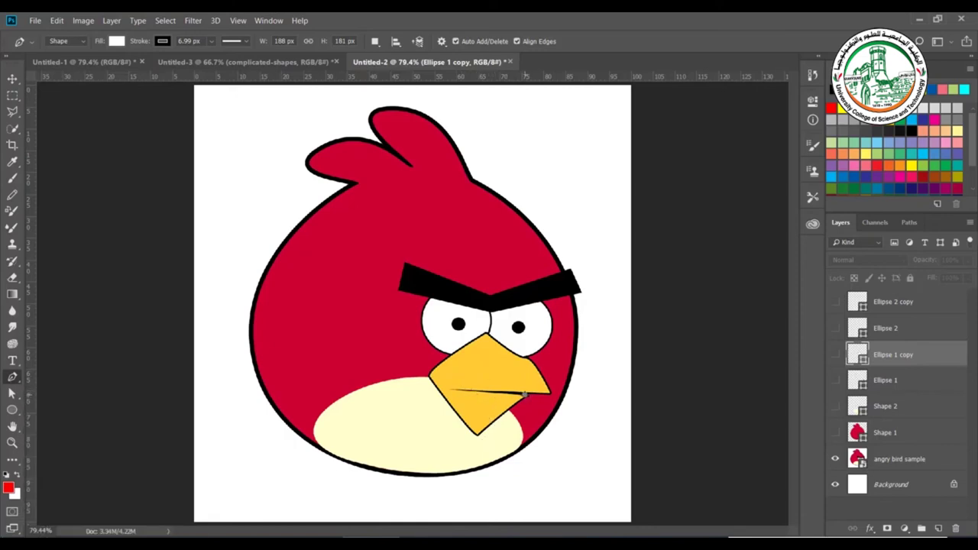
pyautogui.click(525, 395)
pyautogui.click(476, 433)
pyautogui.moveTo(476, 434); pyautogui.dragTo(464, 442)
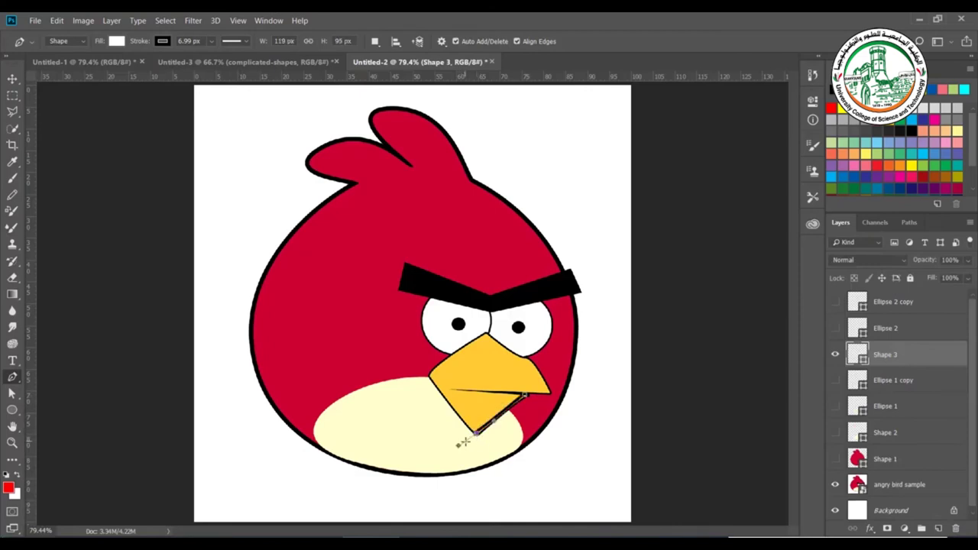
# Remove the stroke from the beak shape.
pyautogui.click(119, 41)
pyautogui.click(139, 44)
pyautogui.click(162, 42)
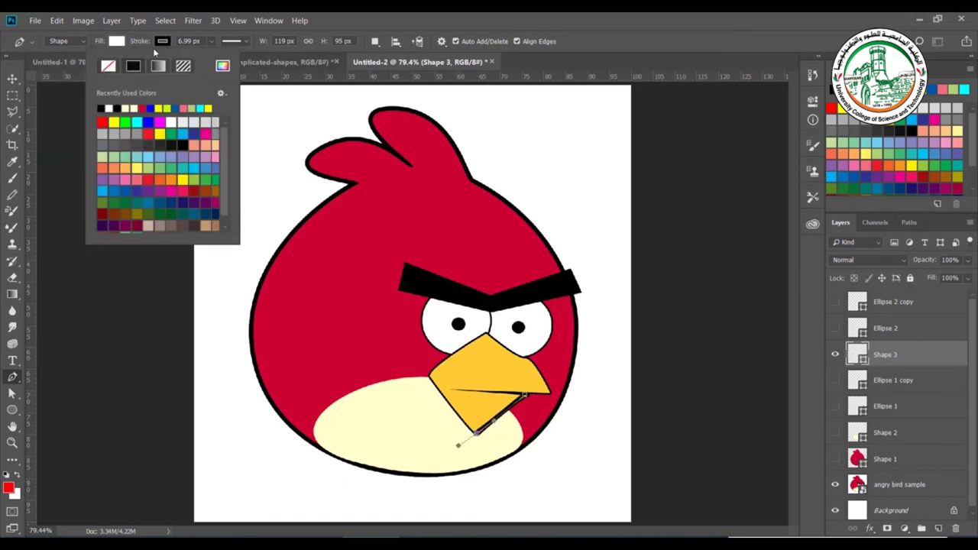
pyautogui.click(111, 67)
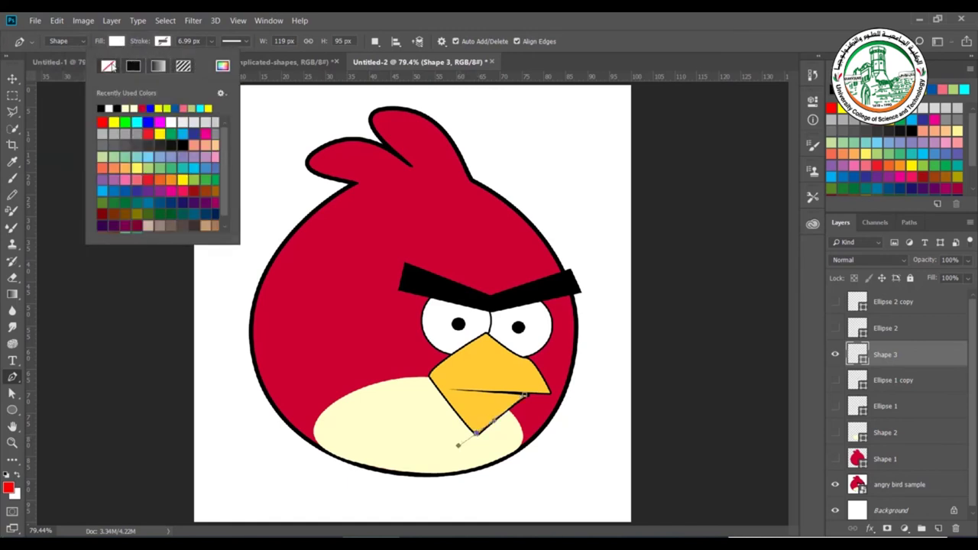
pyautogui.click(466, 443)
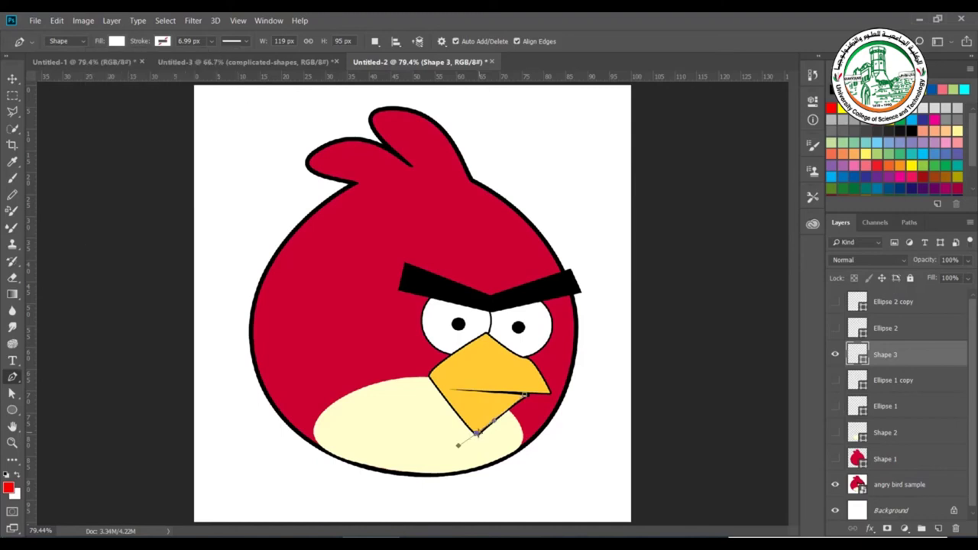
# Extend the beak outline through its left corner to the top point and adjust the curve handles to follow the edge.
pyautogui.click(429, 375)
pyautogui.moveTo(430, 374); pyautogui.dragTo(418, 357)
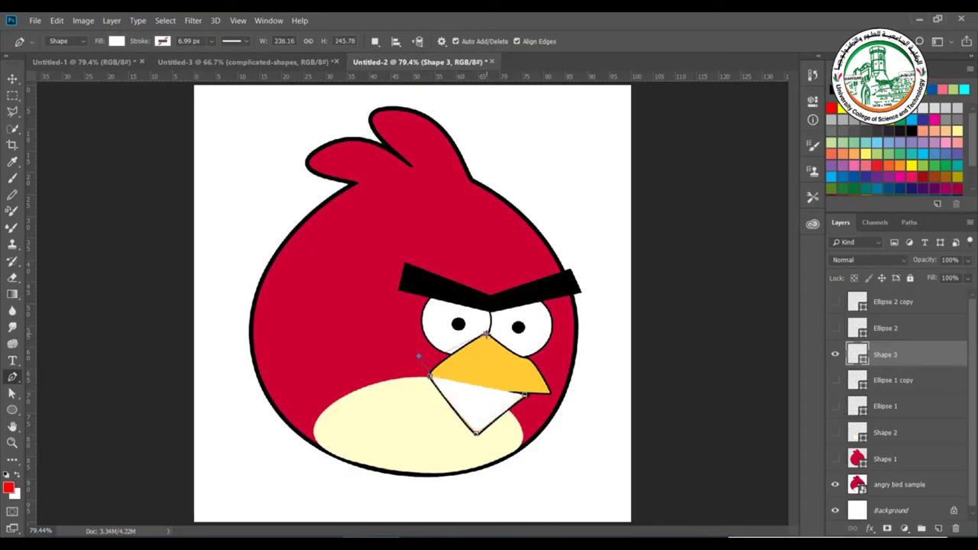
pyautogui.moveTo(487, 334); pyautogui.dragTo(506, 331)
pyautogui.moveTo(506, 330); pyautogui.dragTo(512, 328)
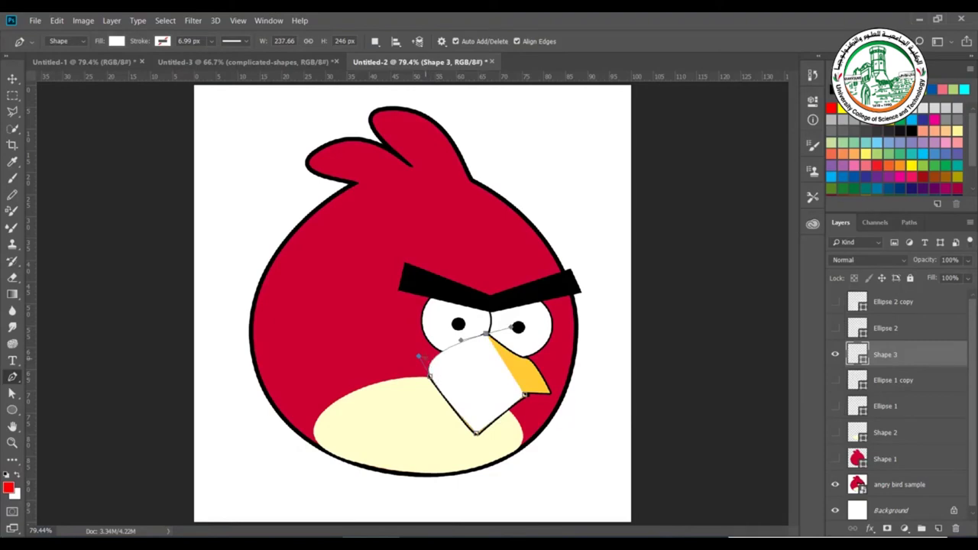
pyautogui.moveTo(418, 356); pyautogui.dragTo(453, 356)
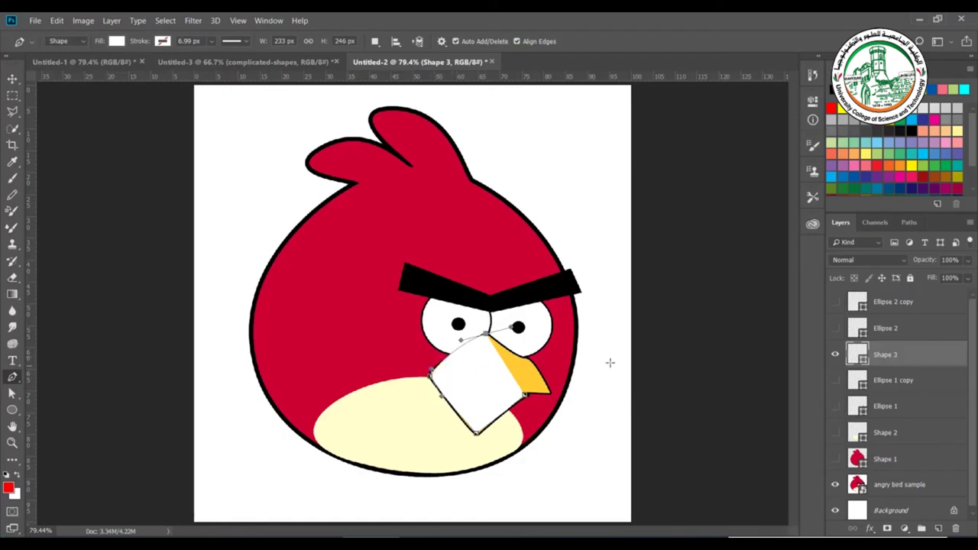
# Lower the beak shape's opacity to 8% and refine the curve at its left corner.
pyautogui.click(968, 261)
pyautogui.moveTo(968, 277); pyautogui.dragTo(915, 288)
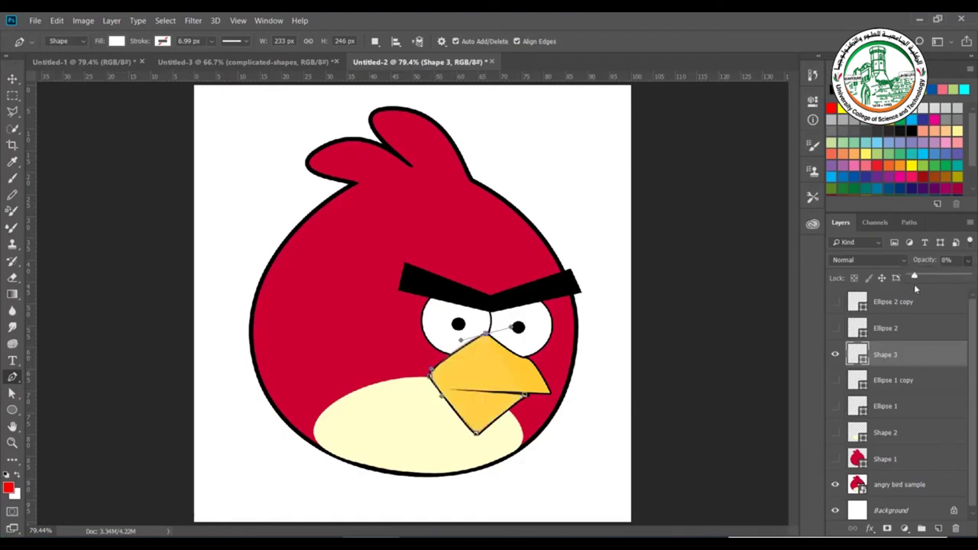
pyautogui.click(431, 373)
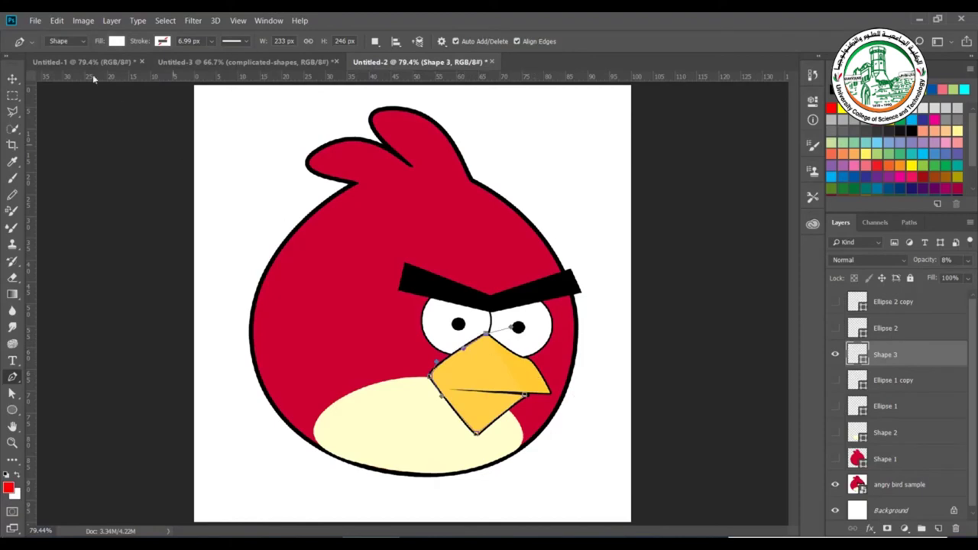
# Set the beak shape's fill colour to ffcc33.
pyautogui.click(119, 42)
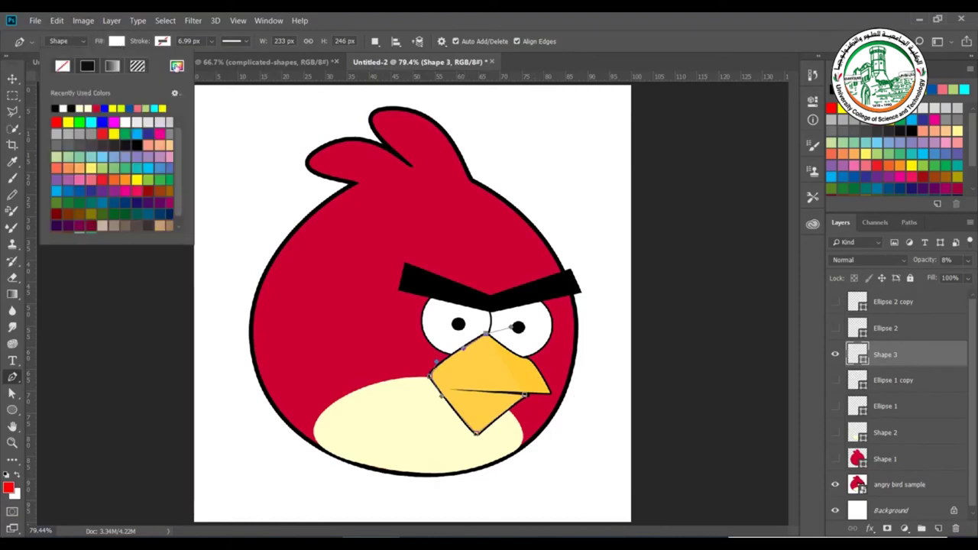
pyautogui.click(176, 66)
pyautogui.write('ffcc33')
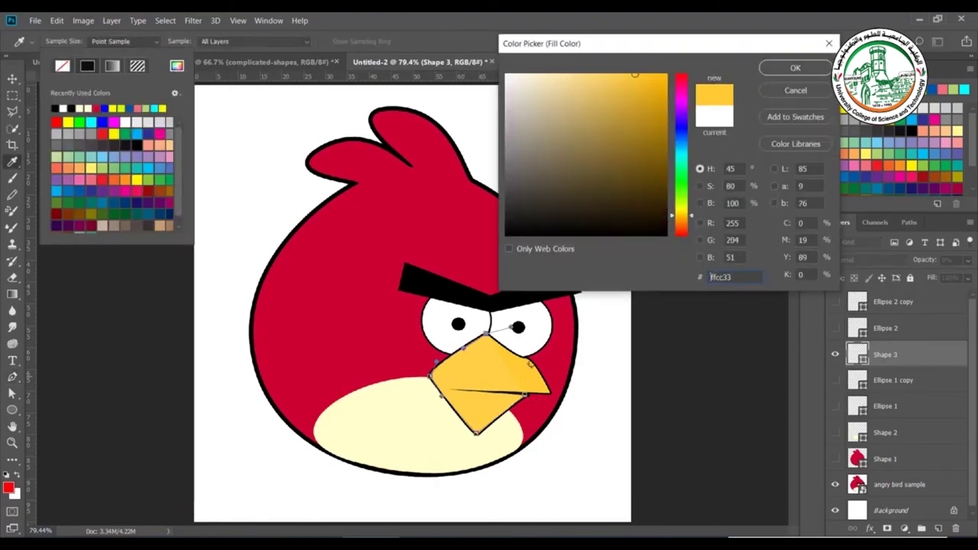
pyautogui.click(790, 68)
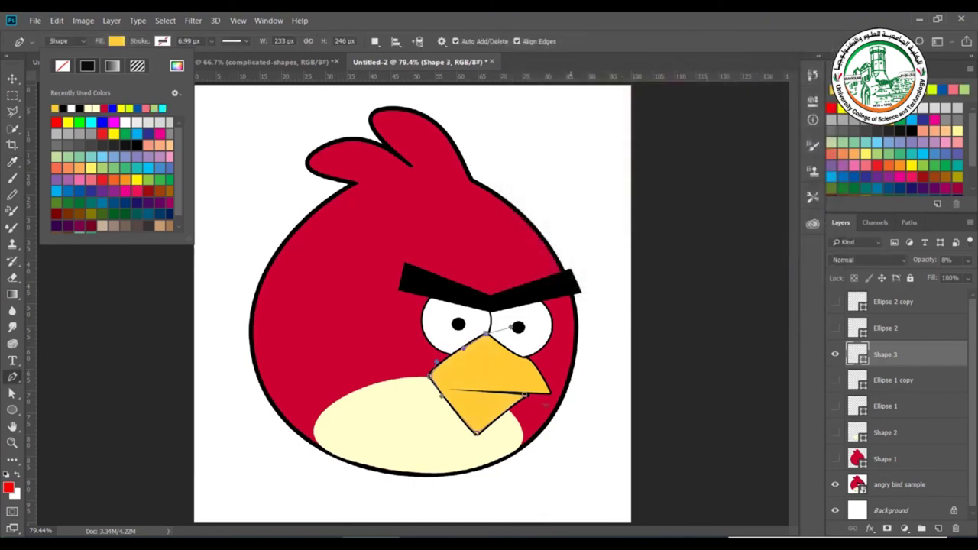
pyautogui.click(486, 339)
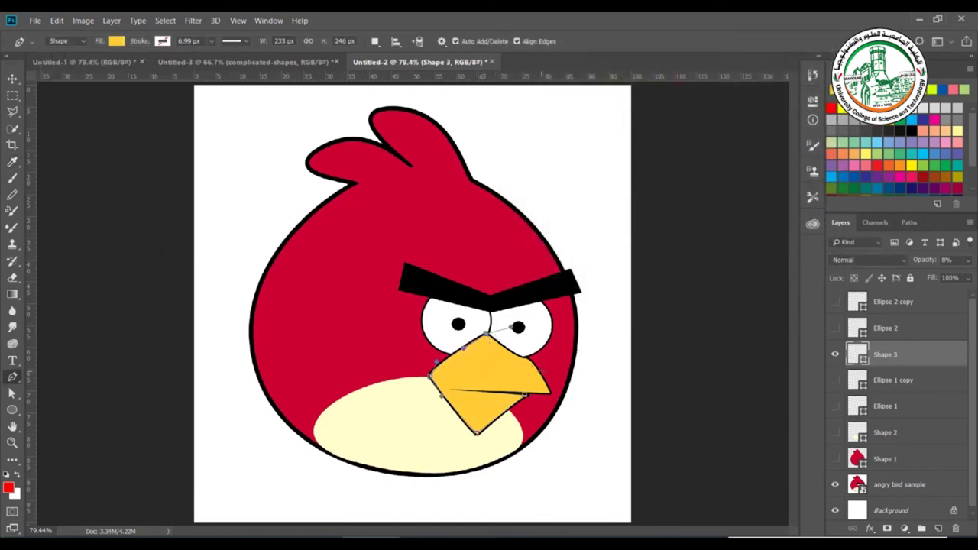
# Continue the beak outline from the top point down the right side to the upper beak's tip and back along the mouth line.
pyautogui.moveTo(488, 335); pyautogui.dragTo(504, 327)
pyautogui.keyDown('alt'); pyautogui.click(487, 334); pyautogui.keyUp('alt')
pyautogui.moveTo(526, 356); pyautogui.dragTo(538, 362)
pyautogui.moveTo(510, 357); pyautogui.dragTo(526, 359)
pyautogui.moveTo(548, 391); pyautogui.dragTo(557, 419)
pyautogui.click(483, 391)
# Give the beak shape a solid black stroke about 8.92 px wide.
pyautogui.click(161, 42)
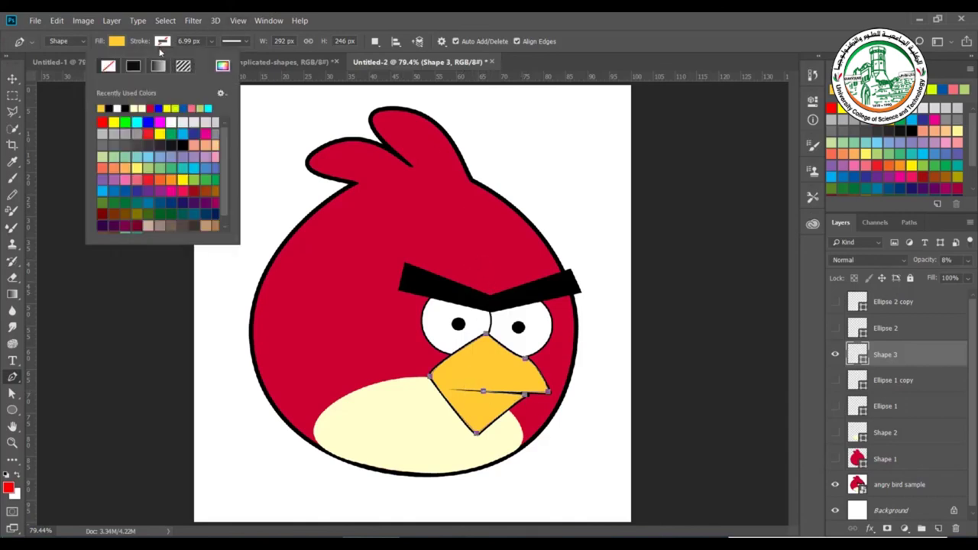
pyautogui.click(134, 67)
pyautogui.click(211, 42)
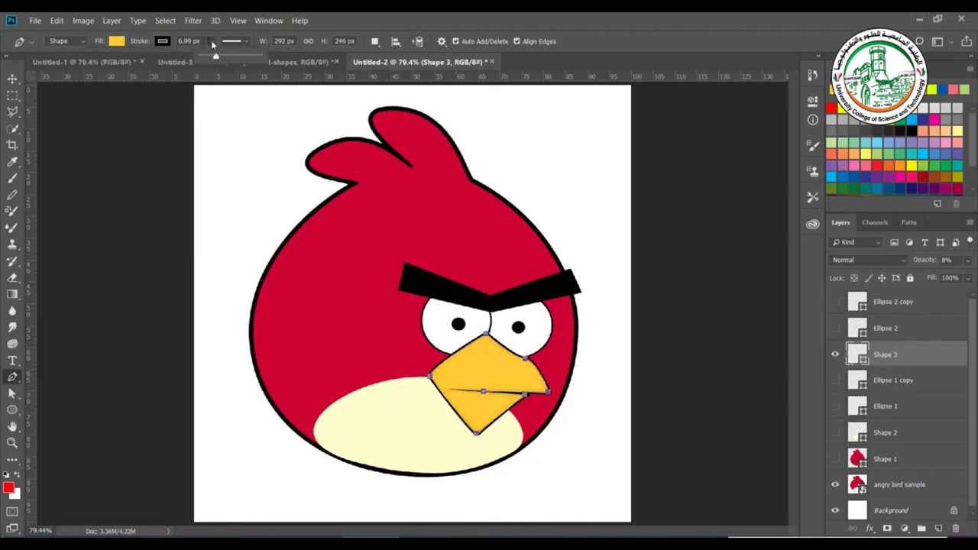
pyautogui.moveTo(215, 60); pyautogui.dragTo(219, 62)
pyautogui.moveTo(219, 61); pyautogui.dragTo(218, 61)
pyautogui.click(245, 42)
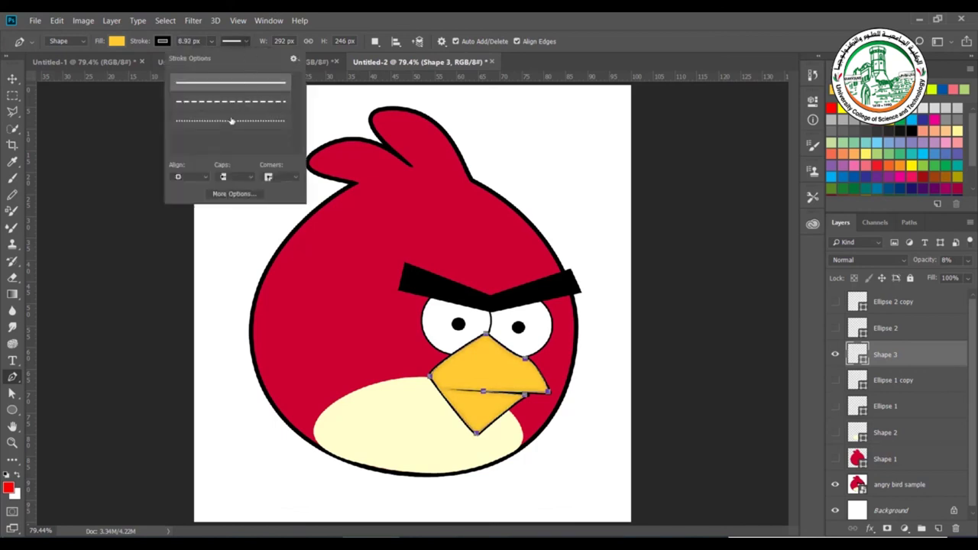
pyautogui.click(289, 178)
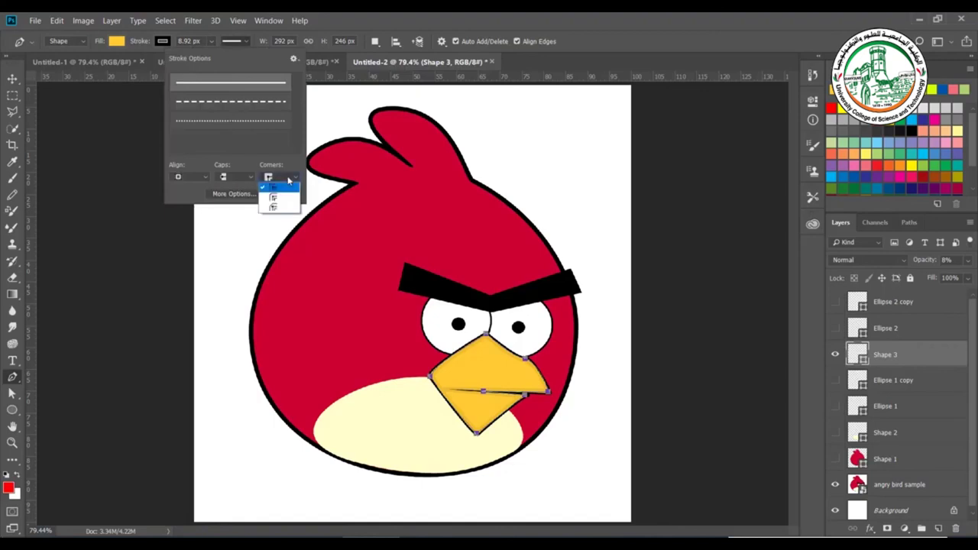
pyautogui.click(185, 177)
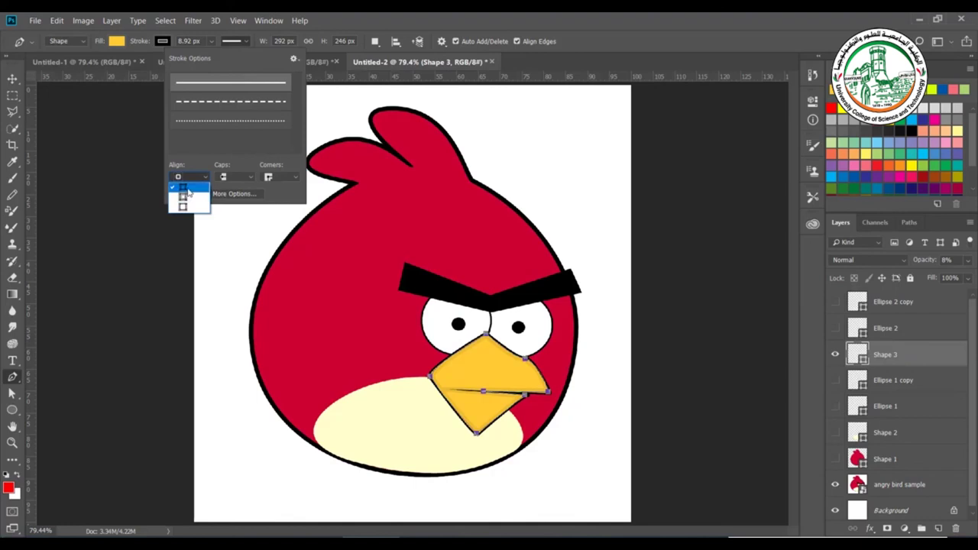
# Reduce the beak shape's stroke width to about 1.87 px.
pyautogui.click(247, 45)
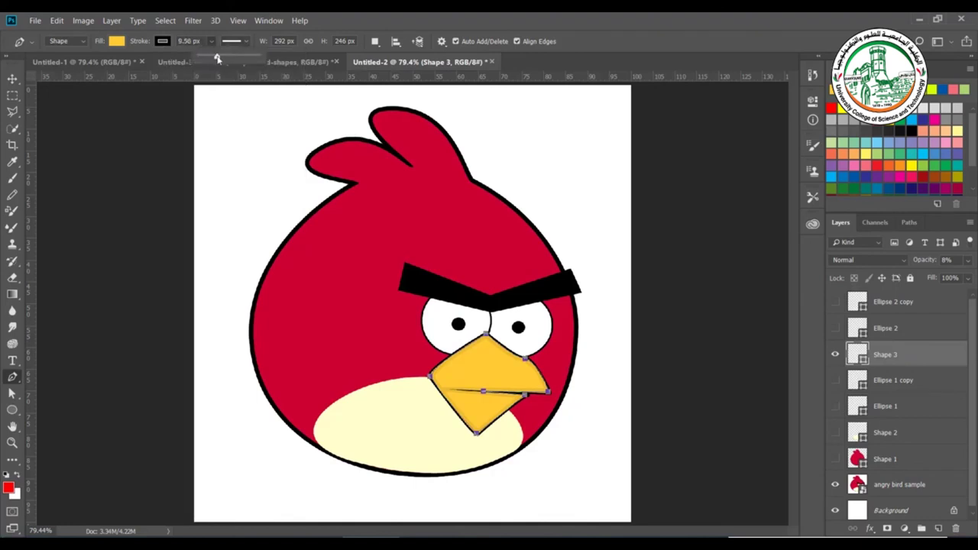
pyautogui.moveTo(214, 55); pyautogui.dragTo(212, 60)
pyautogui.moveTo(211, 57); pyautogui.dragTo(210, 59)
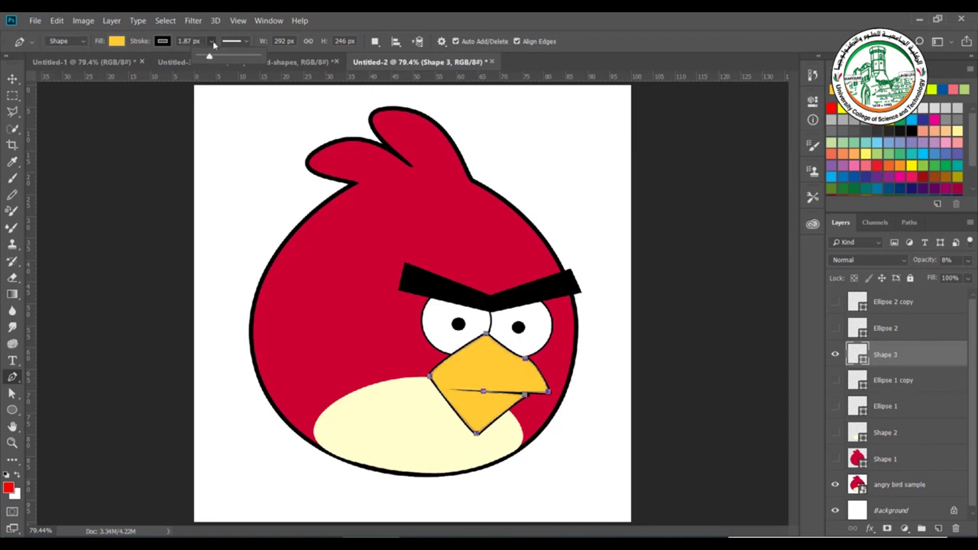
# Set the beak shape's stroke colour to black (000000) and its layer opacity to 100%.
pyautogui.click(161, 42)
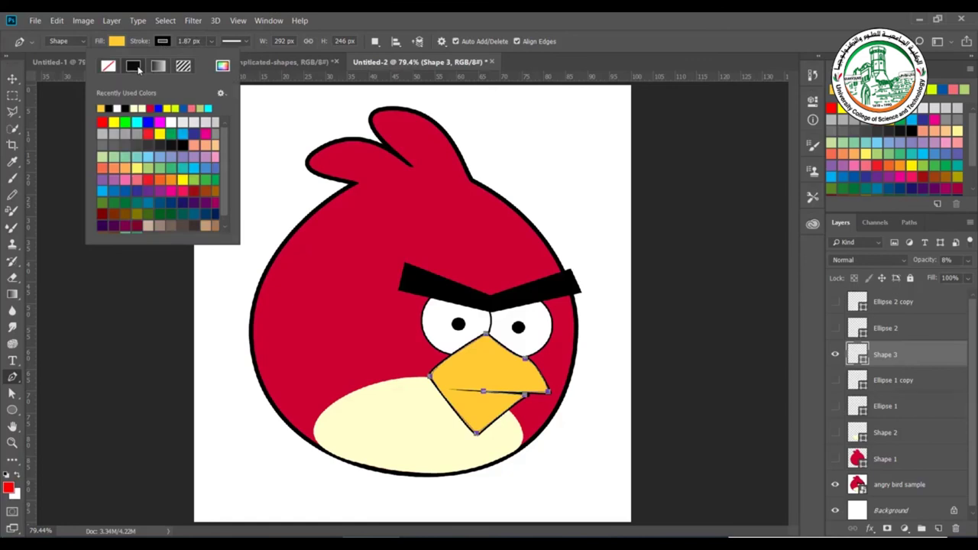
pyautogui.click(222, 66)
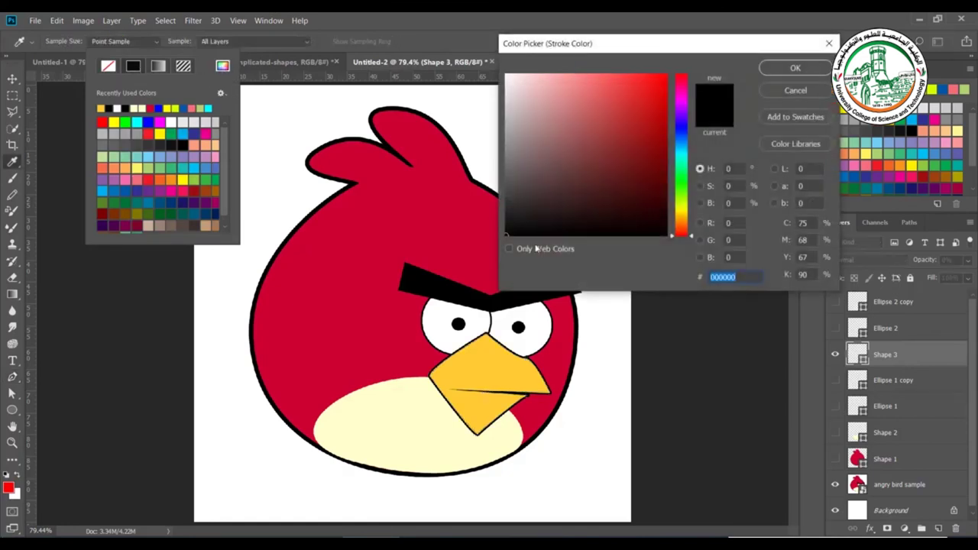
pyautogui.click(778, 72)
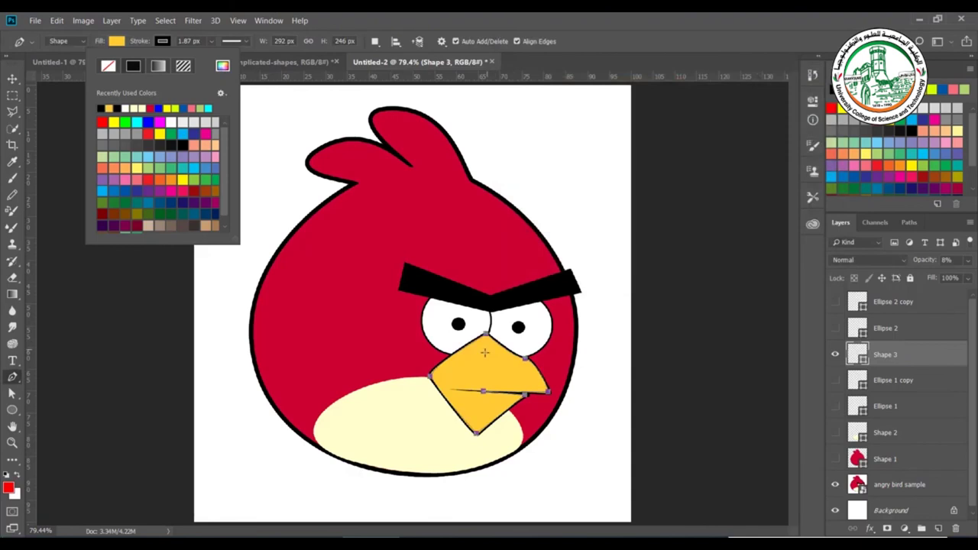
pyautogui.click(968, 261)
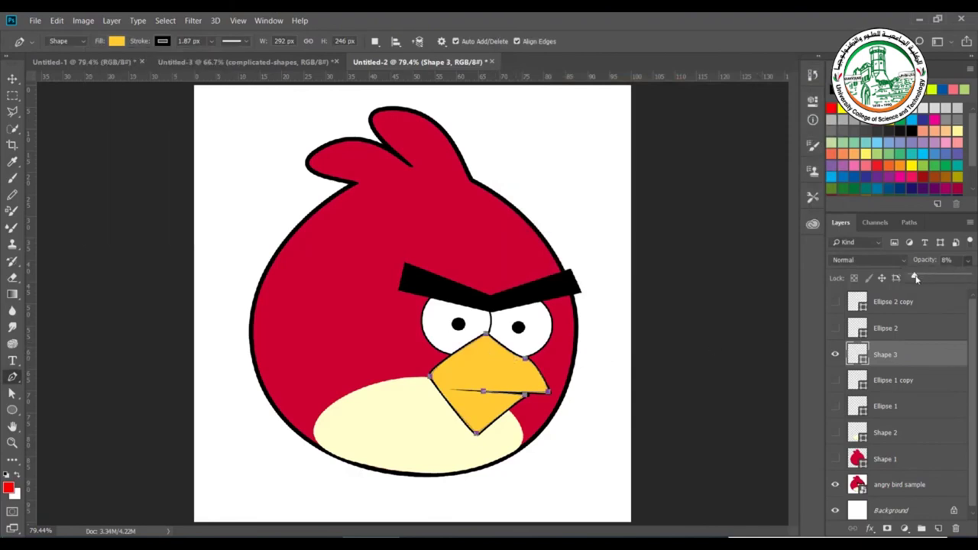
pyautogui.moveTo(916, 278); pyautogui.dragTo(968, 277)
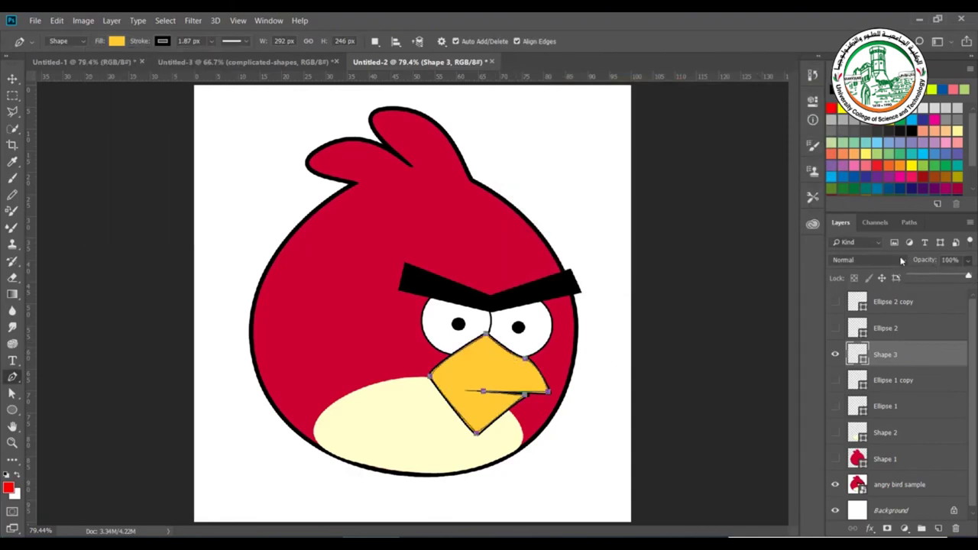
# Hide the angry bird sample and show all the traced ellipse and shape layers to check the drawing without the reference.
pyautogui.click(835, 484)
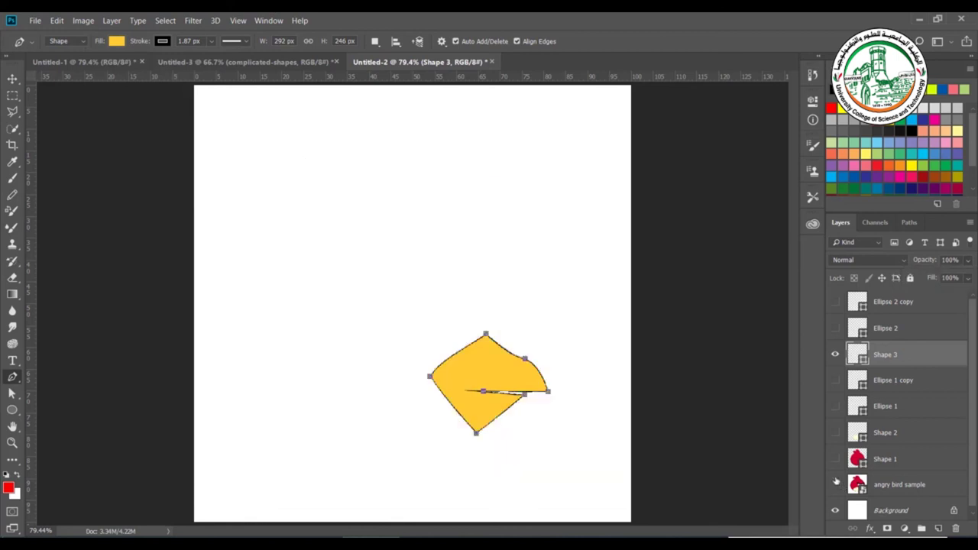
pyautogui.click(836, 302)
pyautogui.click(836, 302)
pyautogui.click(835, 328)
pyautogui.click(835, 328)
pyautogui.click(835, 302)
pyautogui.click(835, 328)
pyautogui.click(835, 380)
pyautogui.click(835, 406)
pyautogui.click(835, 432)
pyautogui.click(835, 458)
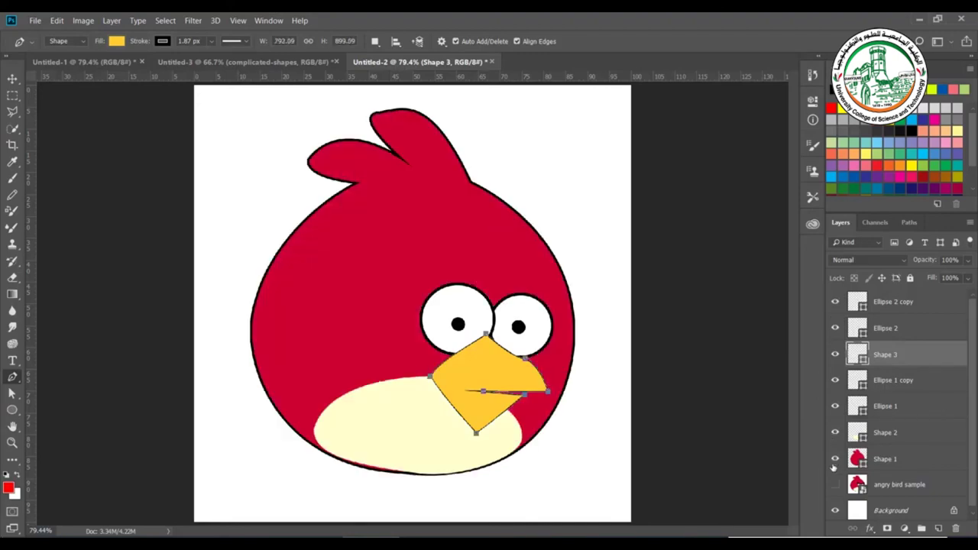
# Trace the eyebrows as a shape about 450 × 123 px over the isolated sample layer, and lower the shape's opacity to 29%.
pyautogui.keyDown('alt'); pyautogui.click(835, 484); pyautogui.keyUp('alt')
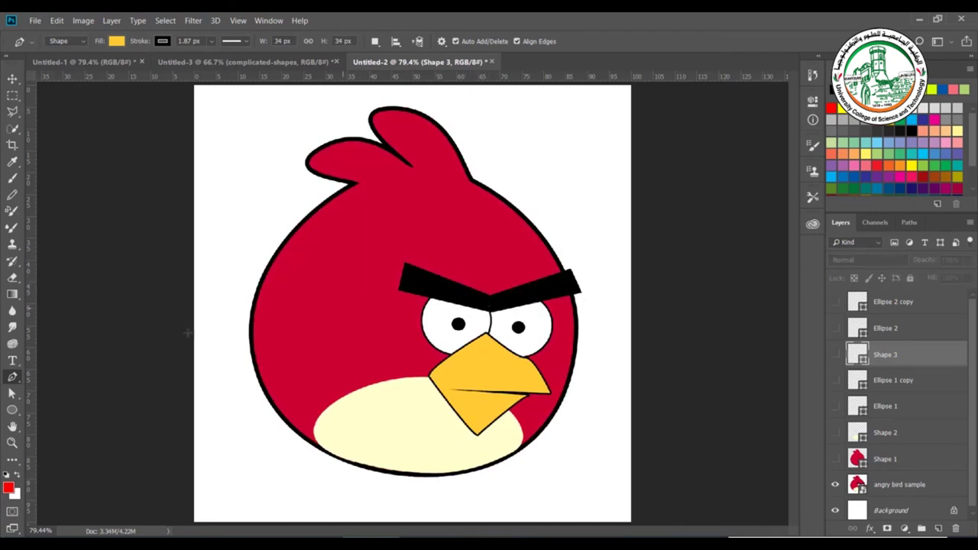
pyautogui.click(569, 269)
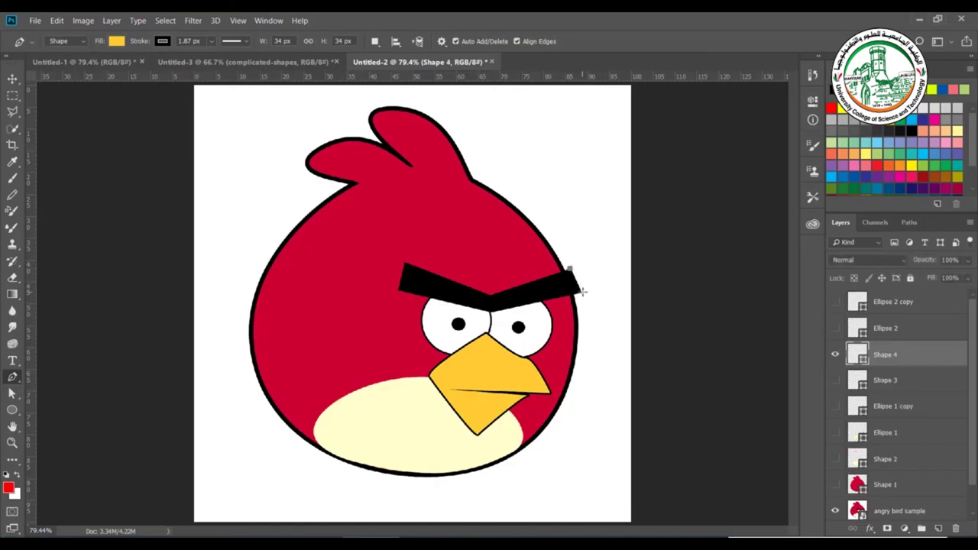
pyautogui.click(580, 290)
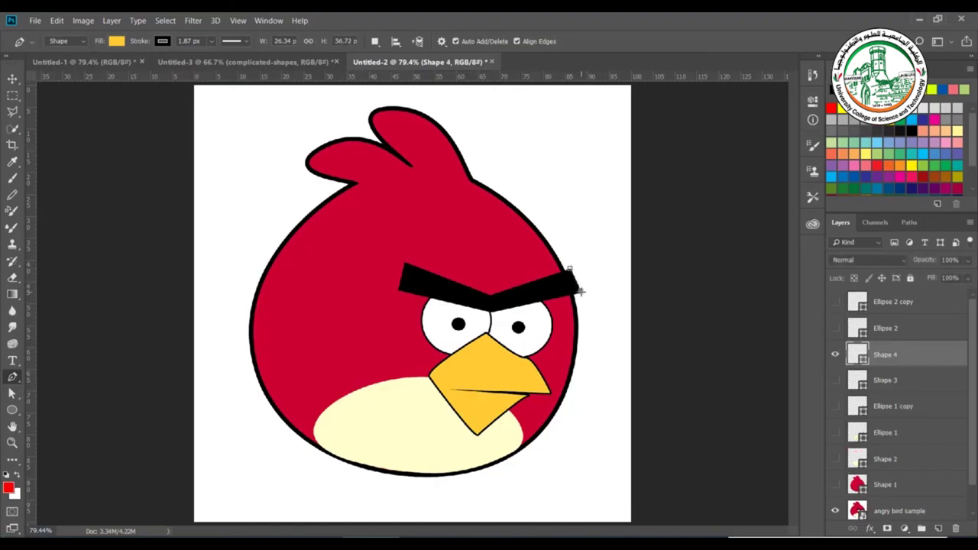
pyautogui.click(492, 310)
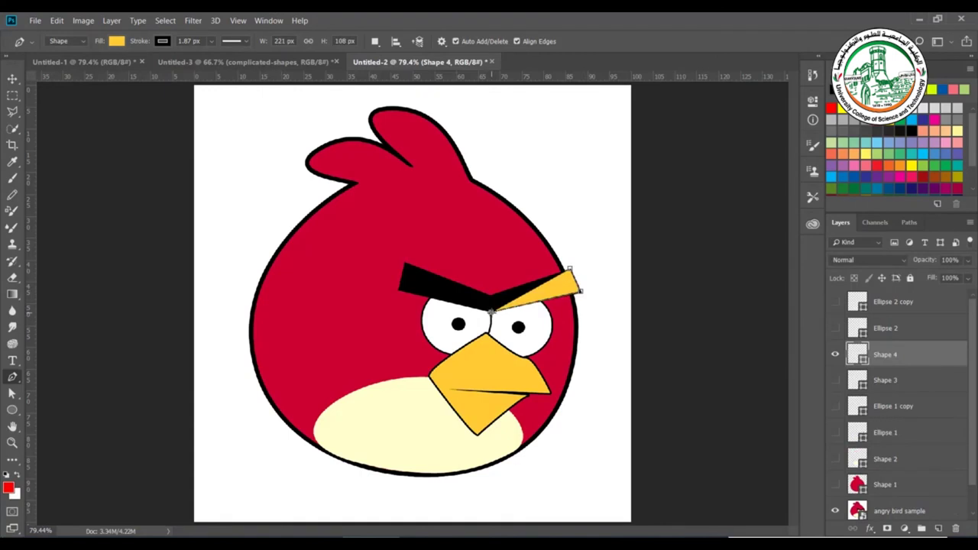
pyautogui.click(399, 289)
pyautogui.click(404, 263)
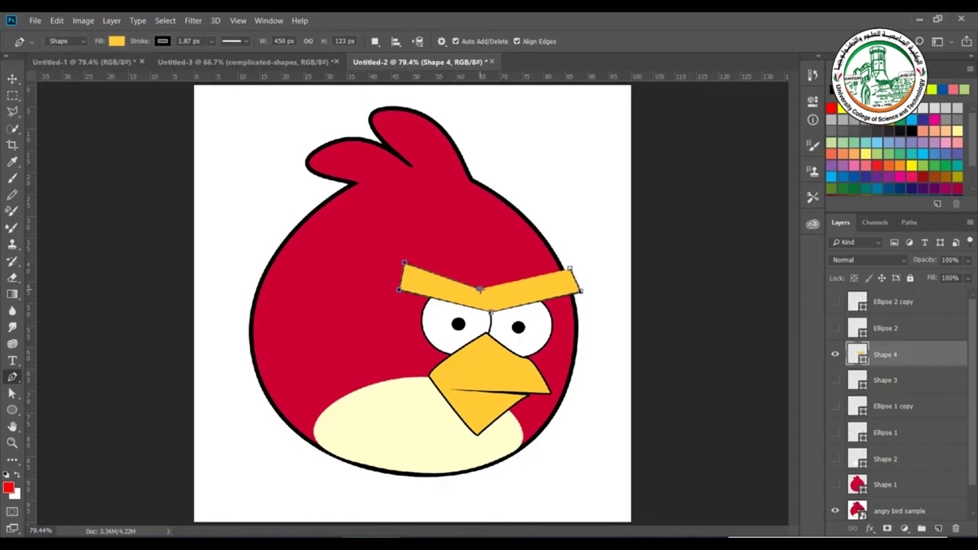
pyautogui.moveTo(967, 260); pyautogui.dragTo(920, 283)
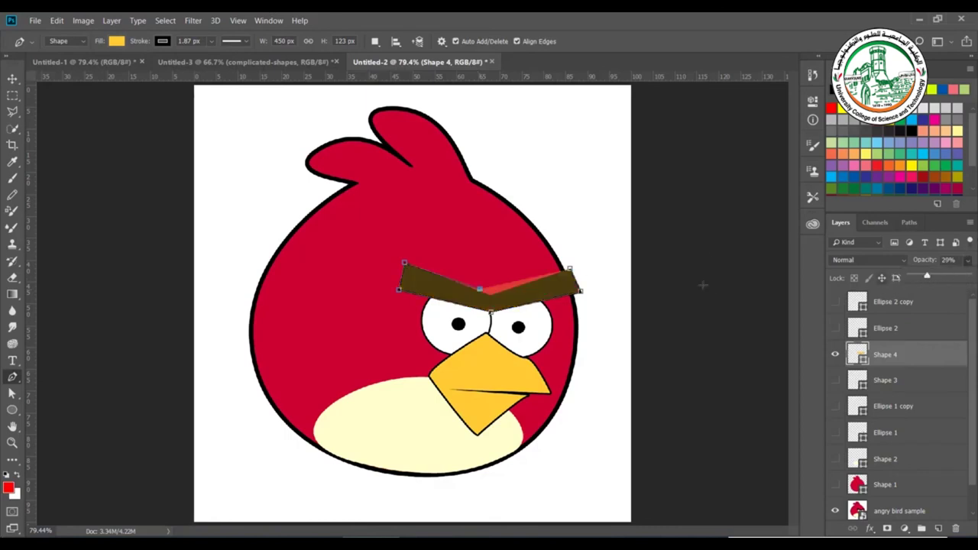
pyautogui.click(574, 276)
pyautogui.moveTo(479, 291); pyautogui.dragTo(485, 292)
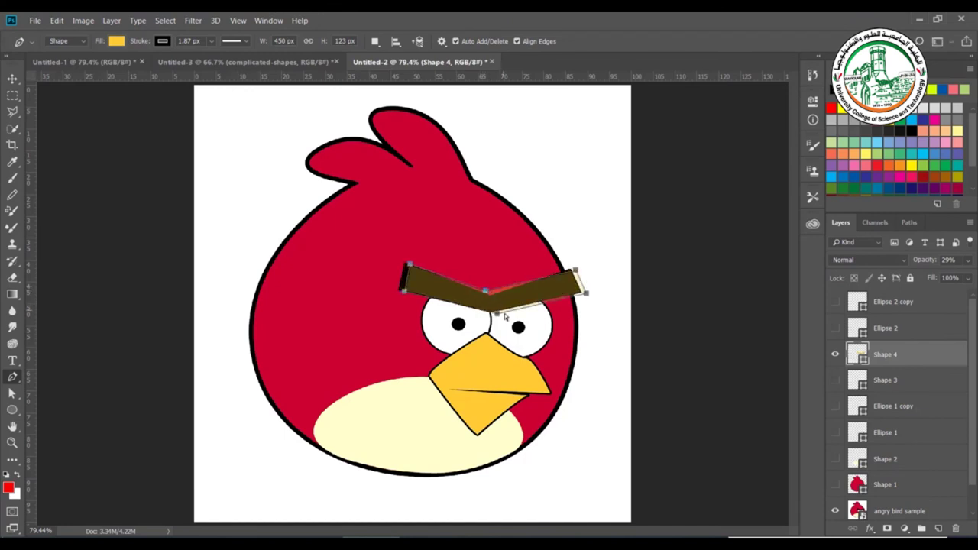
pyautogui.hotkey('ctrl', 'z')
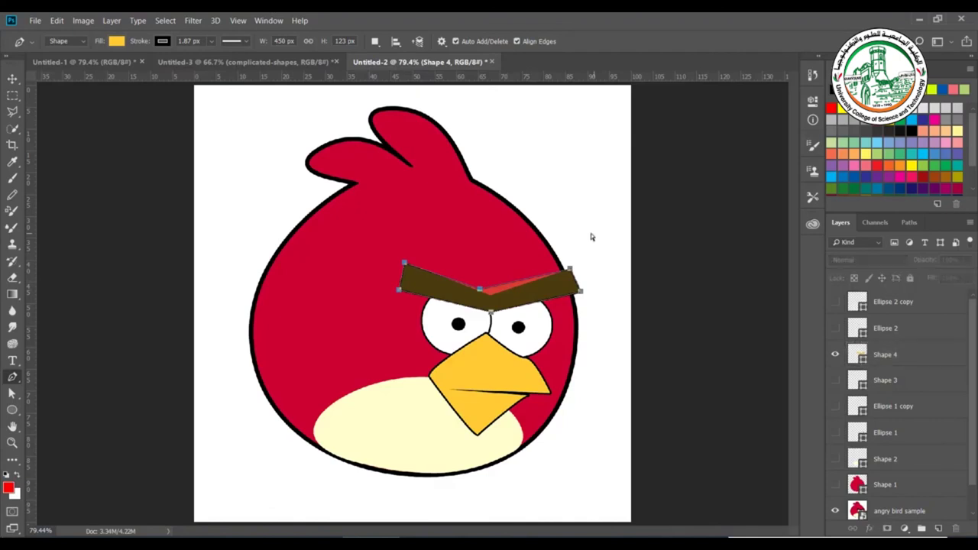
# Move the eyebrow outline's upper middle anchor point onto the notch where the sample's two eyebrows meet.
pyautogui.click(590, 233)
pyautogui.click(480, 289)
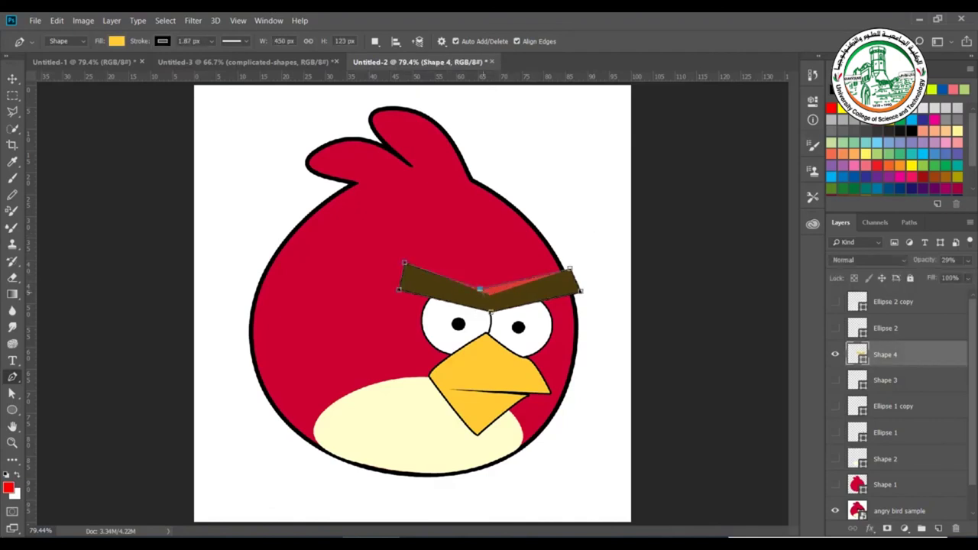
pyautogui.moveTo(480, 289)
pyautogui.mouseDown()
pyautogui.moveTo(501, 294)
pyautogui.moveTo(491, 295)
pyautogui.mouseUp()
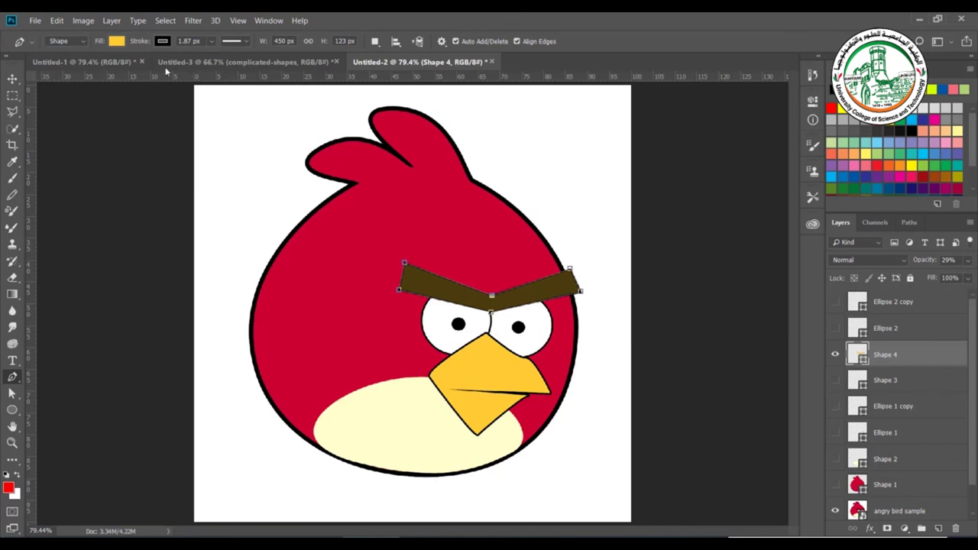
# Set the eyebrow shape's fill colour to black.
pyautogui.click(116, 42)
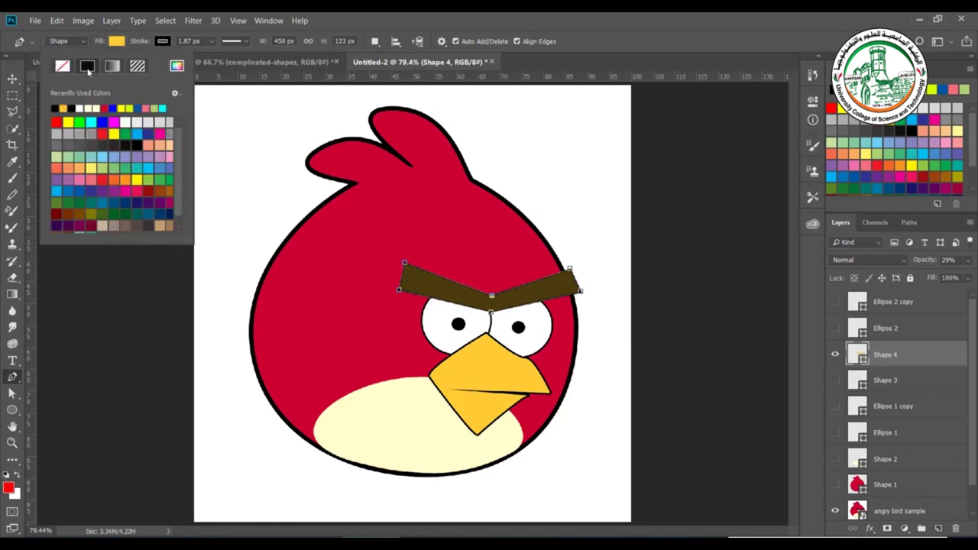
pyautogui.click(176, 66)
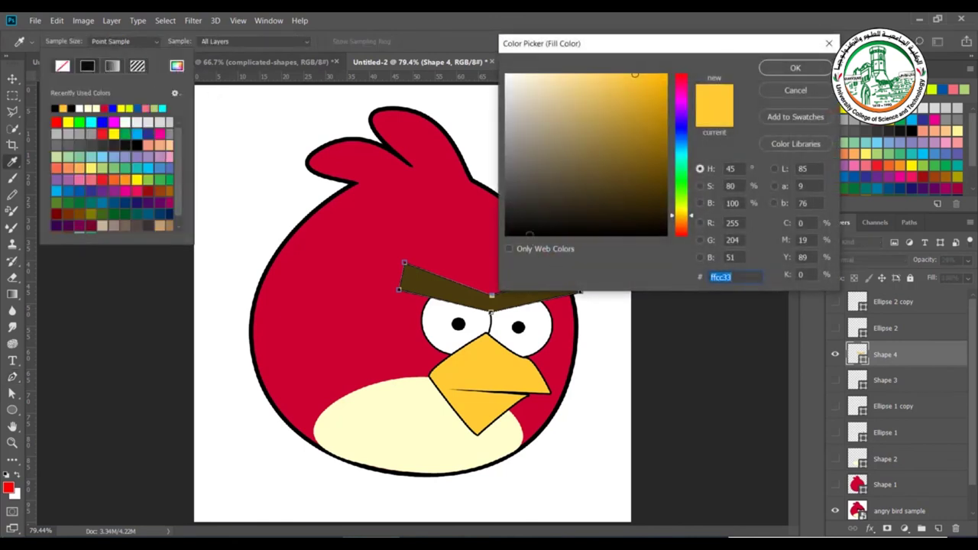
pyautogui.click(506, 234)
pyautogui.click(794, 68)
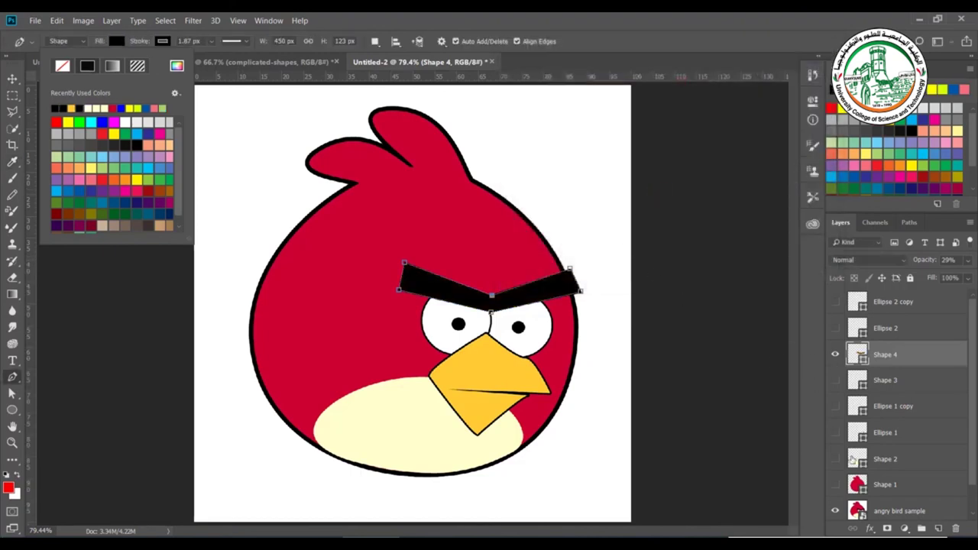
# Show all the traced ellipse and shape layers together with the eyebrows.
pyautogui.click(835, 510)
pyautogui.moveTo(835, 485); pyautogui.dragTo(868, 292)
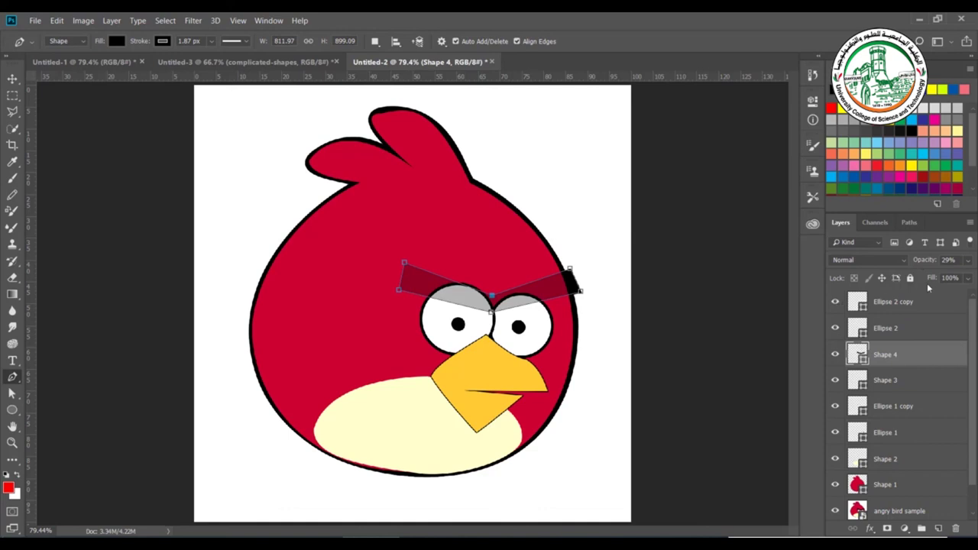
# Set the eyebrow layer's opacity to 100% and hide the angry bird sample layer.
pyautogui.click(923, 303)
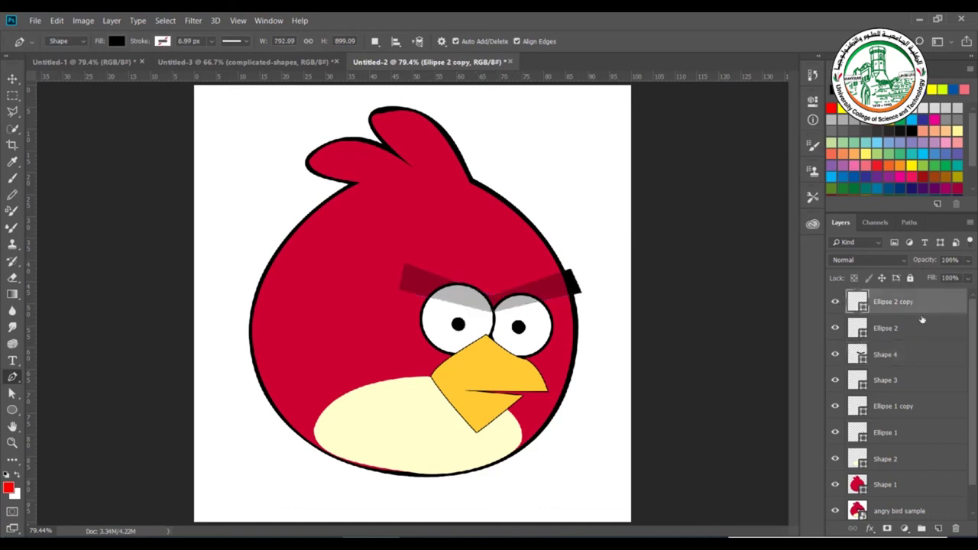
pyautogui.click(913, 331)
pyautogui.click(906, 356)
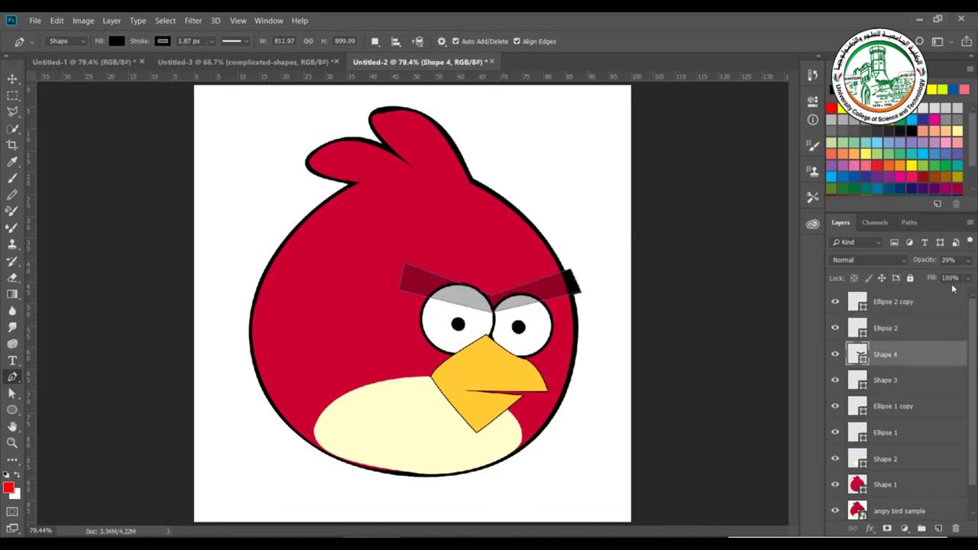
pyautogui.click(967, 260)
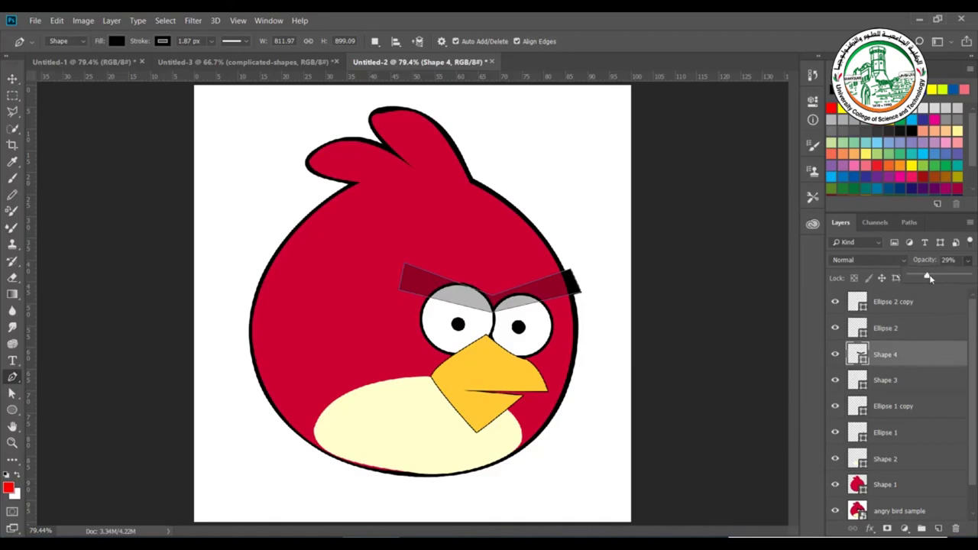
pyautogui.moveTo(938, 279); pyautogui.dragTo(968, 280)
pyautogui.click(834, 481)
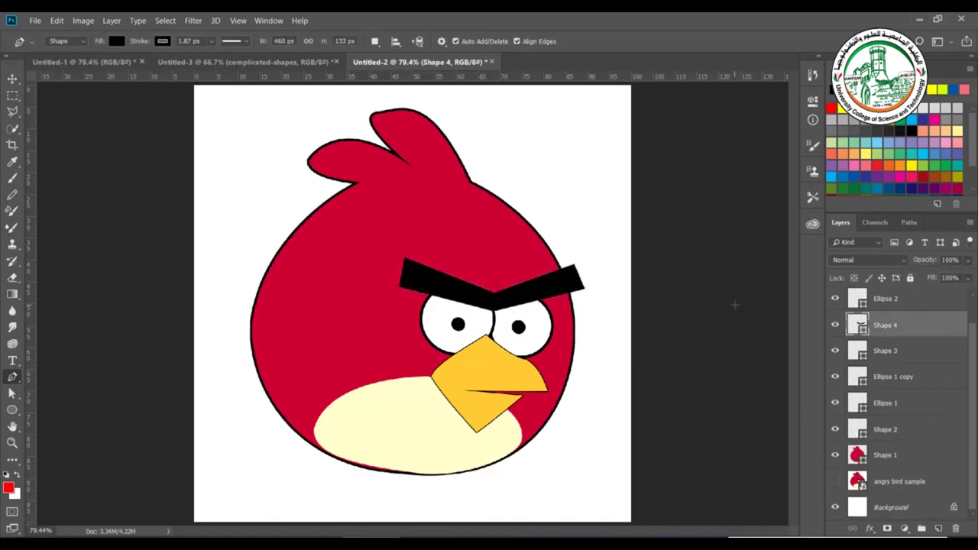